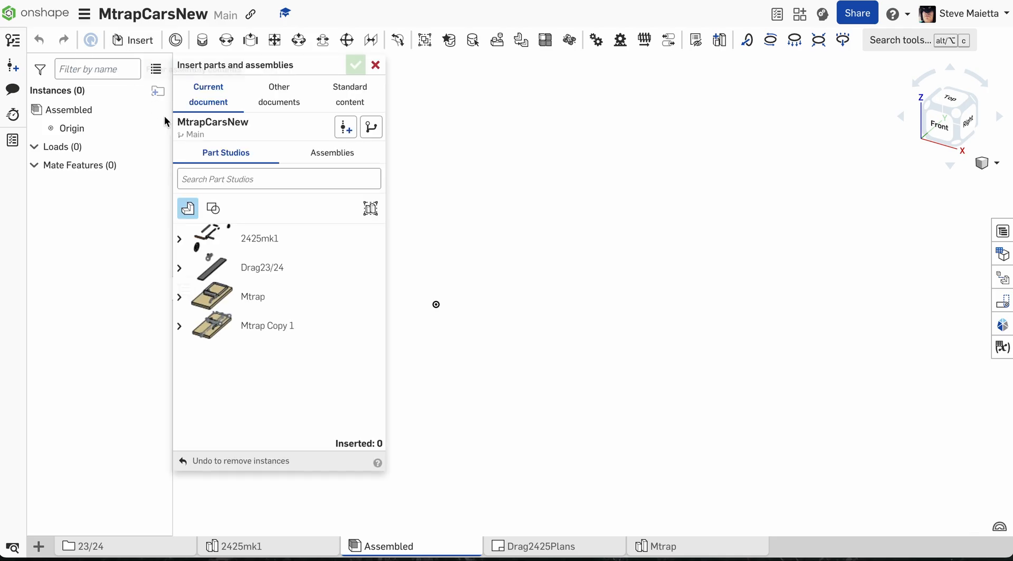
Insert the complete Mtrap part studio and two frame rod parts from 2425mk1 into the assembly.
left_click(253, 295)
left_click(611, 346)
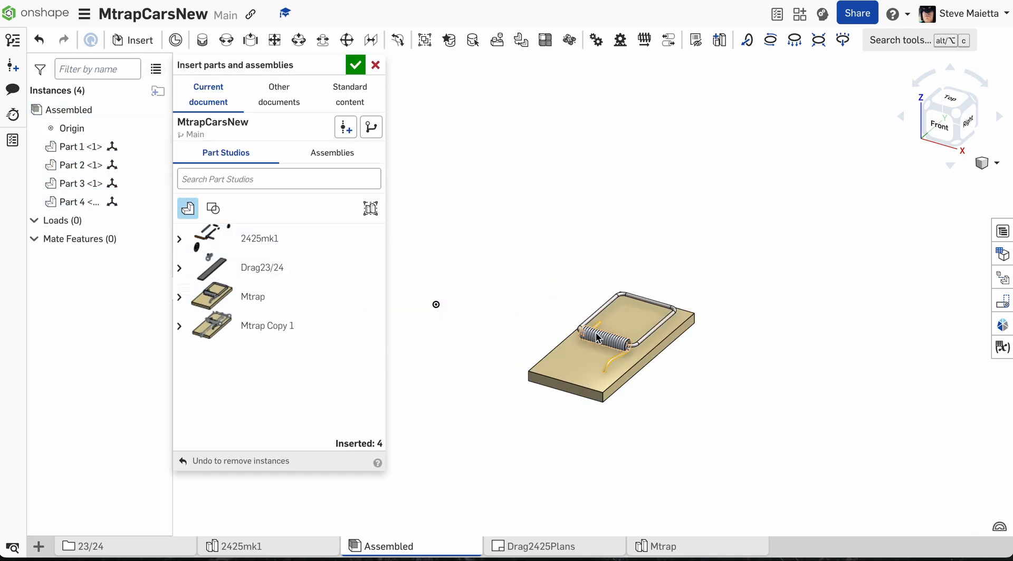
left_click(180, 241)
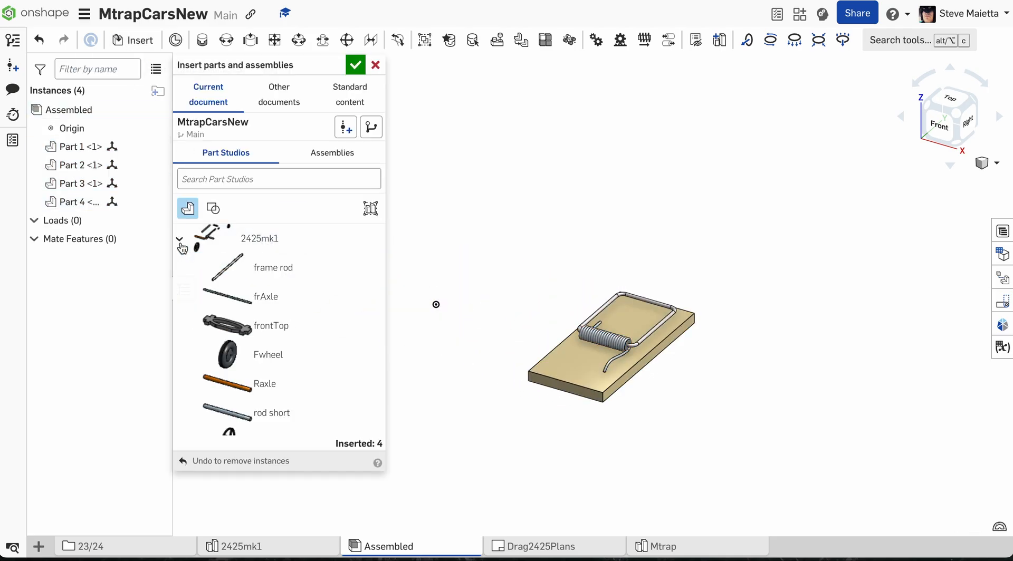
left_click(238, 268)
left_click(536, 226)
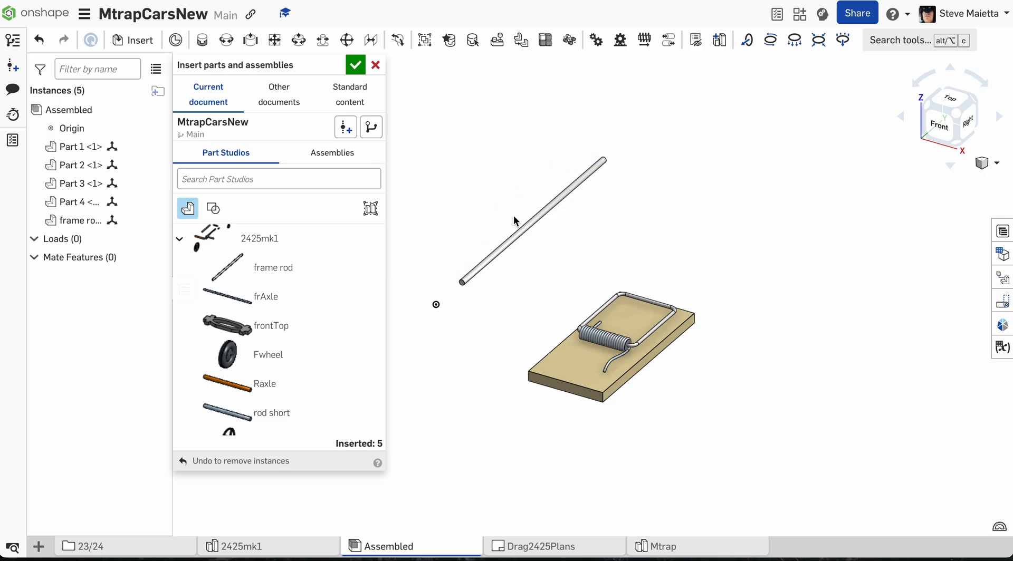
left_click(248, 269)
left_click(577, 236)
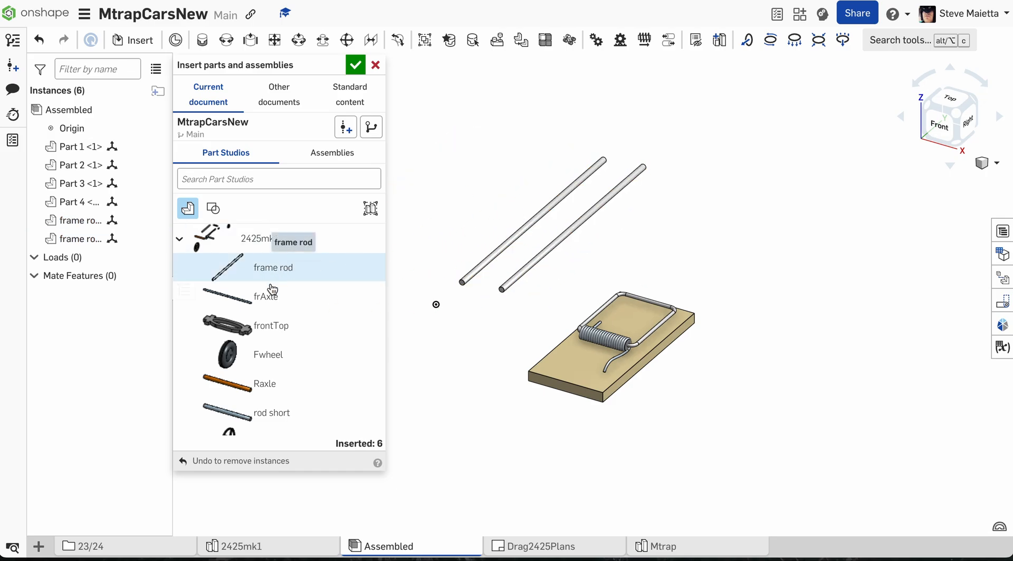
Insert one frAxle and one frontTop from 2425mk1 beyond the front end of the mousetrap.
left_click(272, 290)
left_click(763, 219)
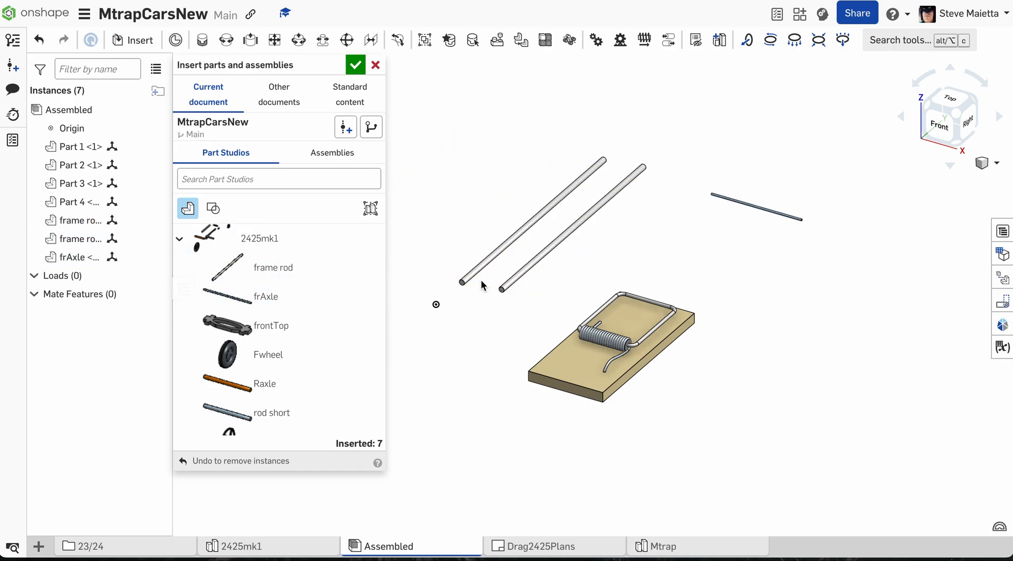
left_click(285, 327)
left_click(768, 168)
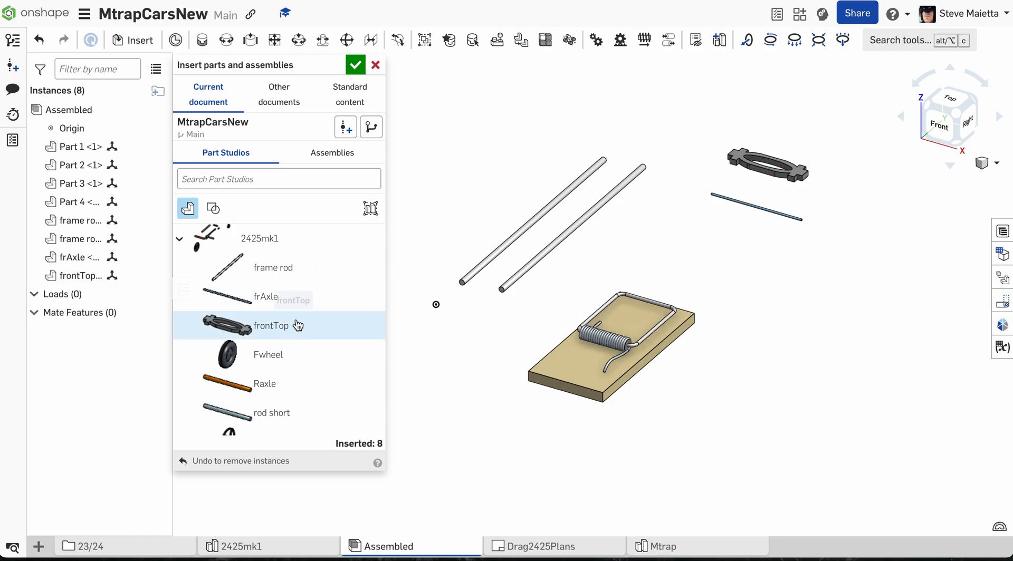
Insert two Fwheel parts, one on each side of the front axle.
left_click(268, 354)
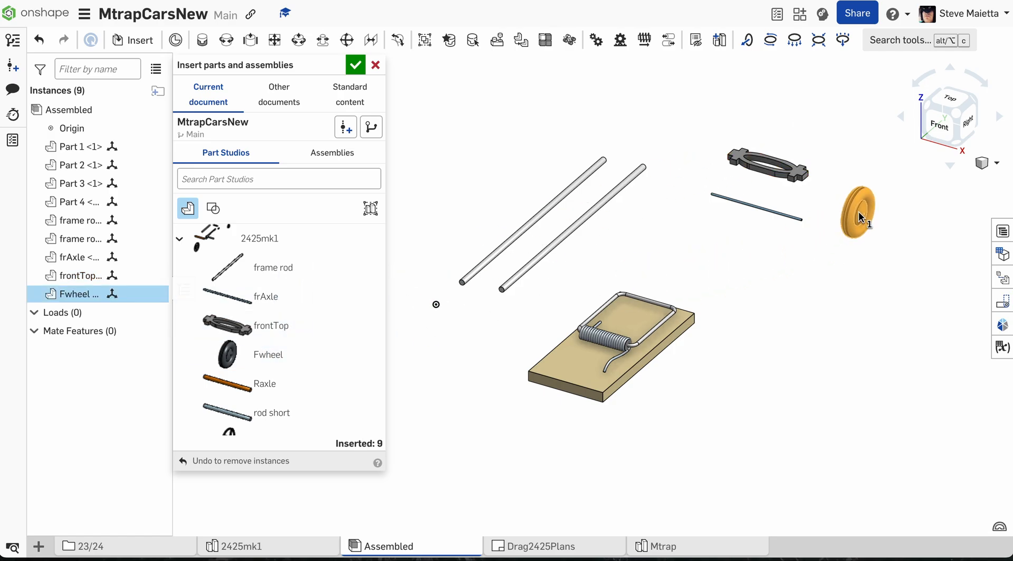
left_click(859, 217)
left_click(266, 352)
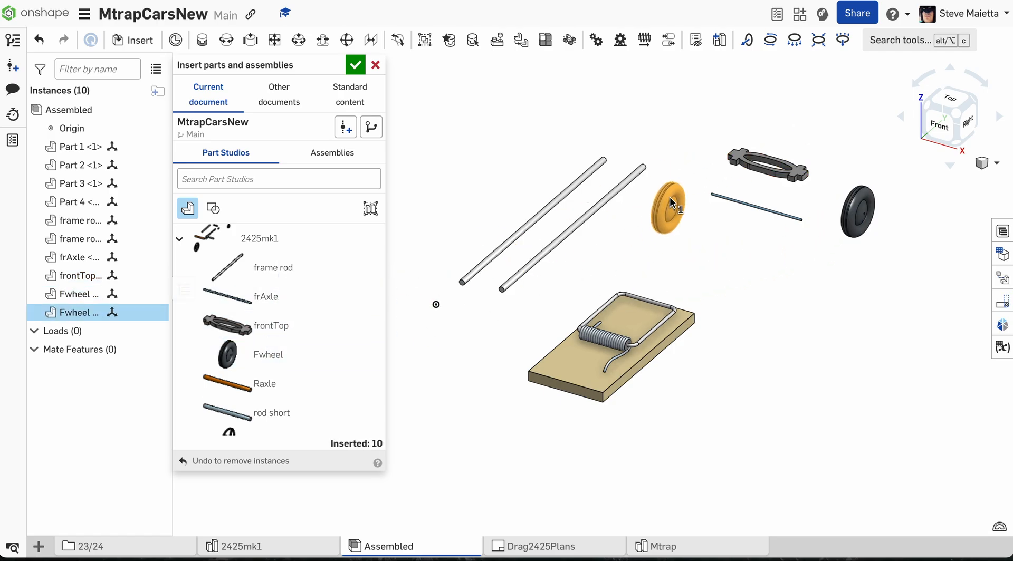
left_click(683, 166)
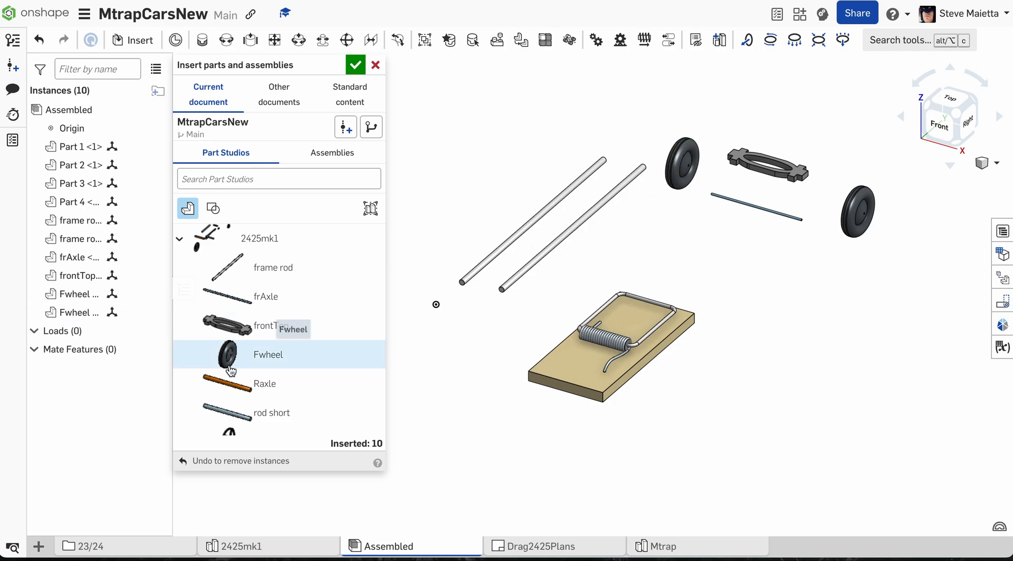
Insert one Raxle and three rod short parts near the rear of the mousetrap.
left_click(231, 385)
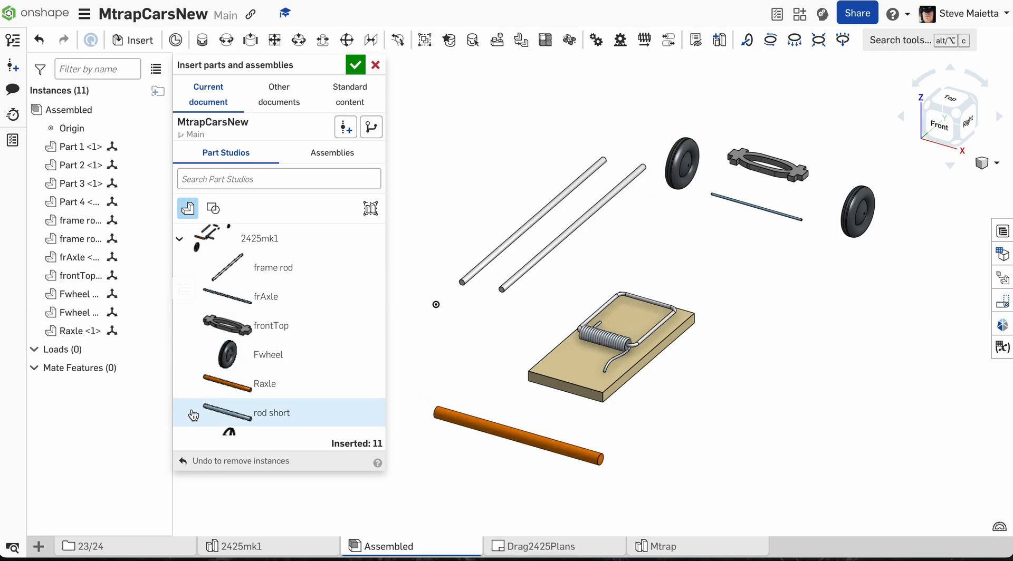
left_click(700, 429)
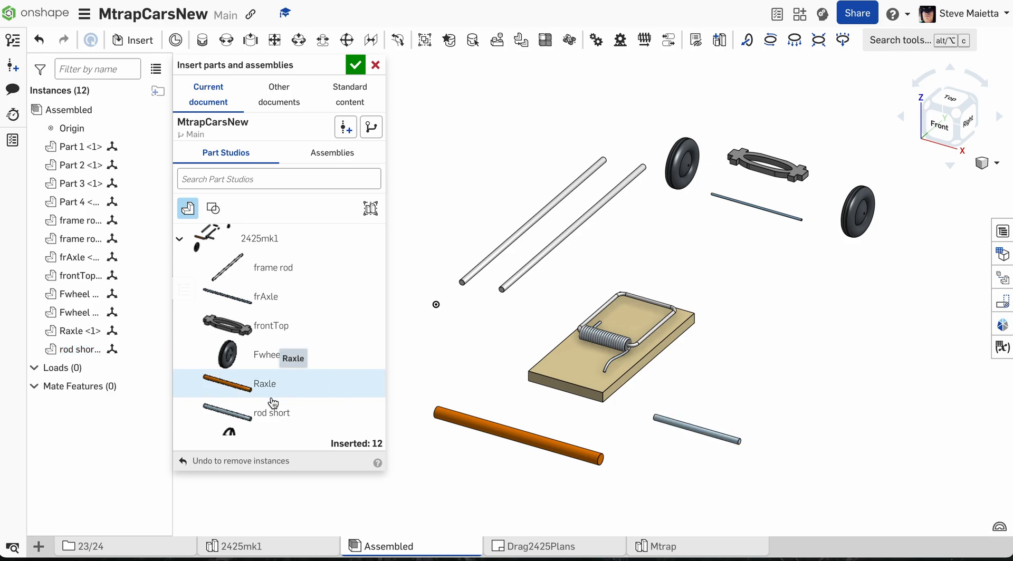
left_click(327, 412)
left_click(680, 447)
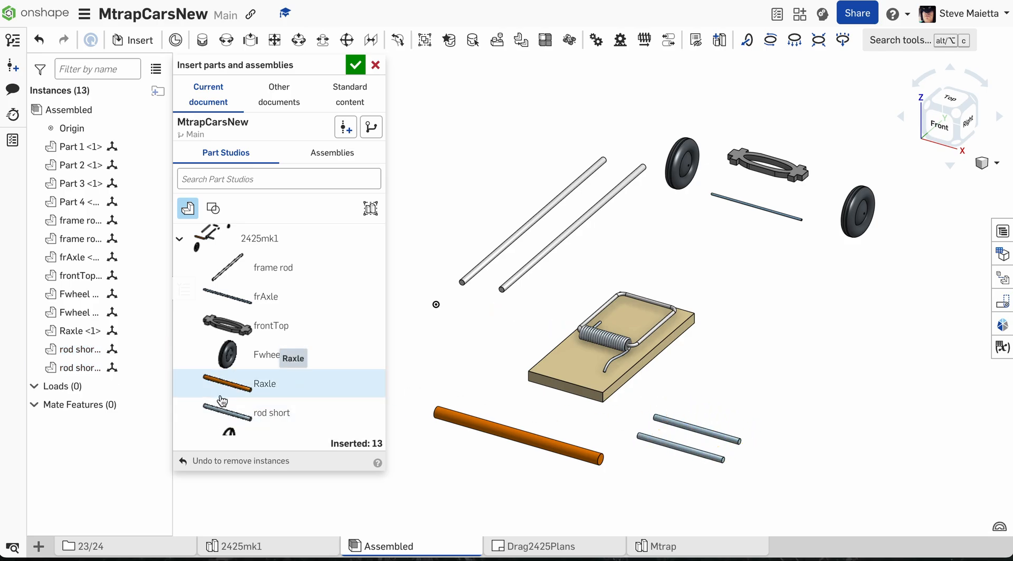
left_click(242, 421)
left_click(721, 398)
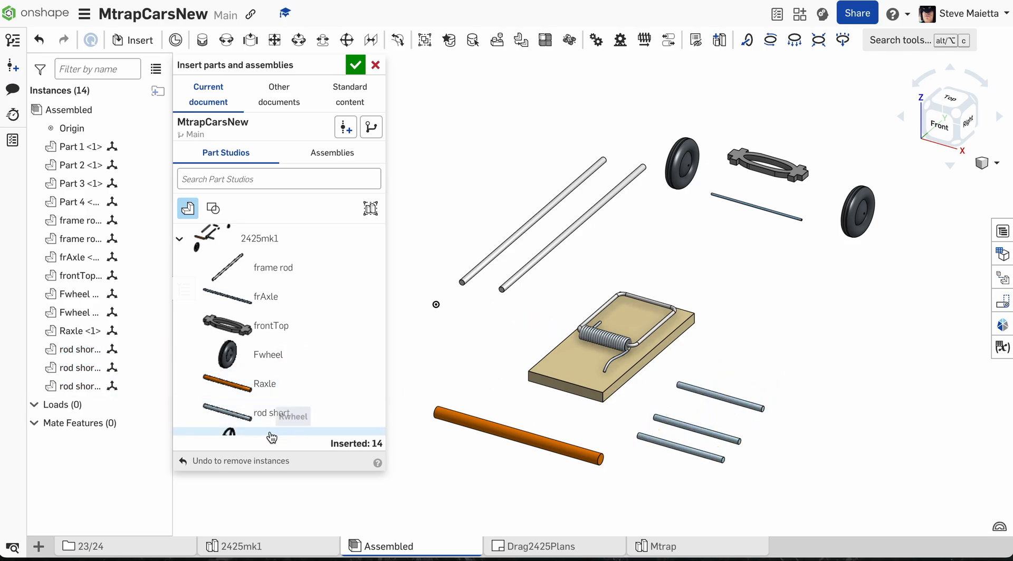
Insert two Rwheel parts, one on each side of the rear axle.
scroll(241, 433, "down", 3)
left_click(228, 315)
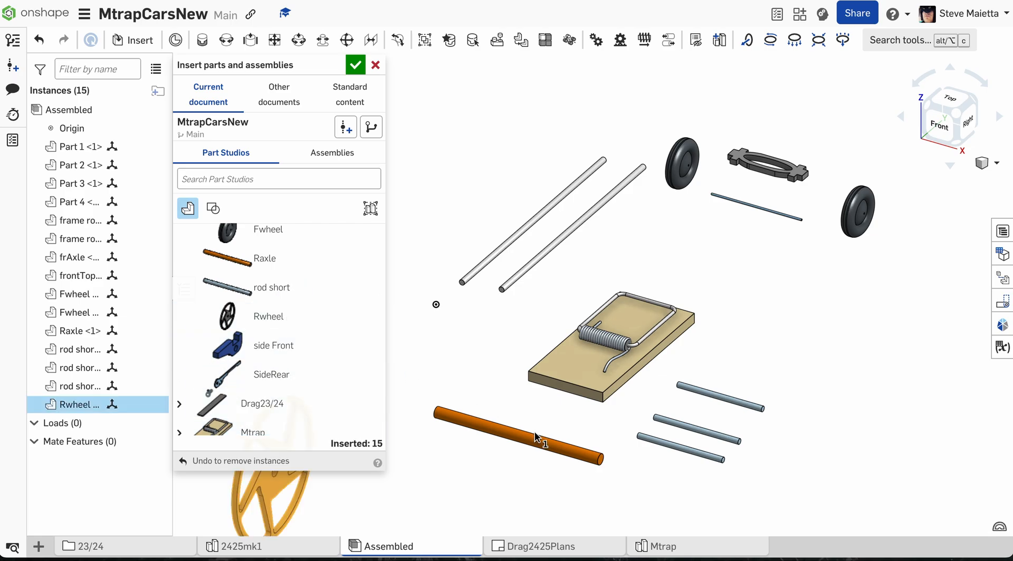
left_click(400, 383)
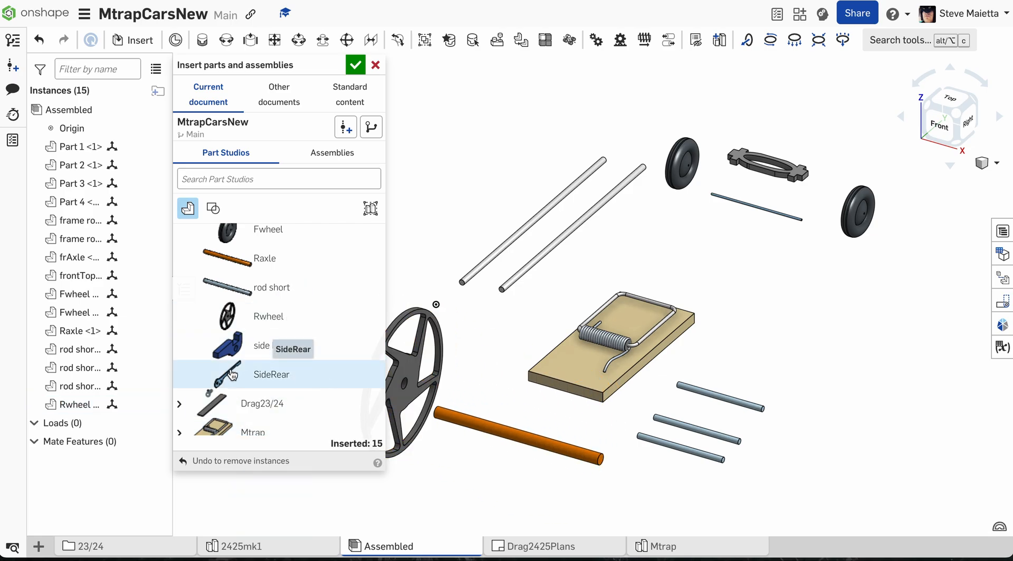
left_click(228, 316)
left_click(790, 497)
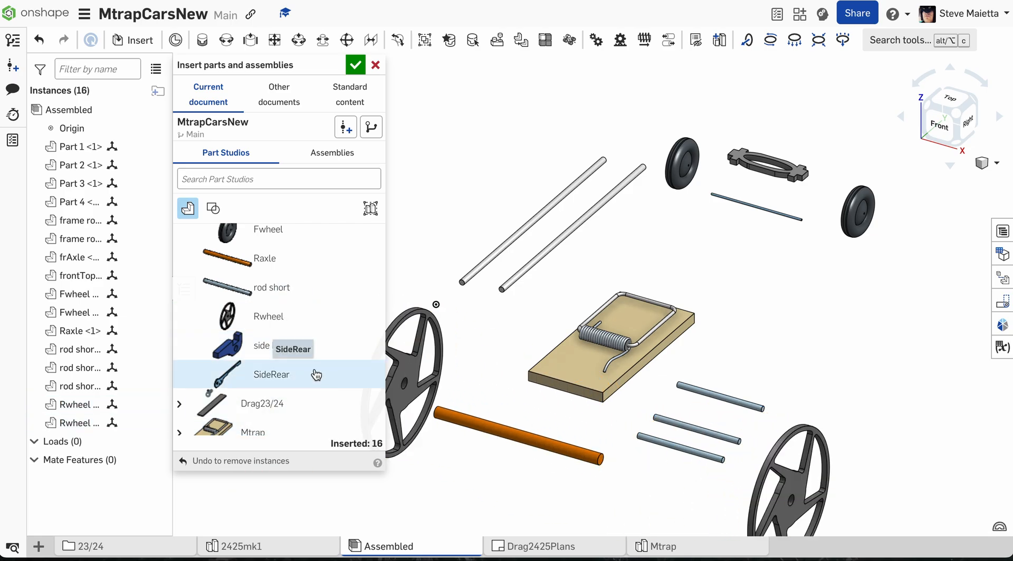
Insert two SideRear parts, one along each side of the mousetrap, and finish inserting parts.
left_click(273, 377)
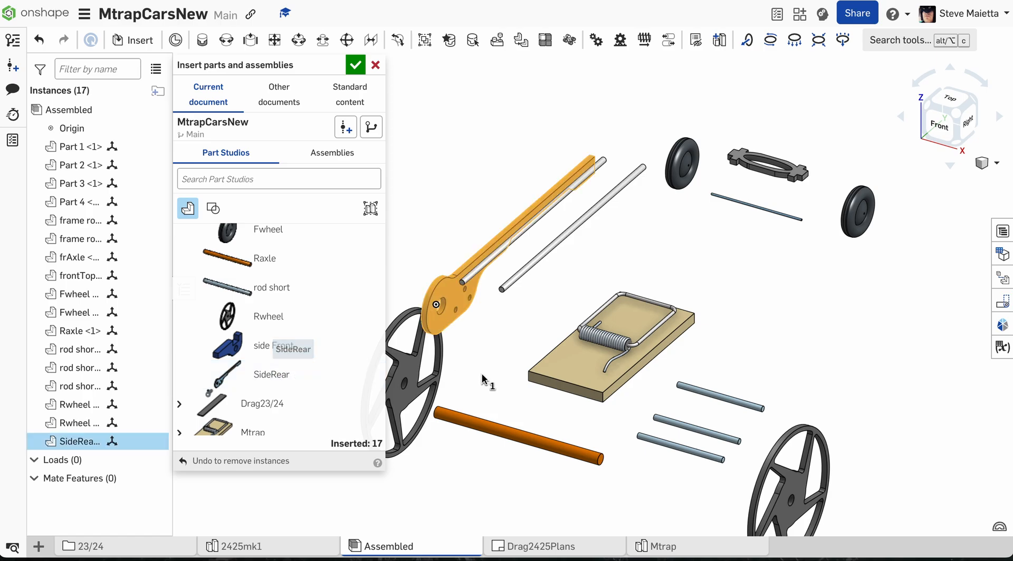
left_click(549, 311)
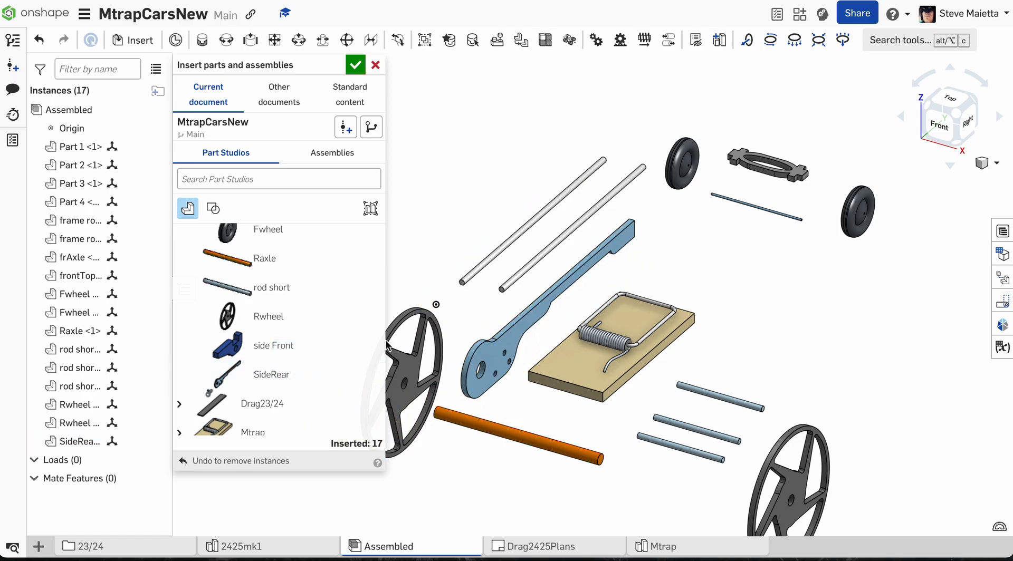
left_click(266, 375)
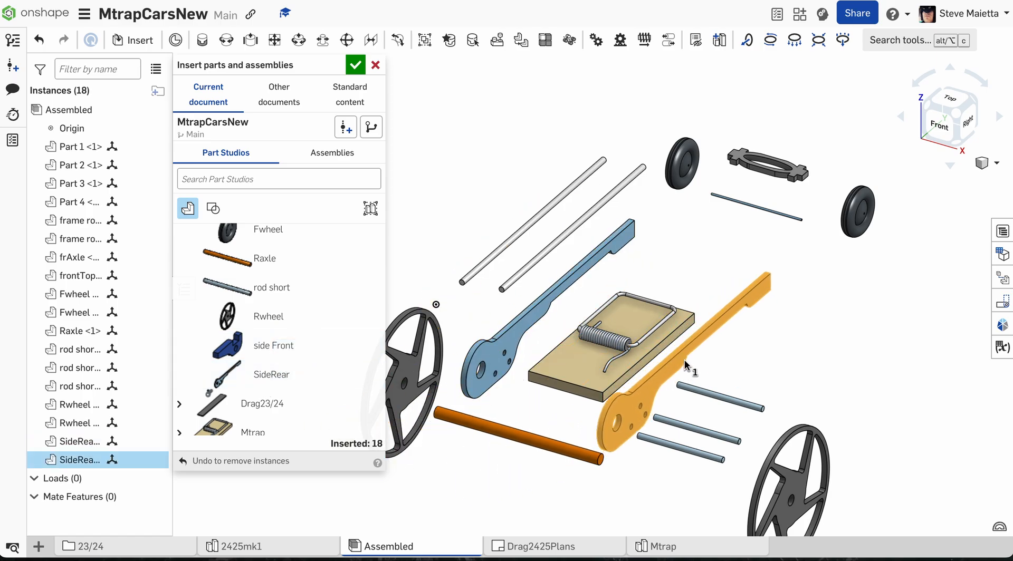
left_click(687, 362)
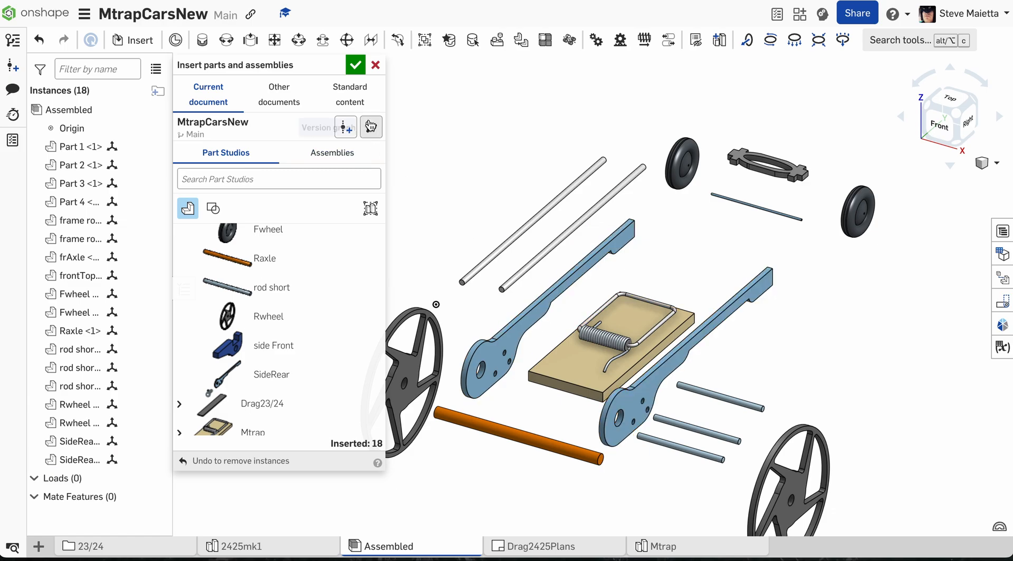
left_click(355, 64)
Group the four mousetrap parts, Part 1 through Part 4, so they move as one unit.
scroll(332, 170, "down", 5)
right_click_drag(332, 170, 351, 201)
scroll(353, 204, "up", 5)
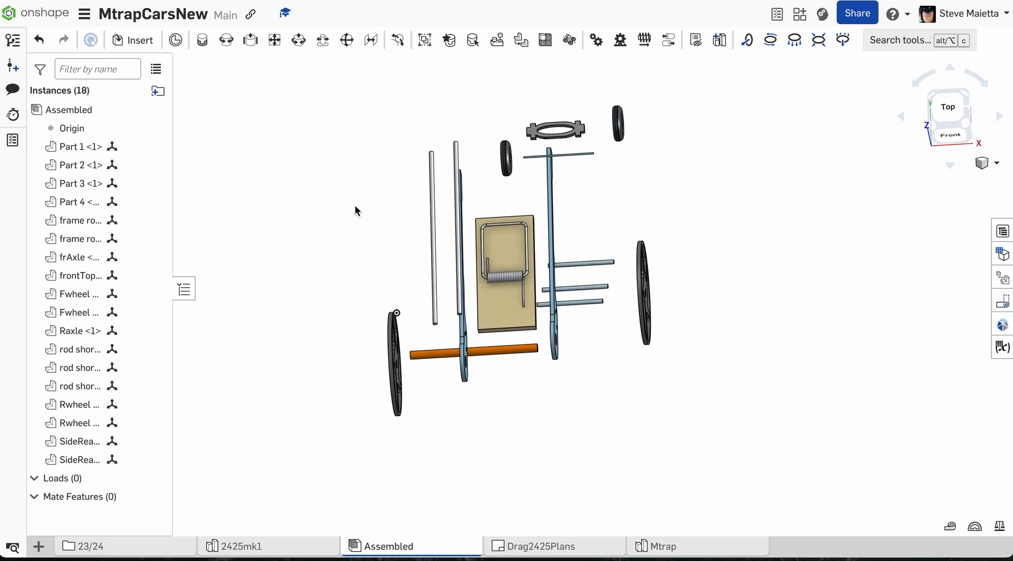
scroll(364, 208, "down", 1)
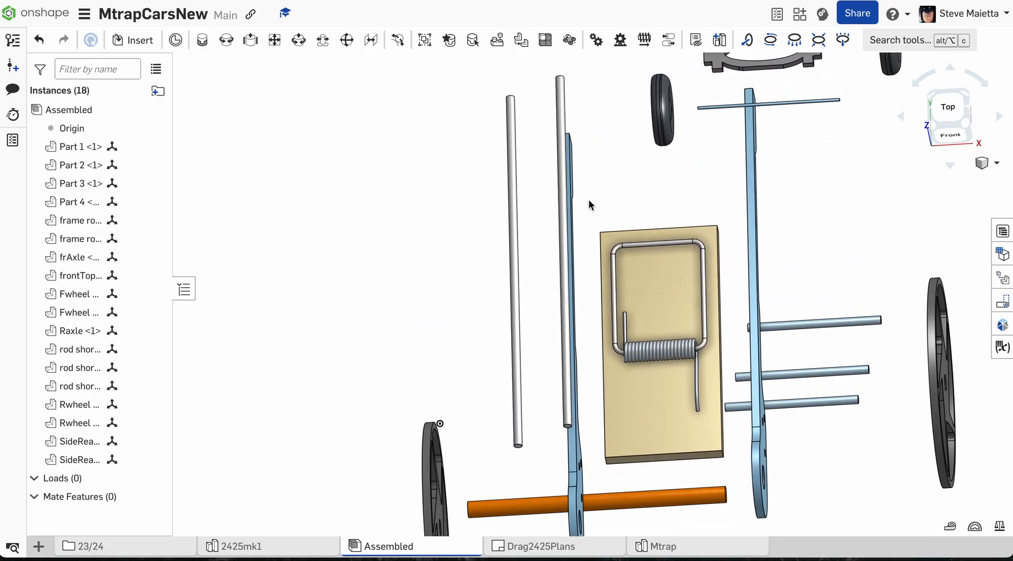
left_click_drag(589, 191, 728, 479)
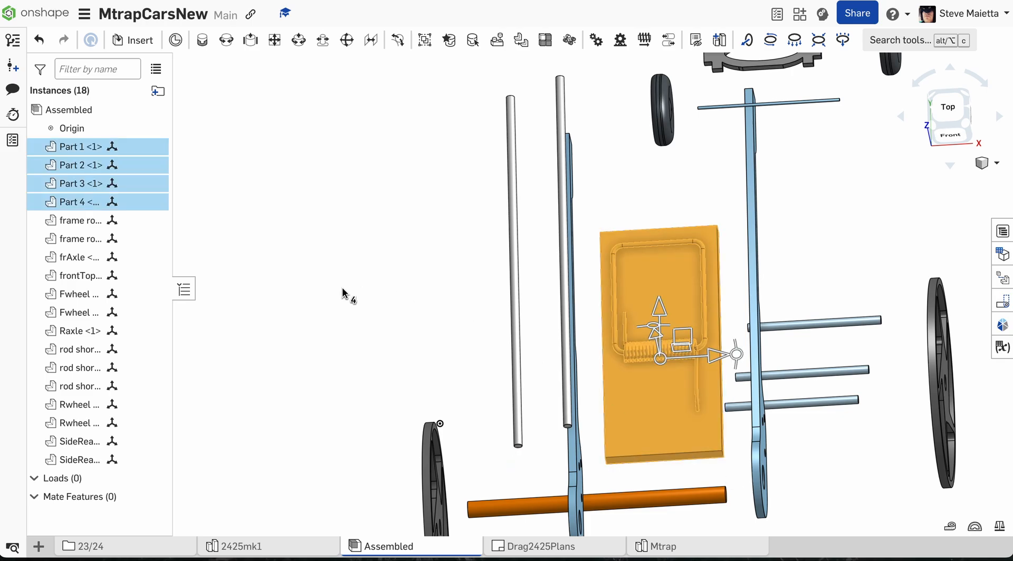
right_click_drag(346, 293, 344, 272)
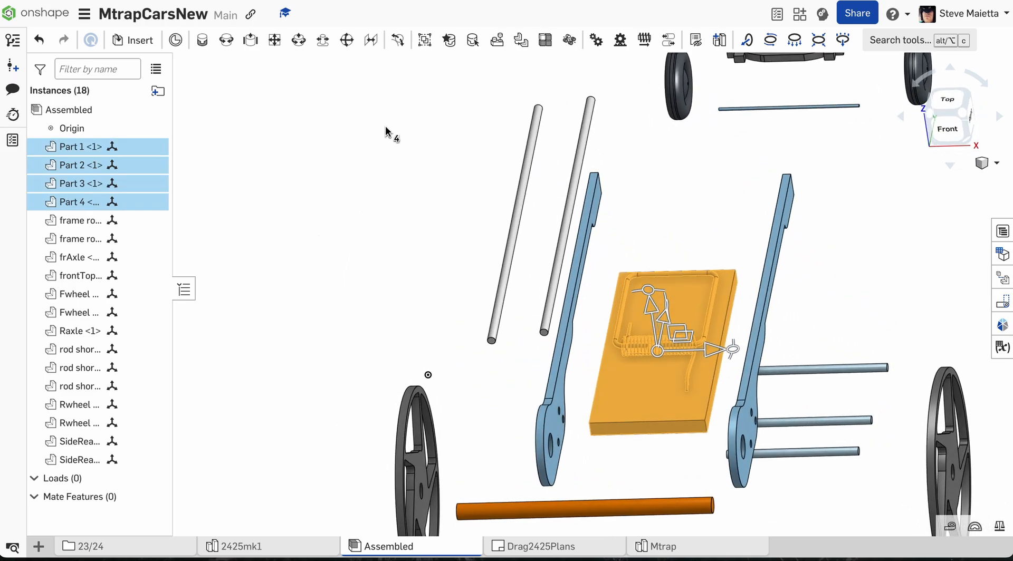
left_click(425, 40)
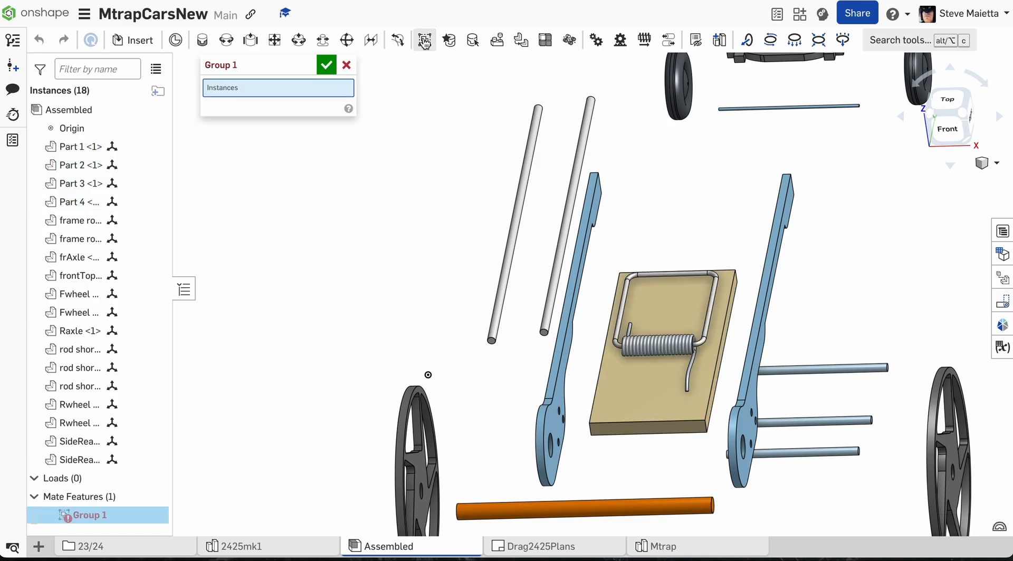
left_click(326, 65)
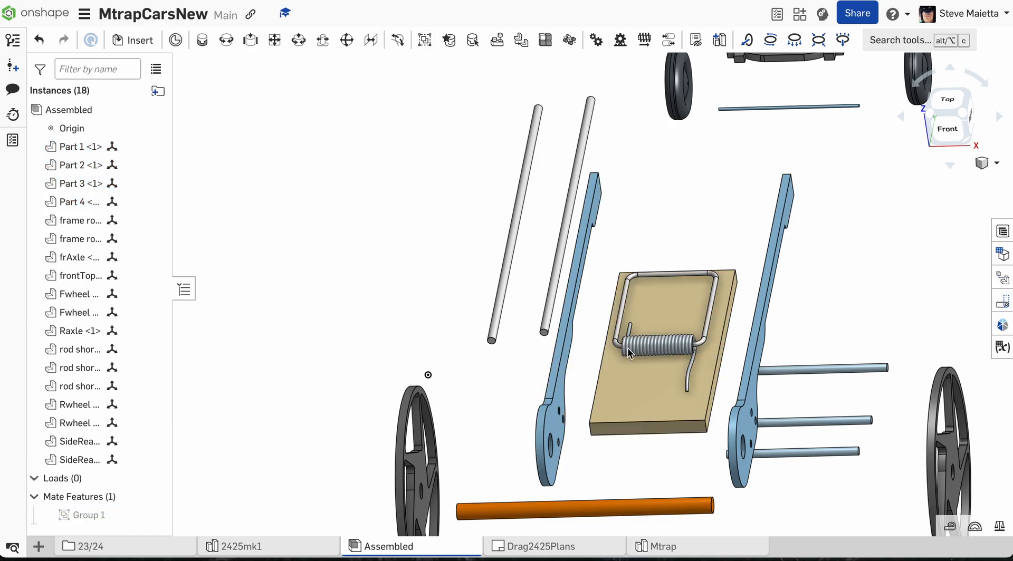
Reposition the grouped mousetrap between the two SideRear parts and fix its wooden base, Part 1, in place.
left_click_drag(630, 383, 626, 347)
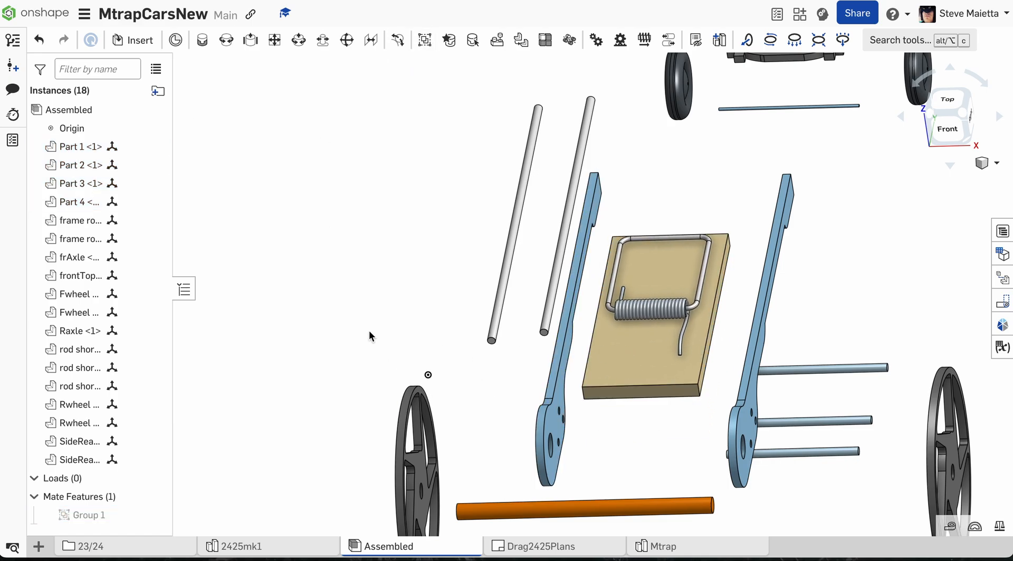
right_click_drag(369, 331, 326, 320)
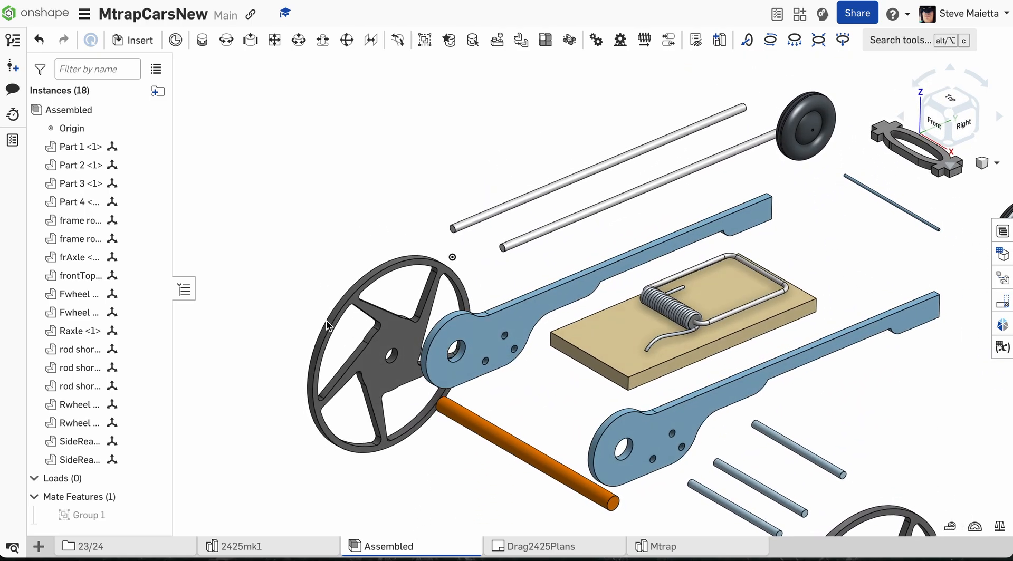
left_click_drag(627, 359, 640, 348)
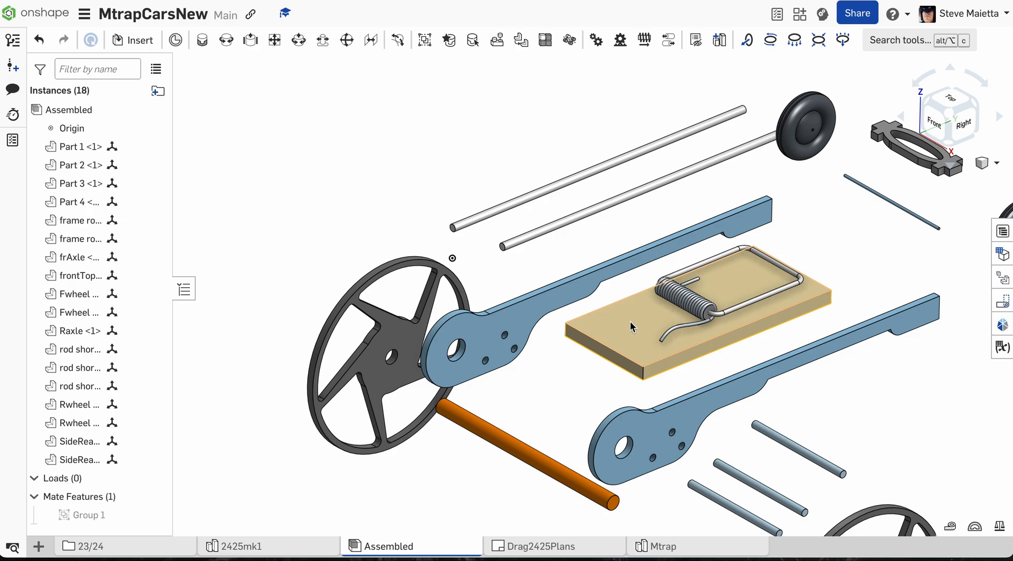
right_click(630, 324)
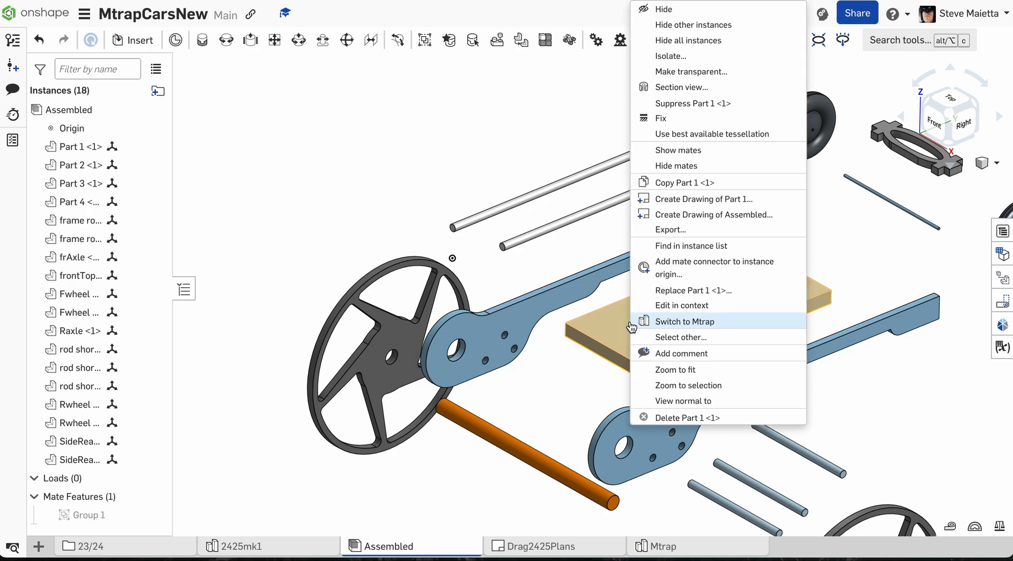
left_click(659, 119)
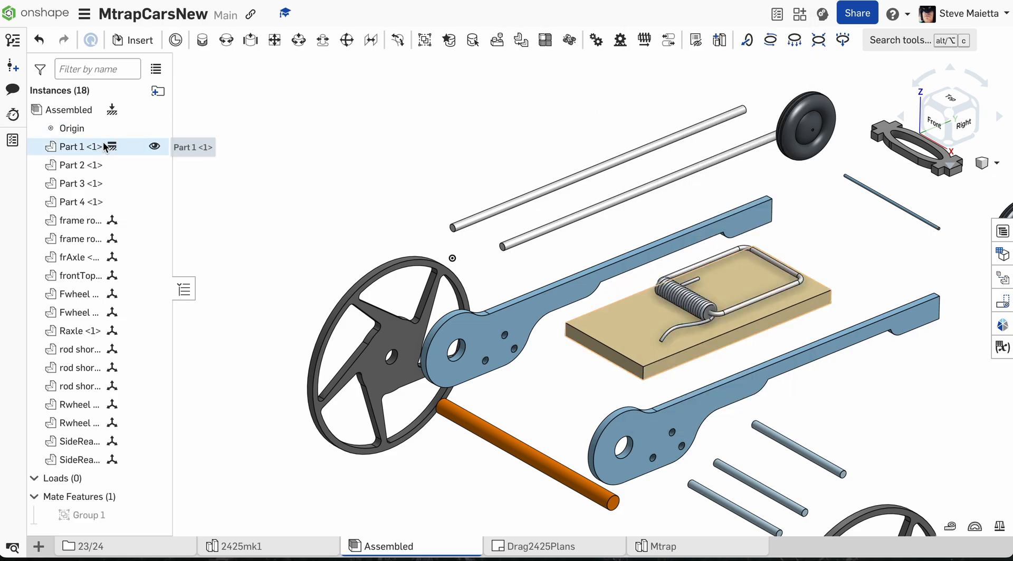
Create a revolute mate between the midpoint of the rear axle Raxle and the axle hole of SideRear <2>.
scroll(333, 182, "down", 2)
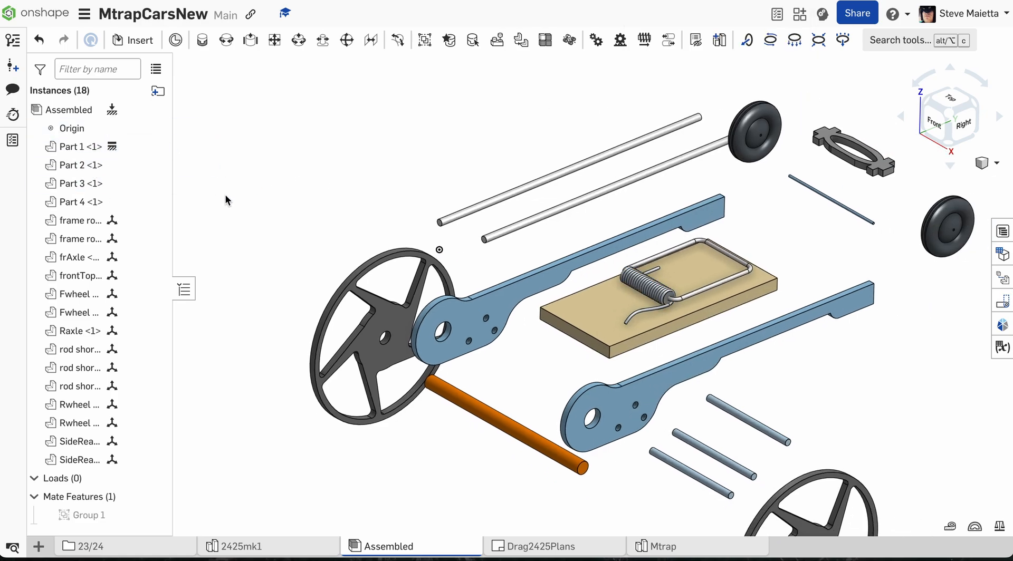
right_click_drag(248, 221, 227, 210)
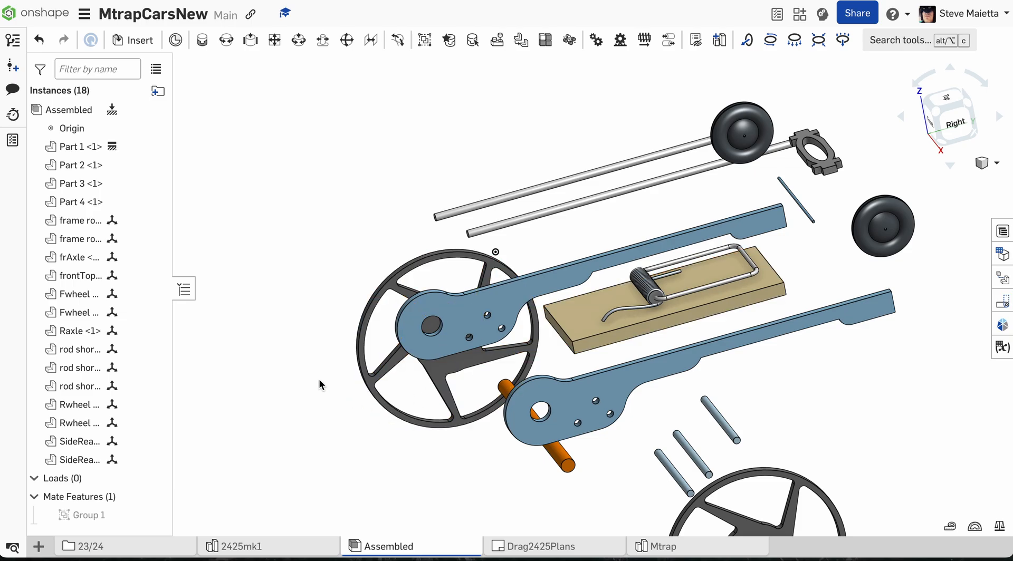
right_click_drag(293, 370, 297, 347)
left_click(226, 40)
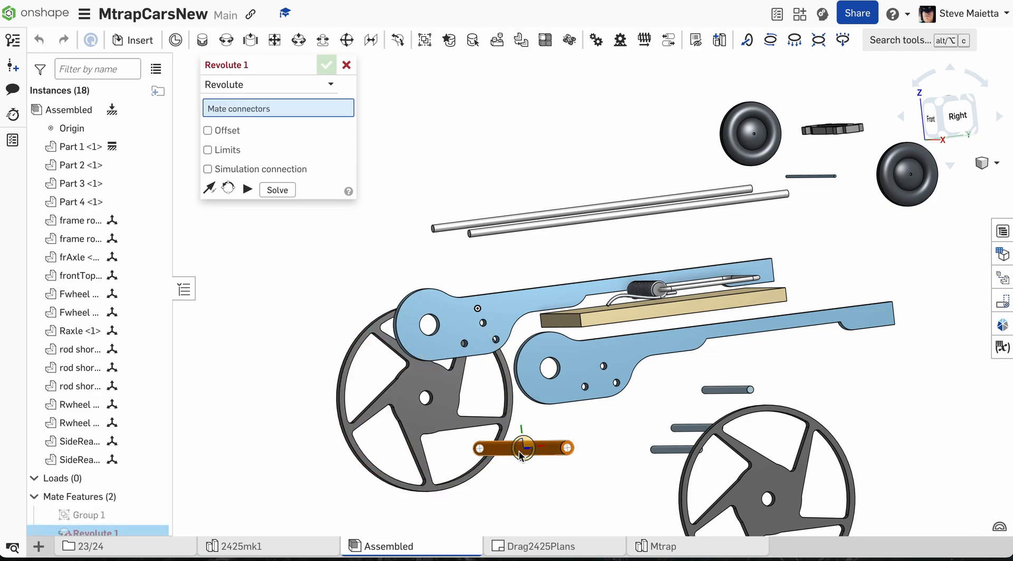
left_click(521, 454)
right_click_drag(236, 321, 331, 346)
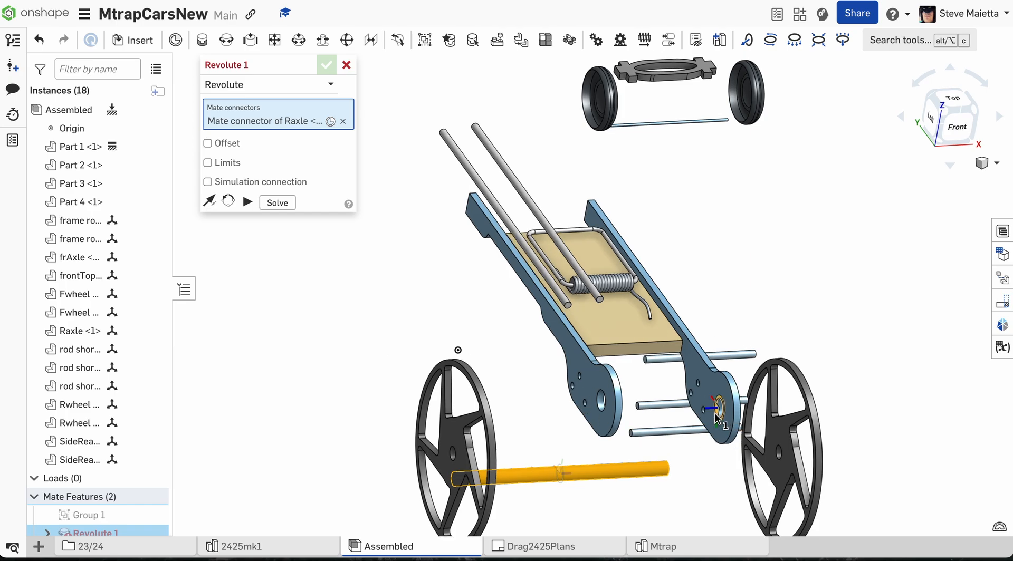
scroll(717, 417, "up", 5)
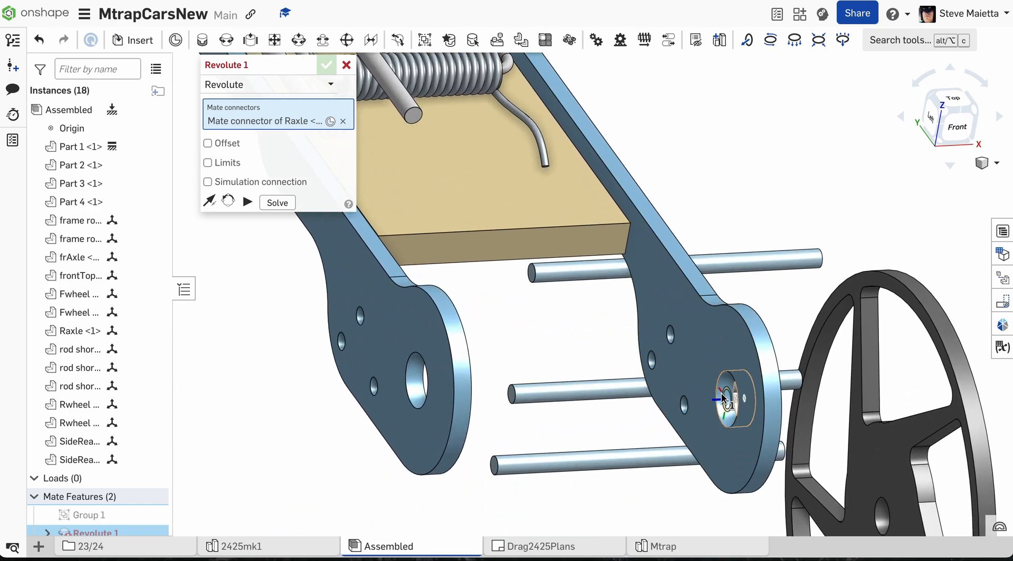
left_click(723, 398)
key("shift+1")
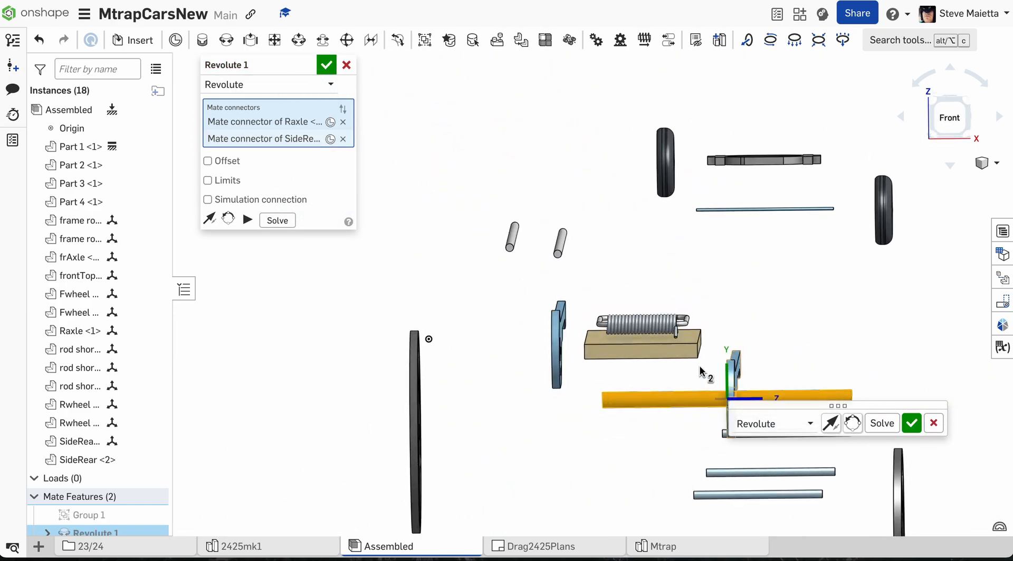
Offset the rear axle's revolute mate by -1 in along Z and accept it.
left_click(208, 163)
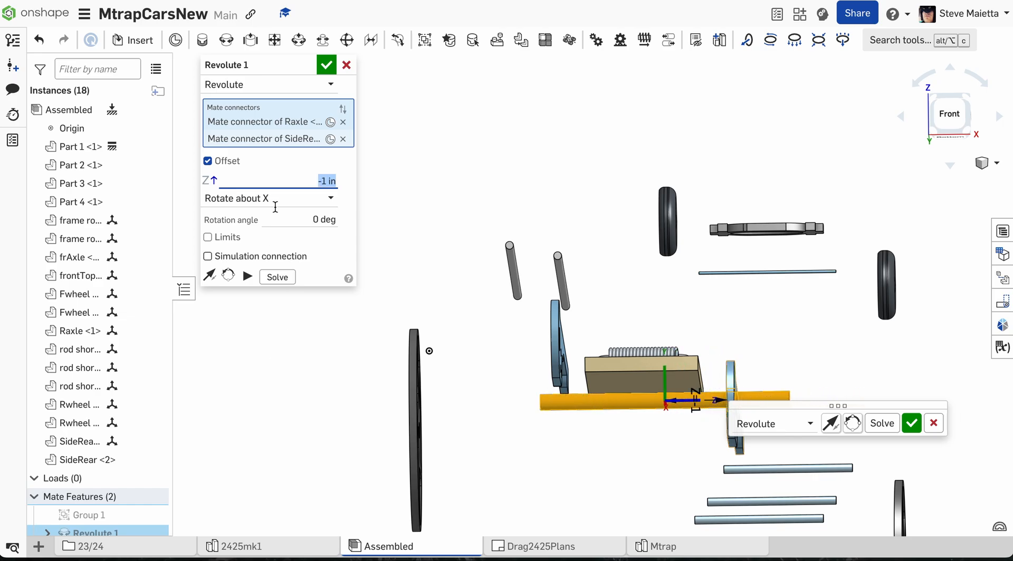
left_click(326, 65)
key("shift+7")
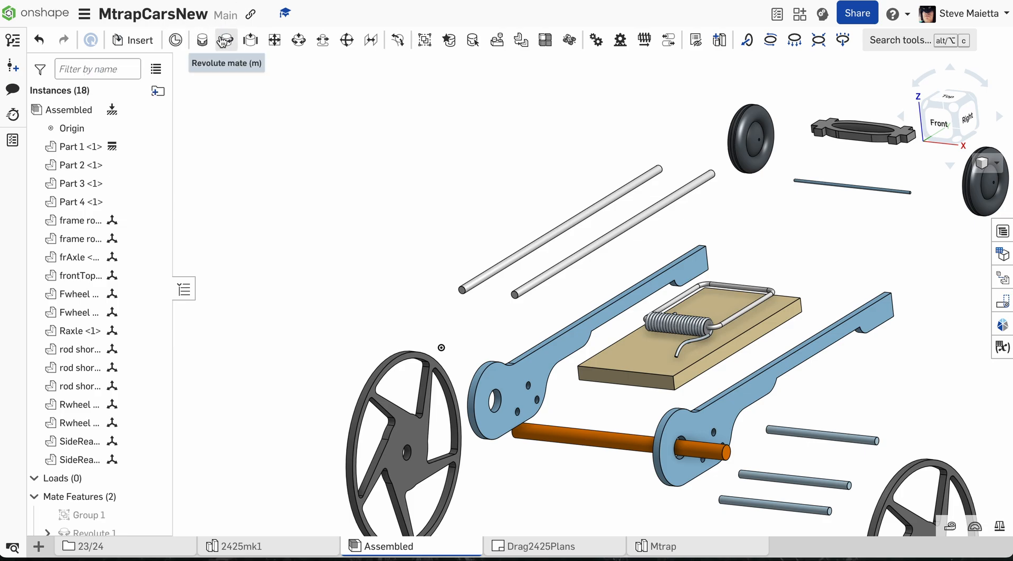
left_click(225, 40)
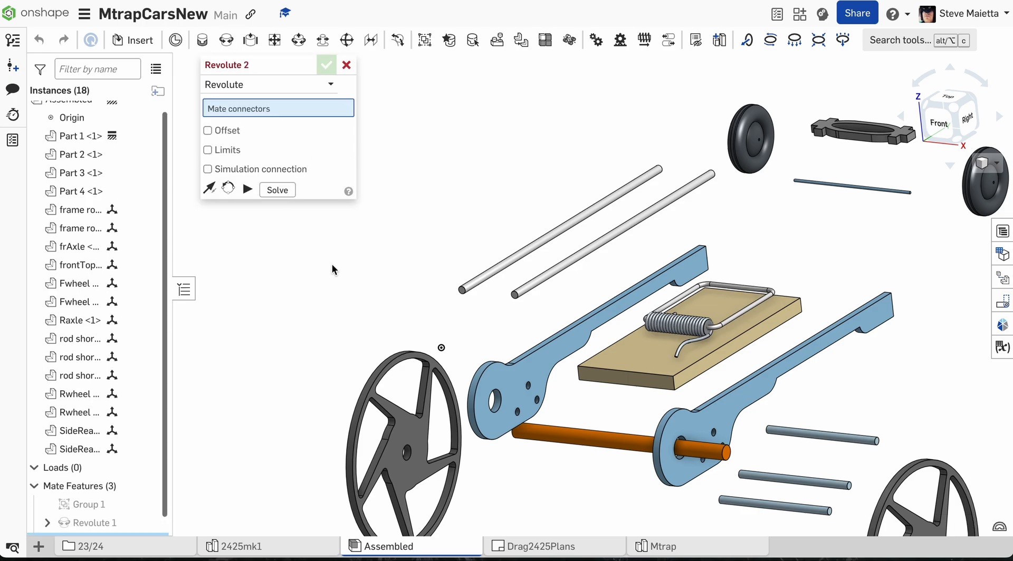
left_click(346, 65)
right_click_drag(310, 201, 305, 202)
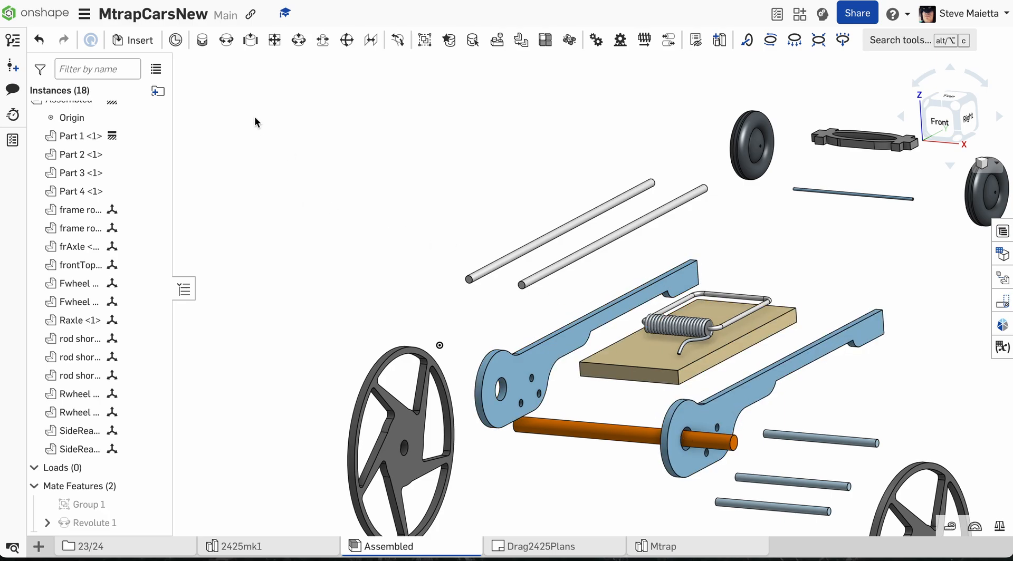
Start a fastened mate with its first connector on Part 1's upper front-end corner, on the side facing SideRear <2>.
left_click(222, 42)
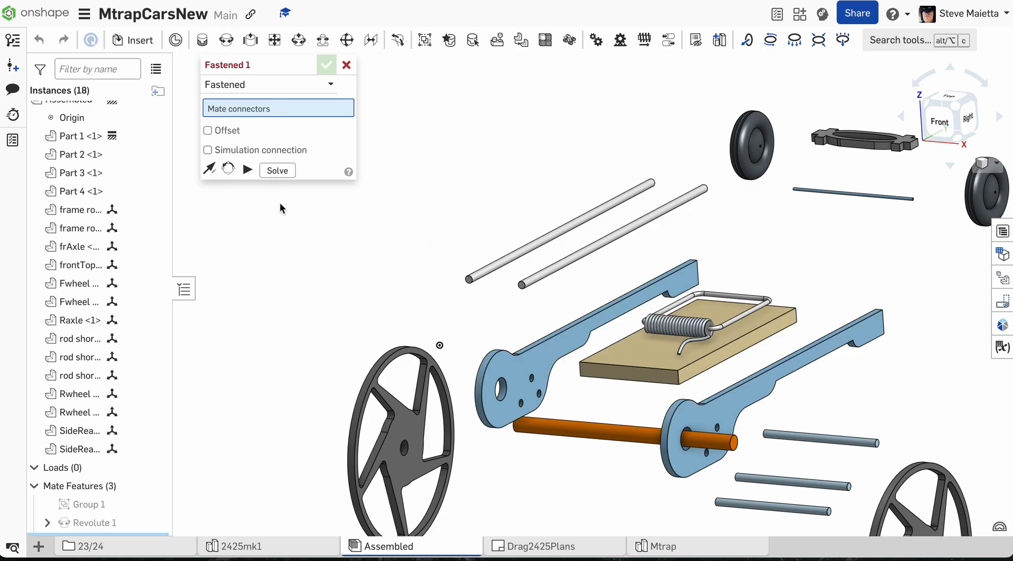
right_click_drag(280, 204, 236, 220)
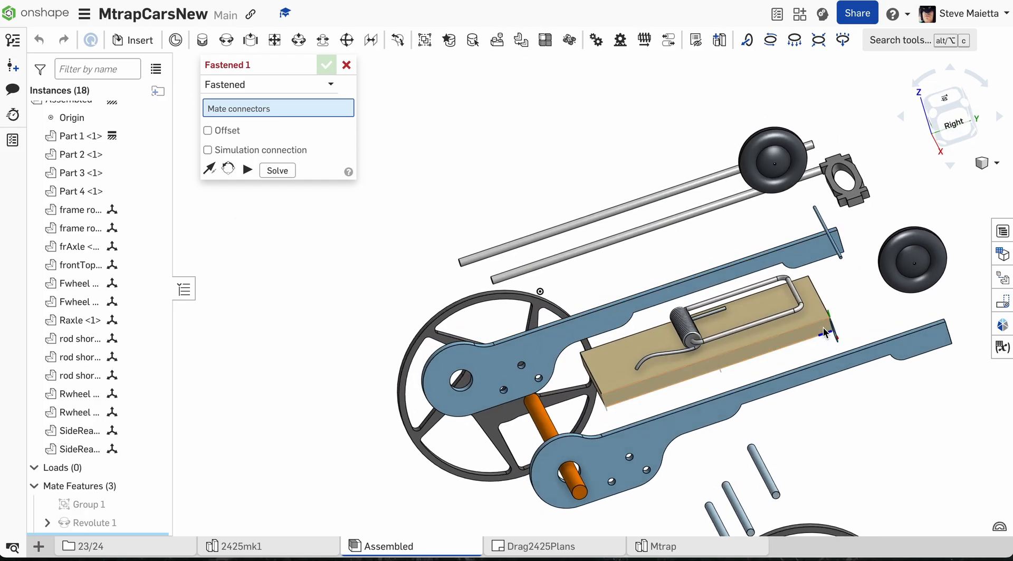
scroll(824, 360, "up", 5)
scroll(847, 355, "up", 5)
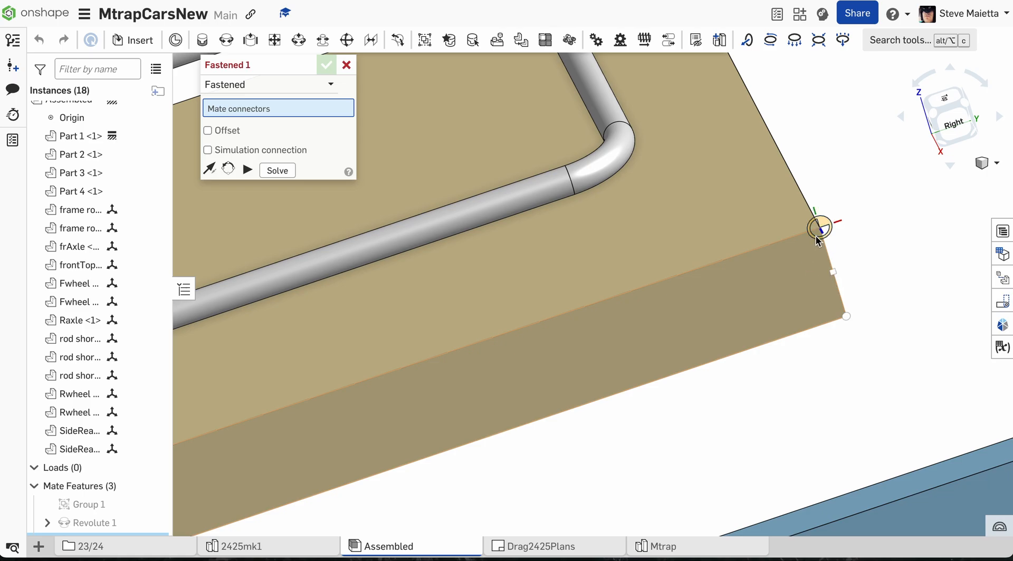
left_click(817, 240)
scroll(796, 317, "down", 10)
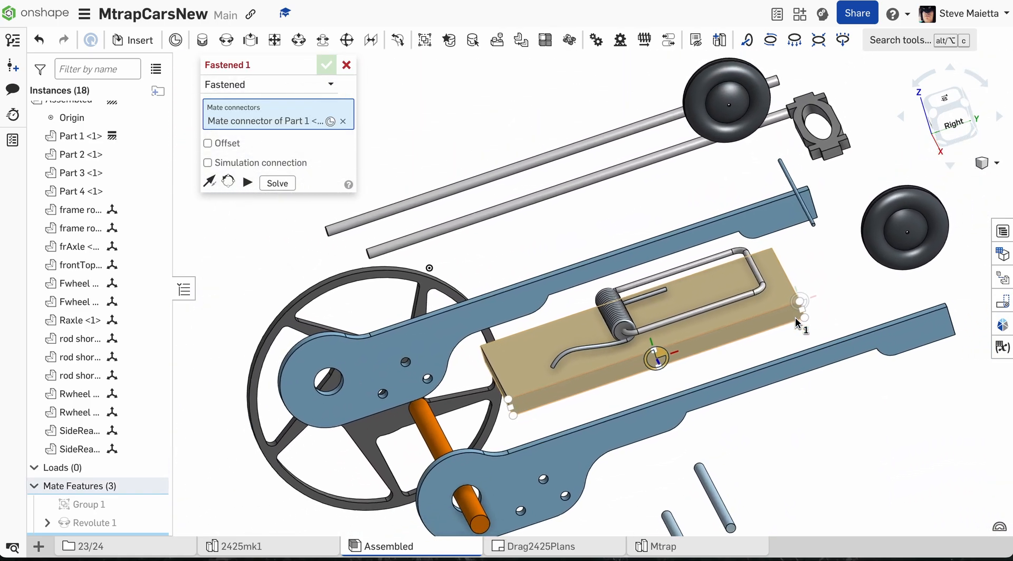
scroll(795, 318, "down", 2)
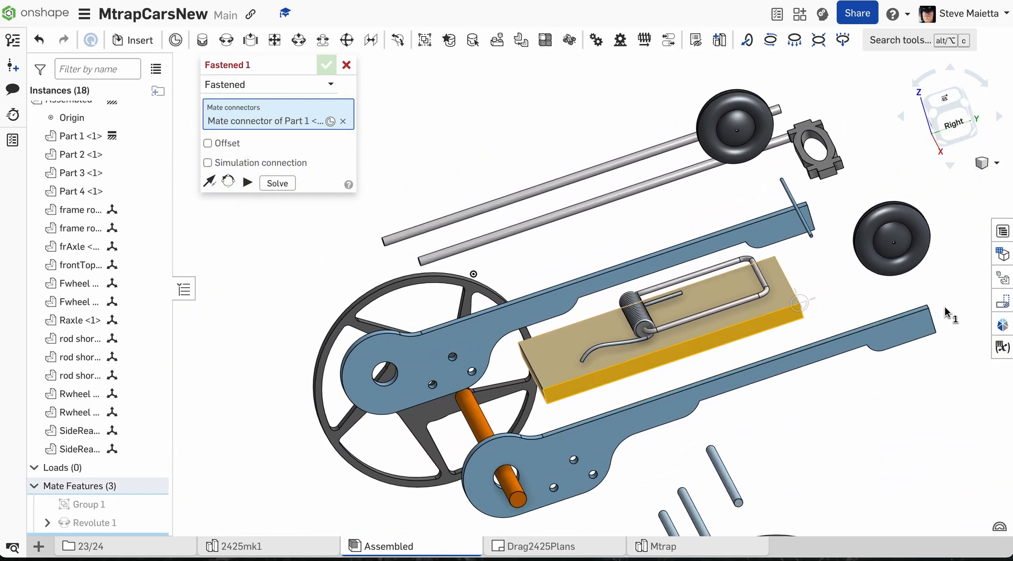
Fasten the inner upper corner at the narrow end of SideRear <2> to the chosen mousetrap base corner and accept the mate.
right_click_drag(945, 312, 821, 342)
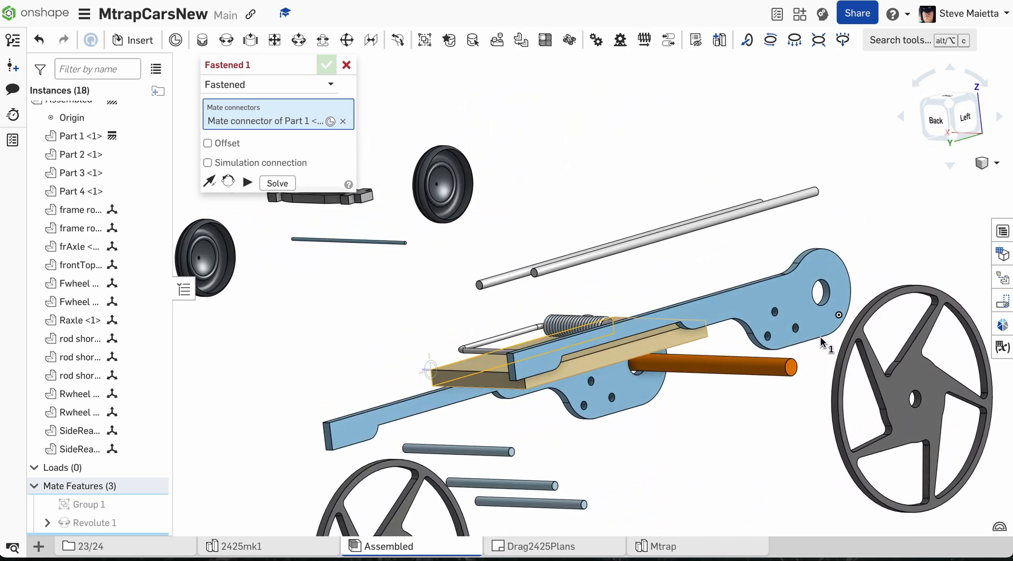
scroll(348, 413, "up", 8)
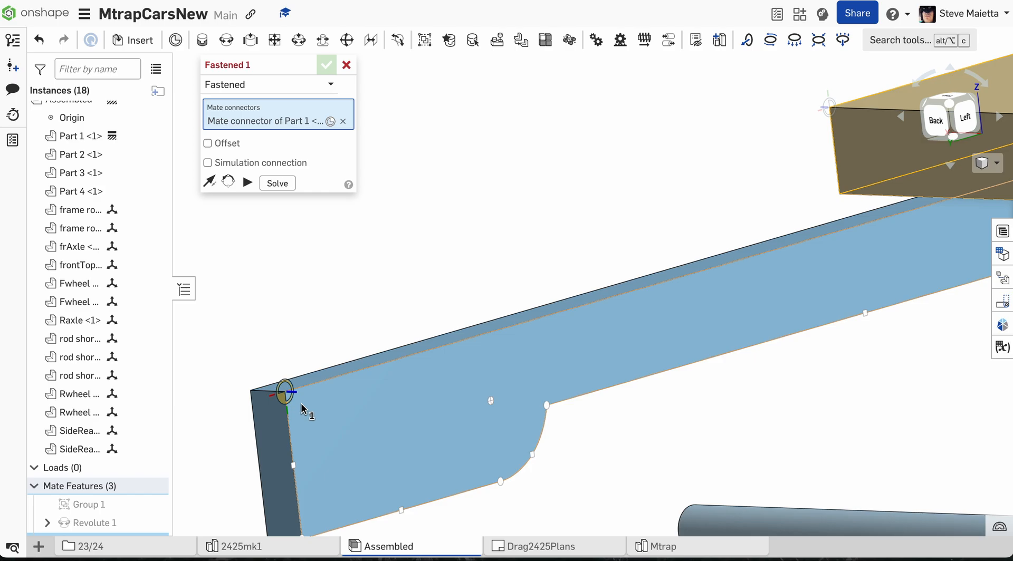
left_click(301, 404)
scroll(317, 377, "down", 10)
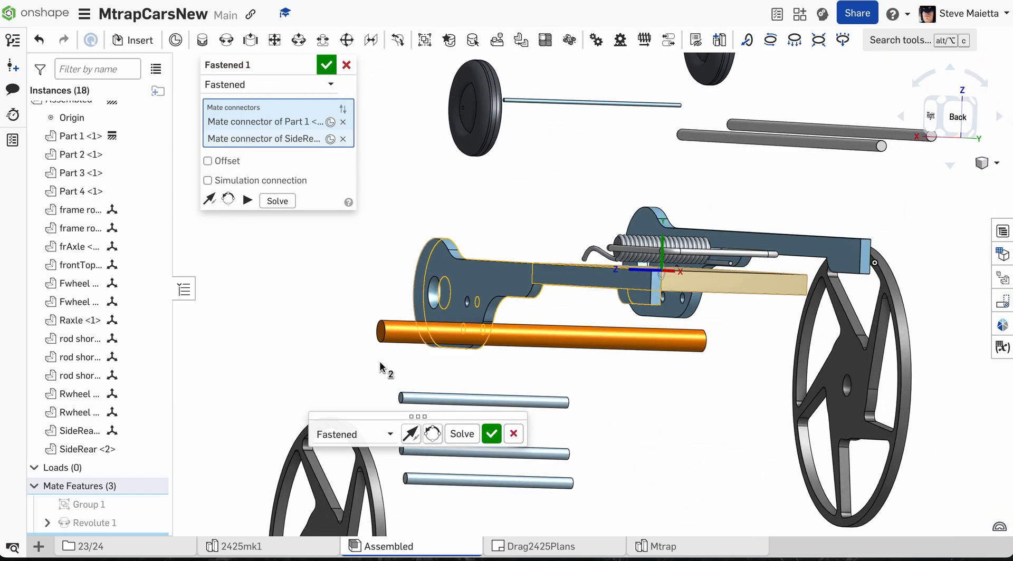
right_click_drag(380, 365, 441, 393)
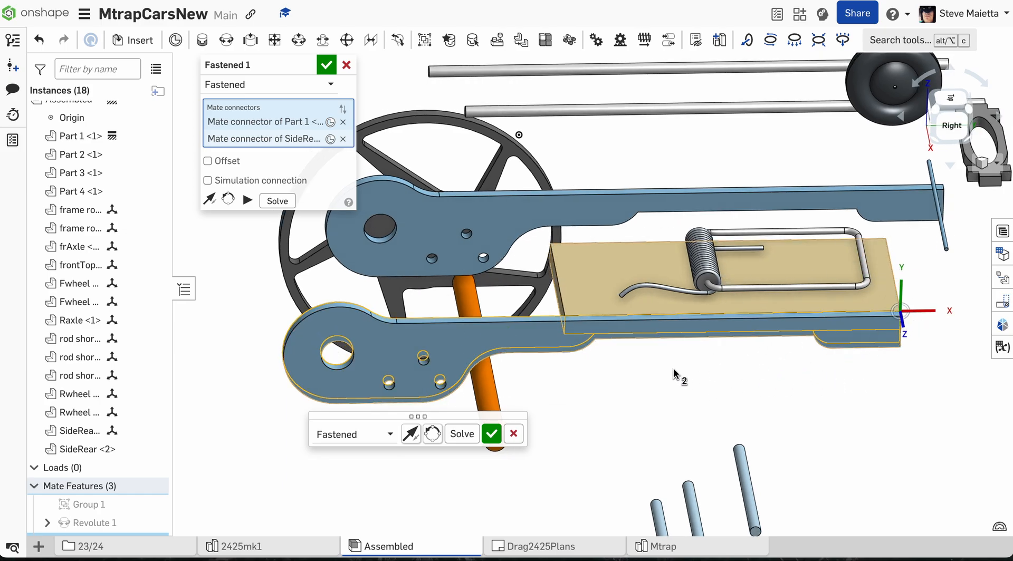
right_click_drag(663, 384, 663, 377)
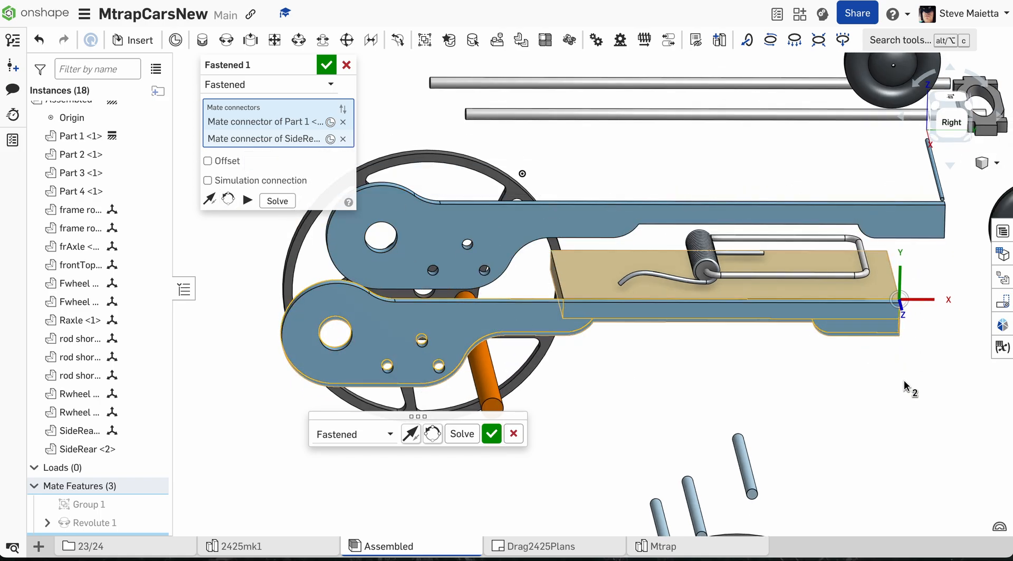
mouse_move(904, 387)
right_mouse_down()
mouse_move(911, 400)
mouse_move(909, 369)
mouse_move(911, 417)
mouse_move(913, 401)
right_mouse_up()
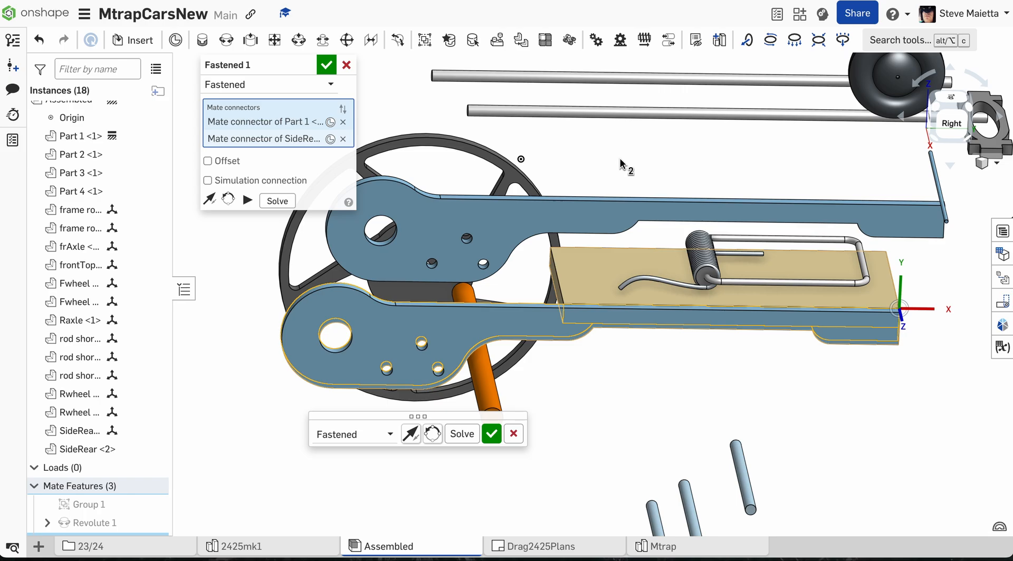
right_click_drag(622, 165, 619, 412)
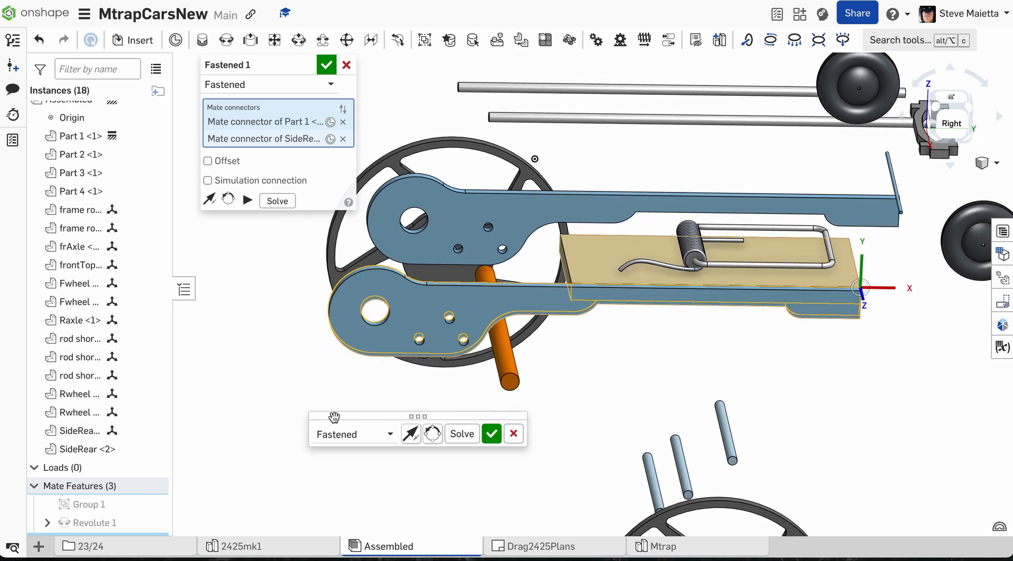
left_click_drag(341, 417, 295, 432)
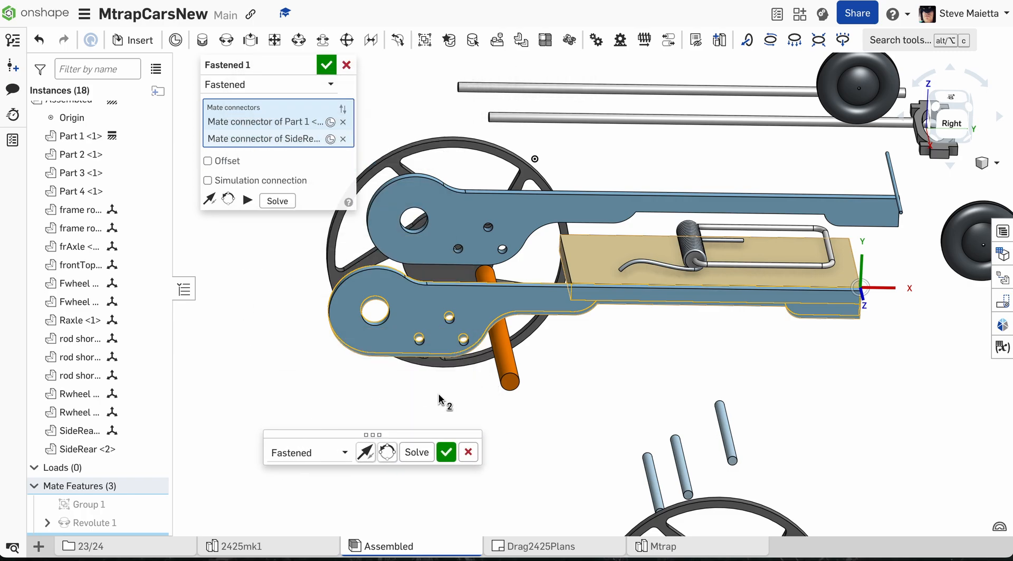
left_click(447, 453)
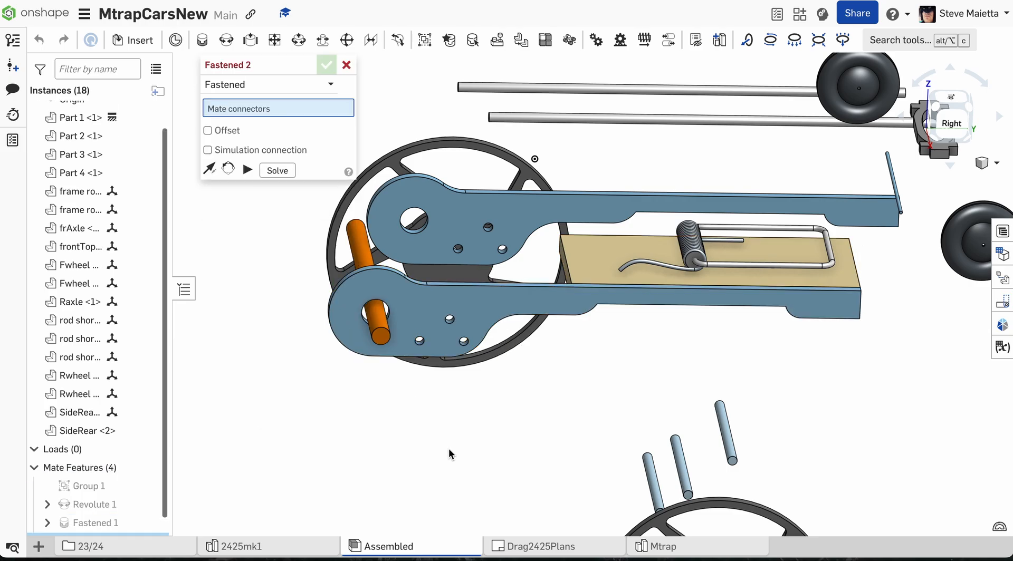
Set the first connector of another fastened mate on Part 1's opposite upper front-end corner, facing SideRear <1>.
right_click_drag(876, 351, 713, 351)
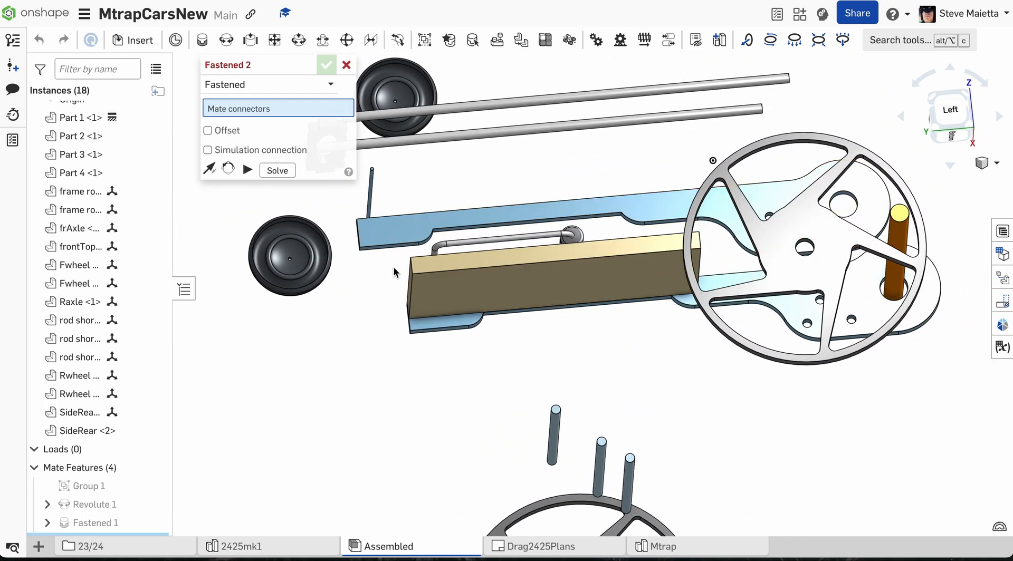
scroll(393, 267, "up", 6)
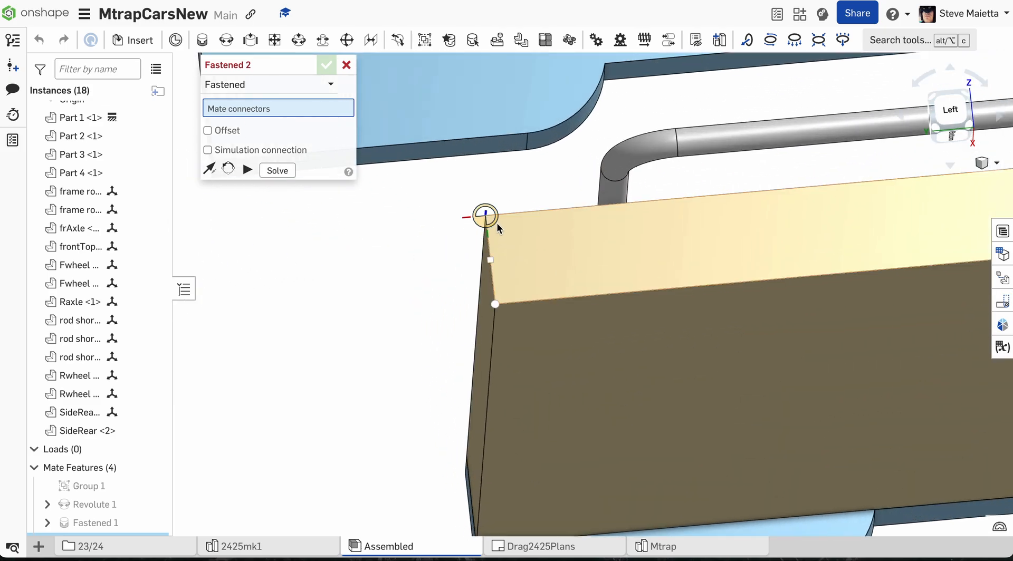
left_click(497, 224)
scroll(398, 302, "down", 5)
Fasten the inner upper corner at the narrow end of SideRear <1> to that base corner and accept the mate.
right_click_drag(397, 301, 516, 300)
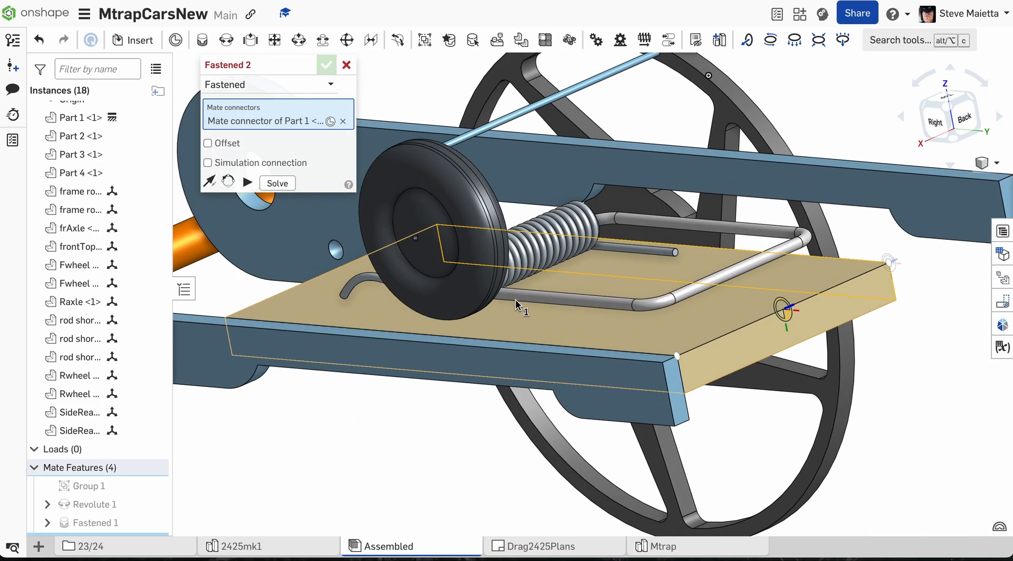
scroll(515, 300, "down", 3)
scroll(515, 300, "down", 3)
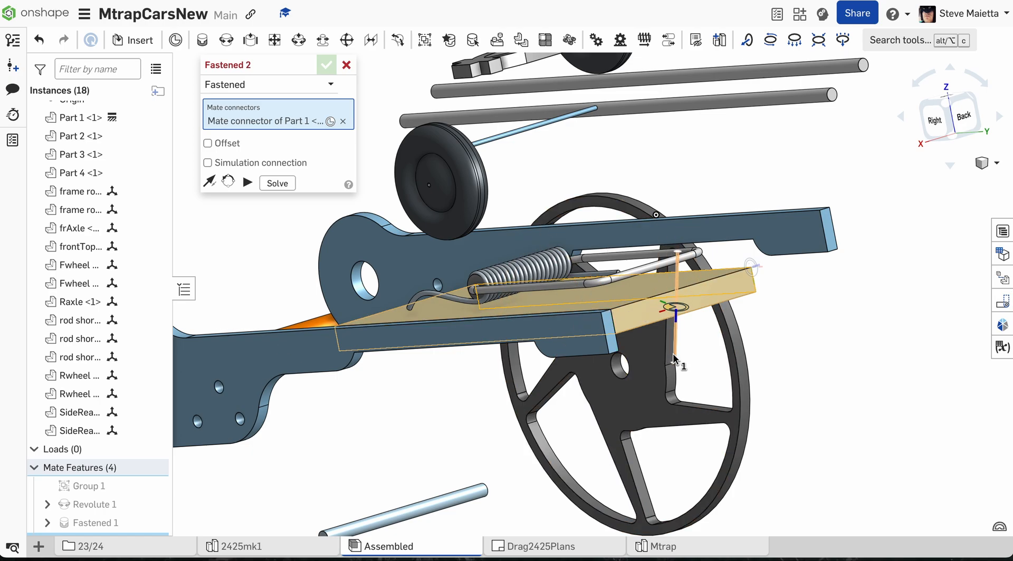
right_click_drag(673, 355, 692, 357)
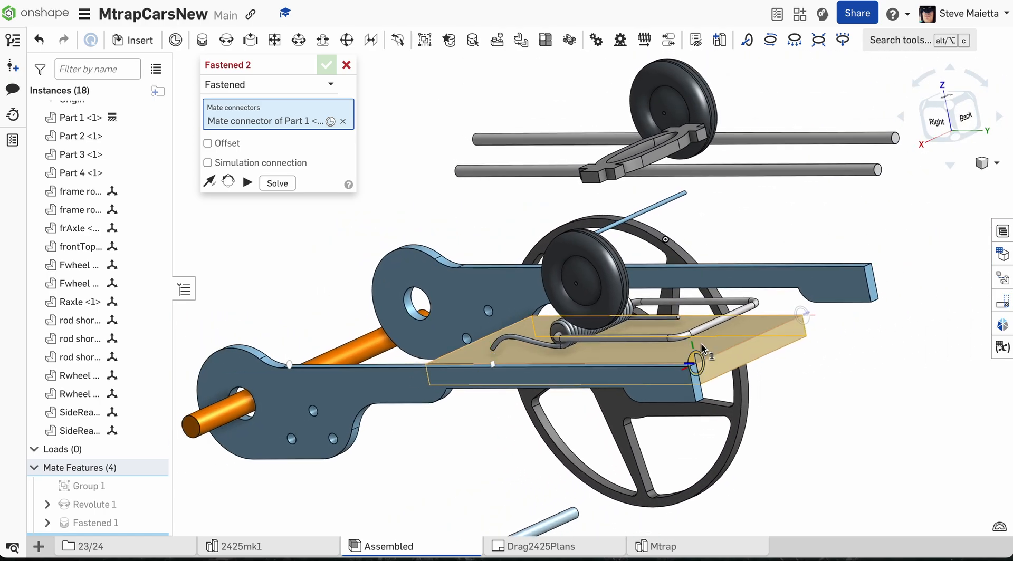
scroll(844, 274, "up", 5)
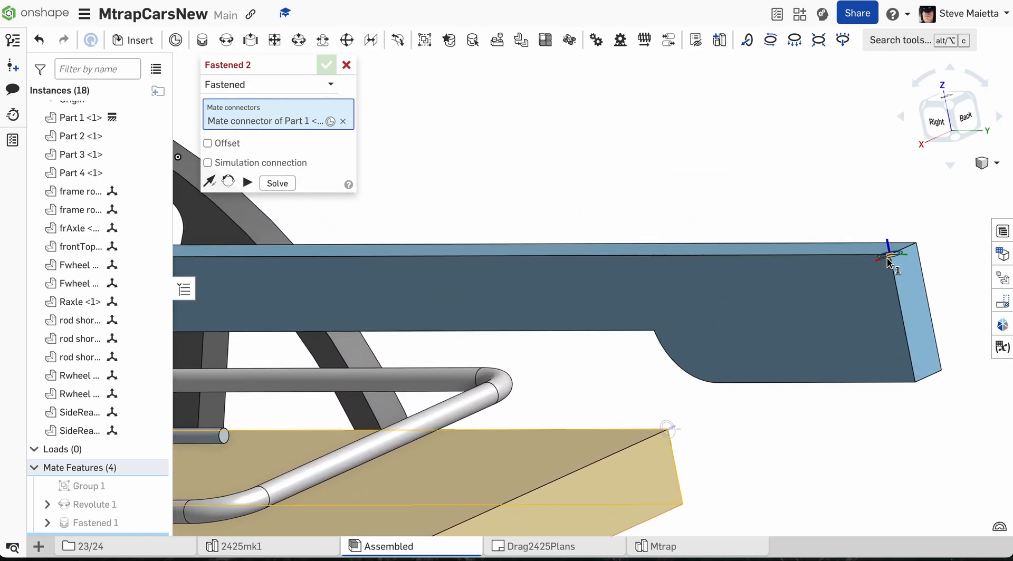
left_click(882, 280)
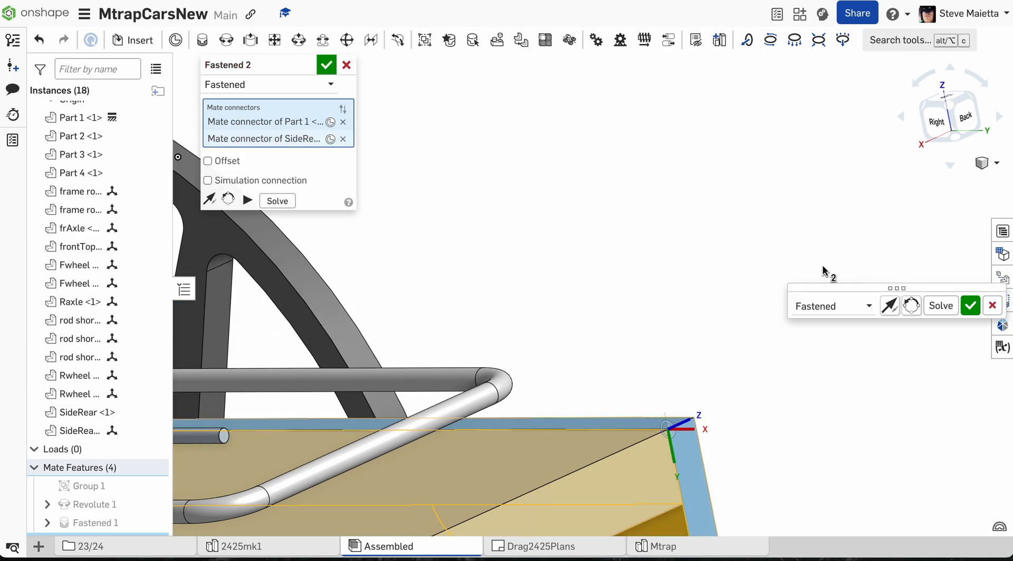
scroll(770, 274, "down", 5)
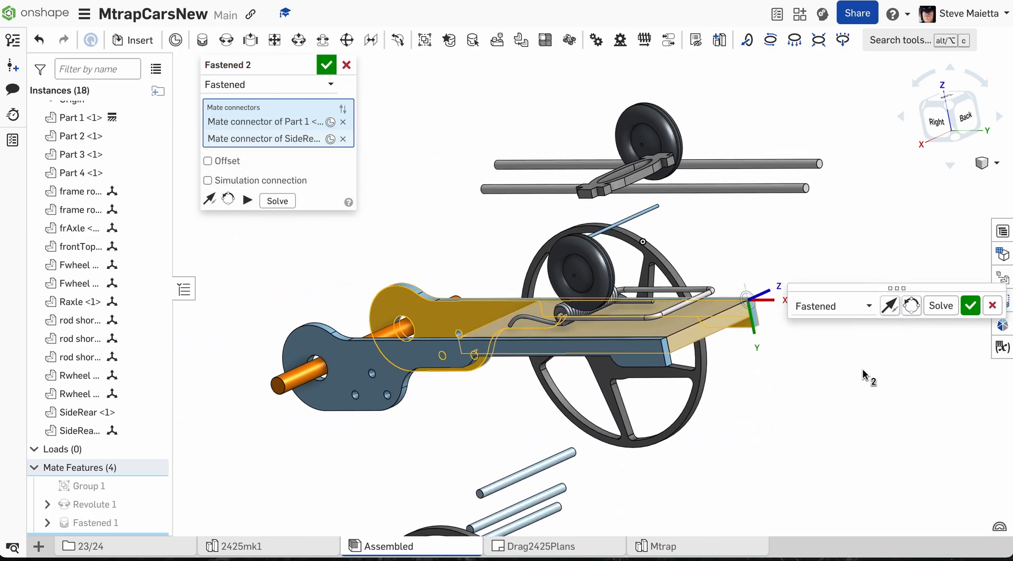
right_click_drag(863, 375, 959, 344)
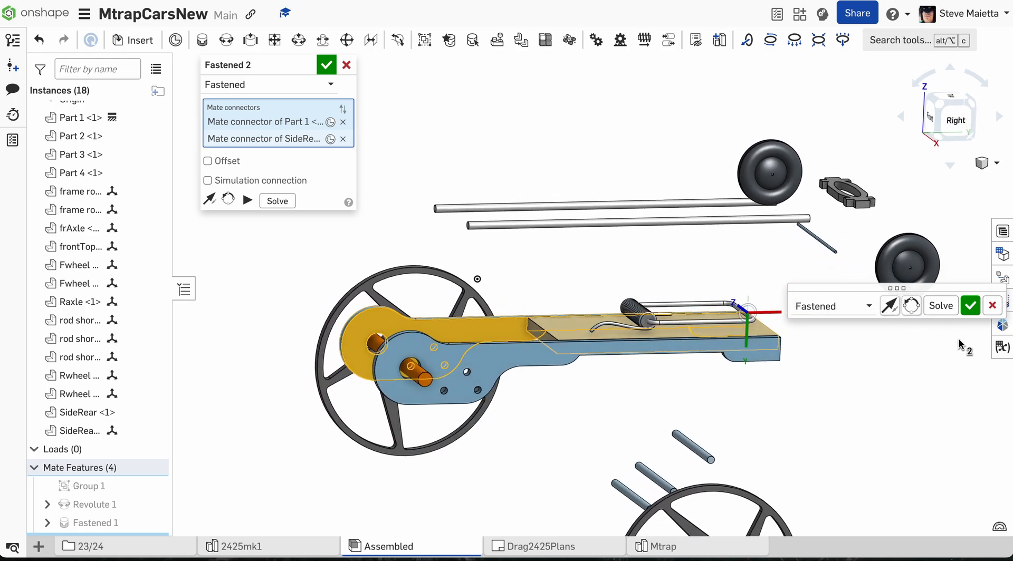
right_click_drag(916, 389, 964, 364)
left_click(971, 306)
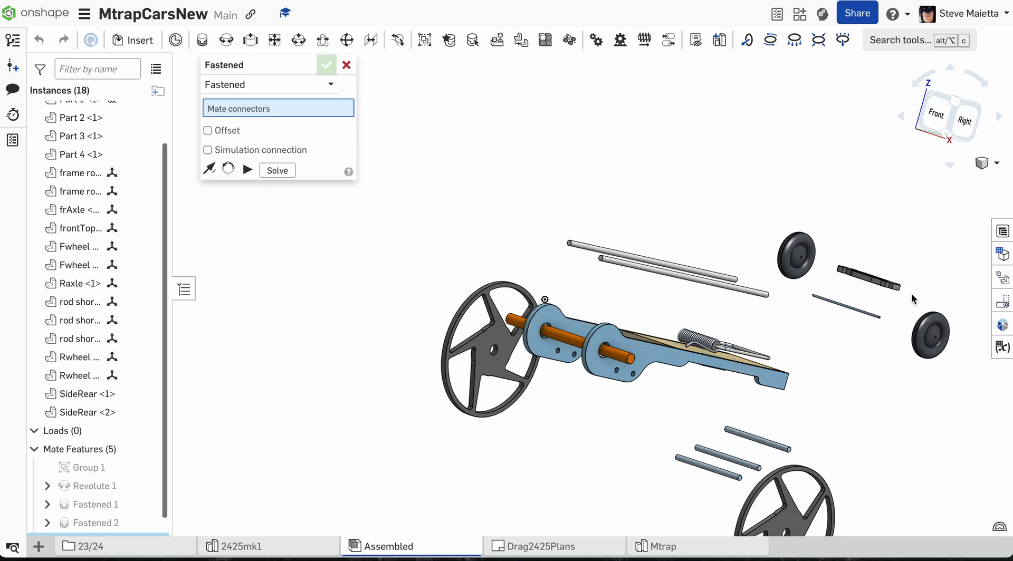
Fasten the center hole of Rwheel <2>, on its outer face, to the Raxle end beside SideRear <2> and accept the mate.
scroll(637, 369, "up", 6)
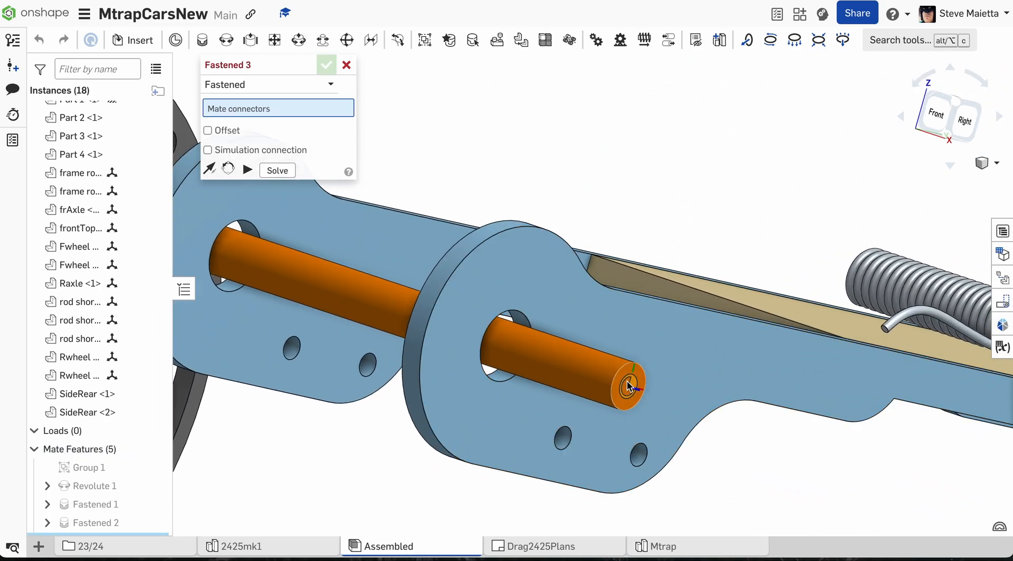
left_click(627, 389)
scroll(620, 372, "down", 10)
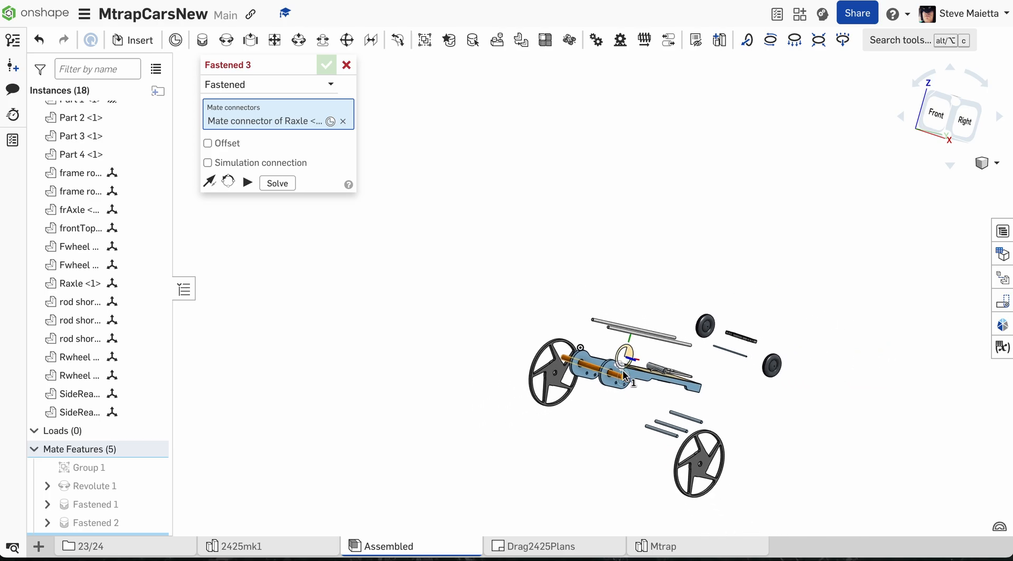
scroll(702, 475, "up", 8)
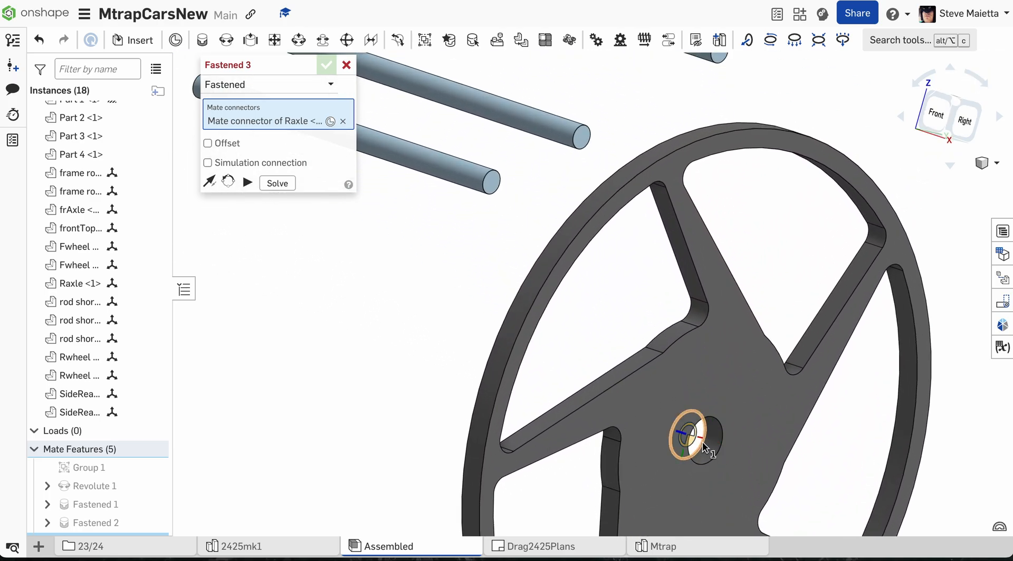
left_click(711, 451)
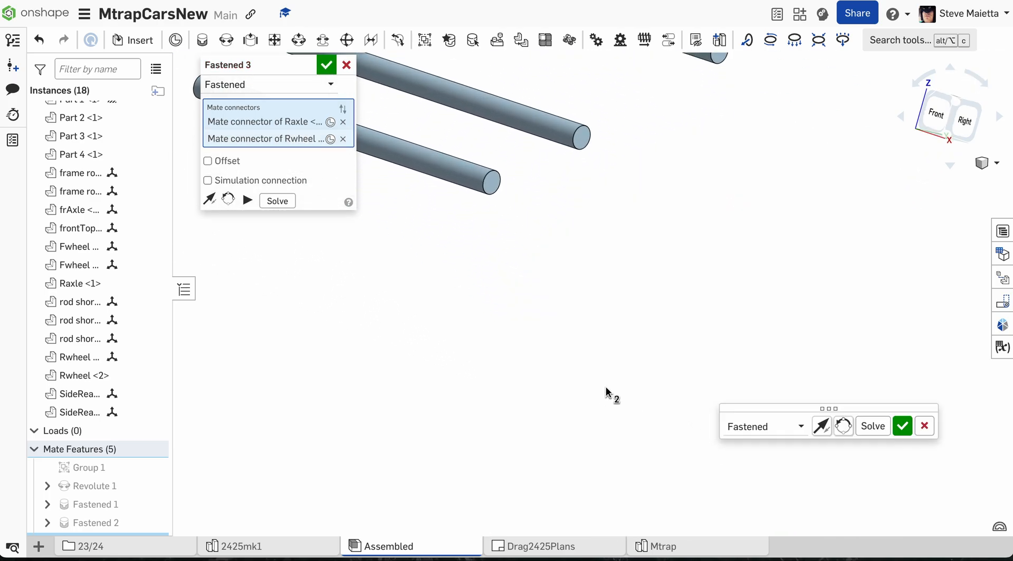
scroll(606, 393, "down", 5)
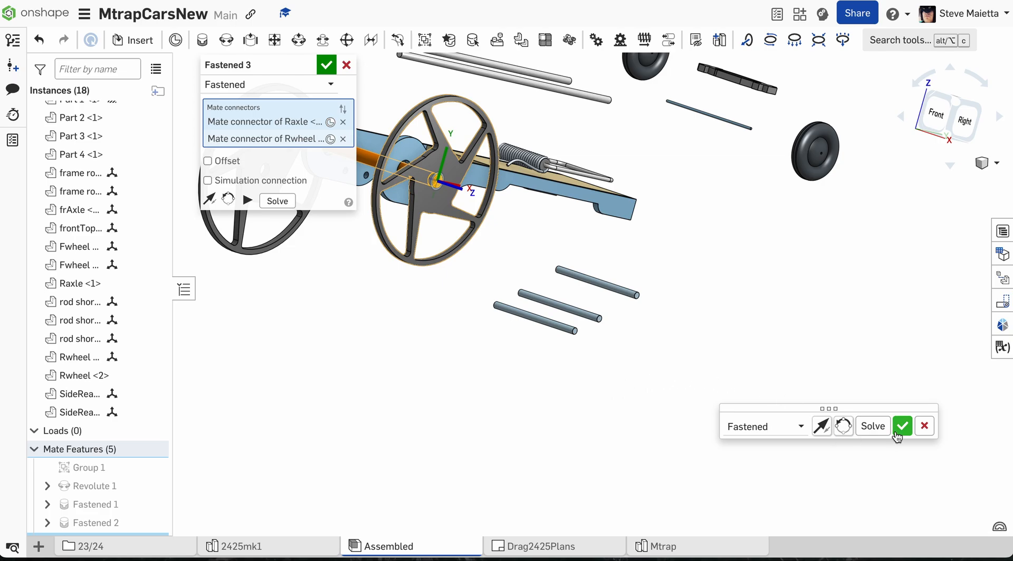
left_click(903, 426)
Fasten the center hole of Rwheel <1> to the opposite end of Raxle, beside SideRear <1>, and accept the mate.
scroll(685, 432, "down", 3)
right_click_drag(685, 432, 785, 476)
scroll(539, 311, "up", 5)
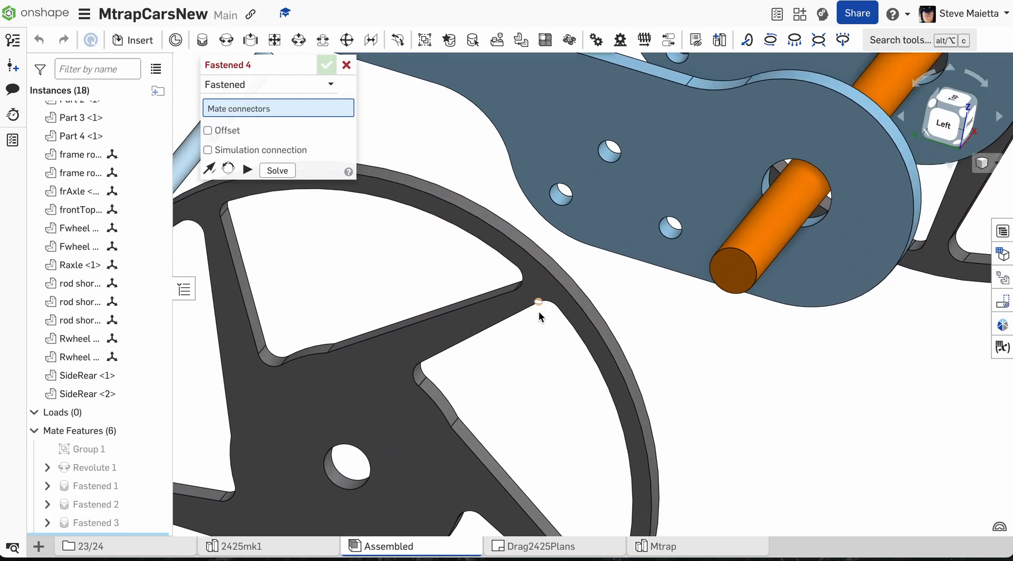
left_click(728, 272)
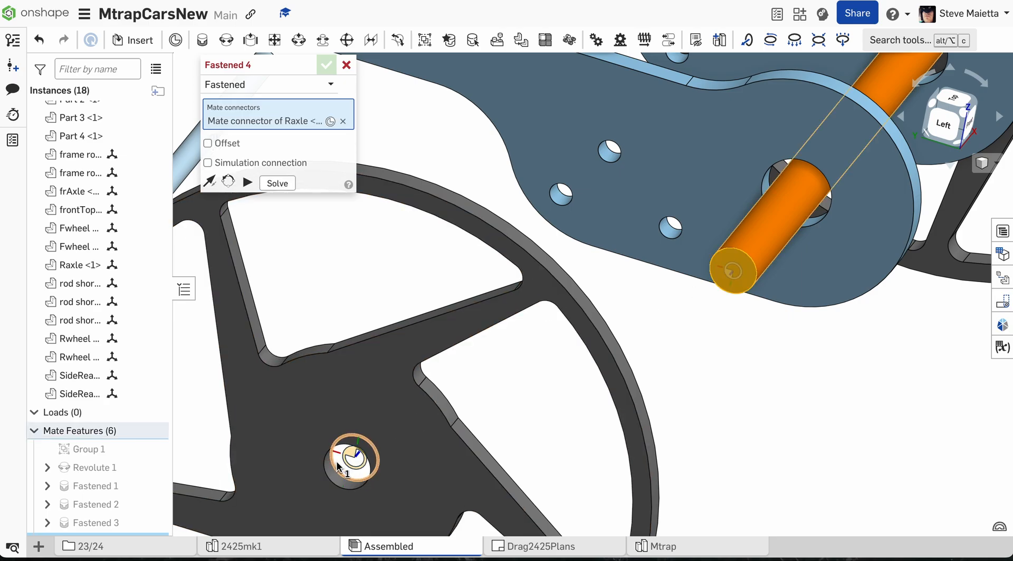
left_click(334, 479)
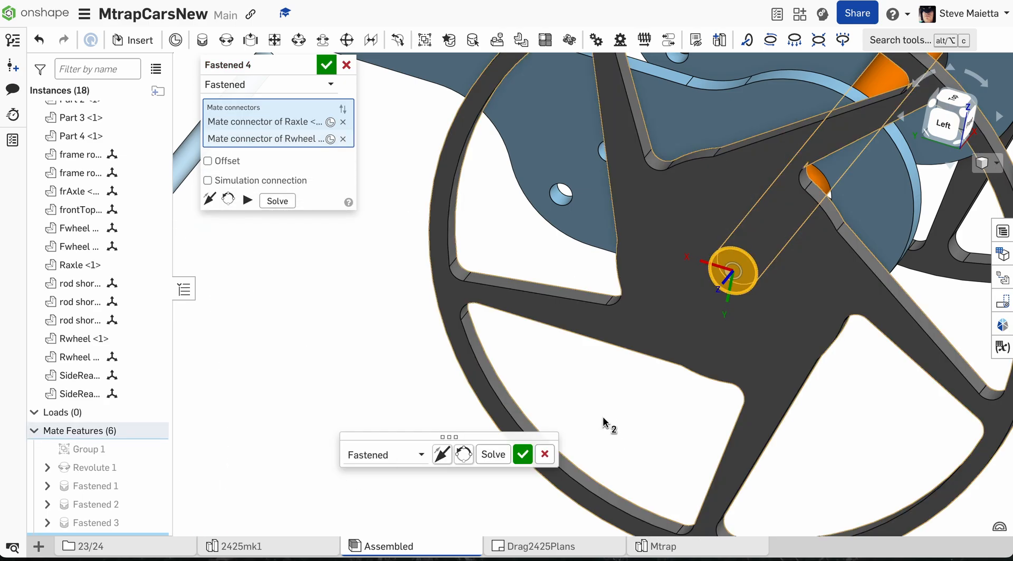
left_click(326, 65)
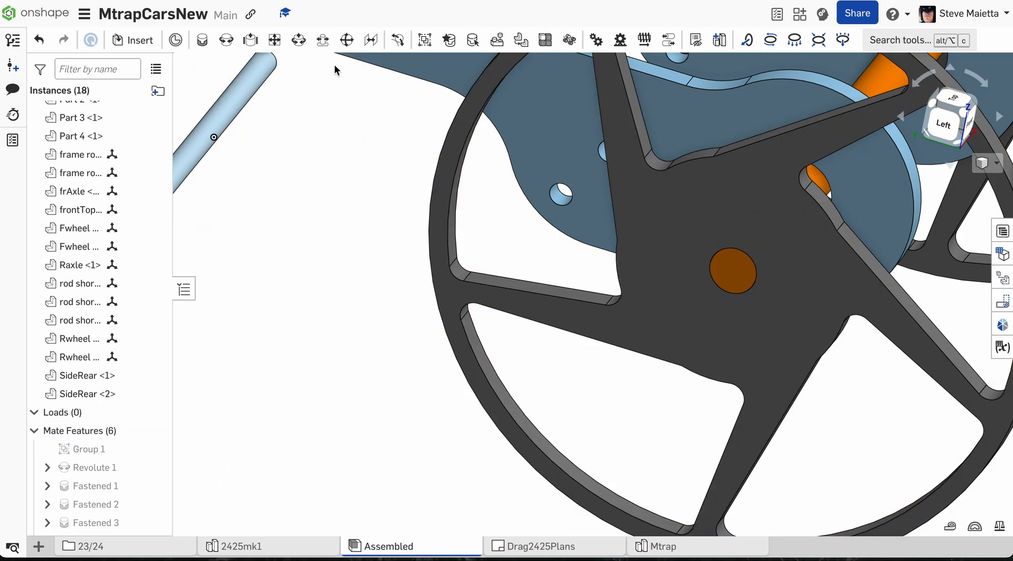
Examine how the rear axle passes through the large axle holes of the two side frames.
scroll(369, 252, "down", 5)
mouse_move(355, 244)
right_mouse_down()
mouse_move(308, 247)
mouse_move(273, 269)
mouse_move(346, 256)
right_mouse_up()
mouse_move(375, 196)
left_mouse_down()
mouse_move(370, 270)
mouse_move(391, 160)
mouse_move(379, 235)
mouse_move(379, 213)
left_mouse_up()
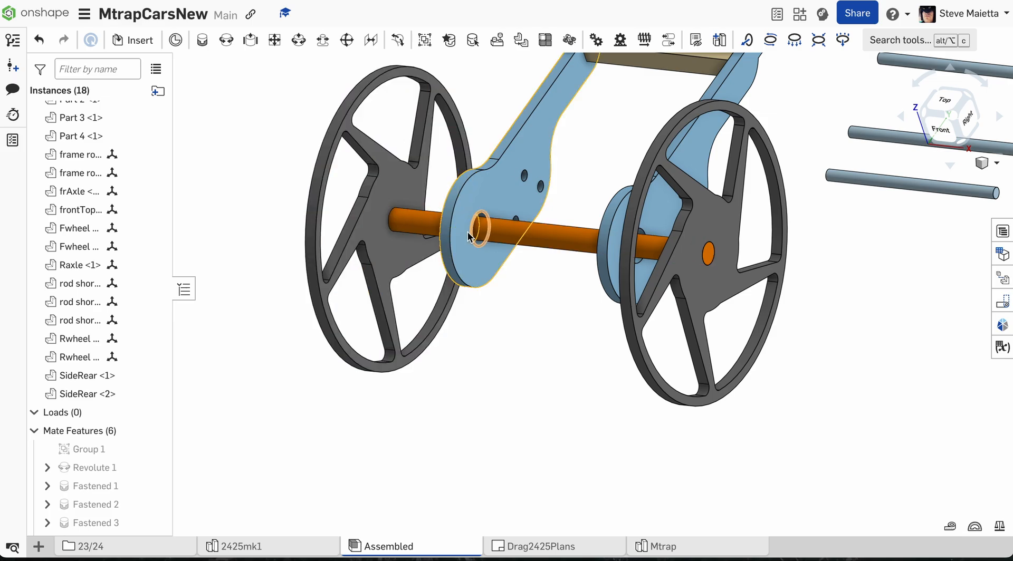
scroll(467, 236, "up", 10)
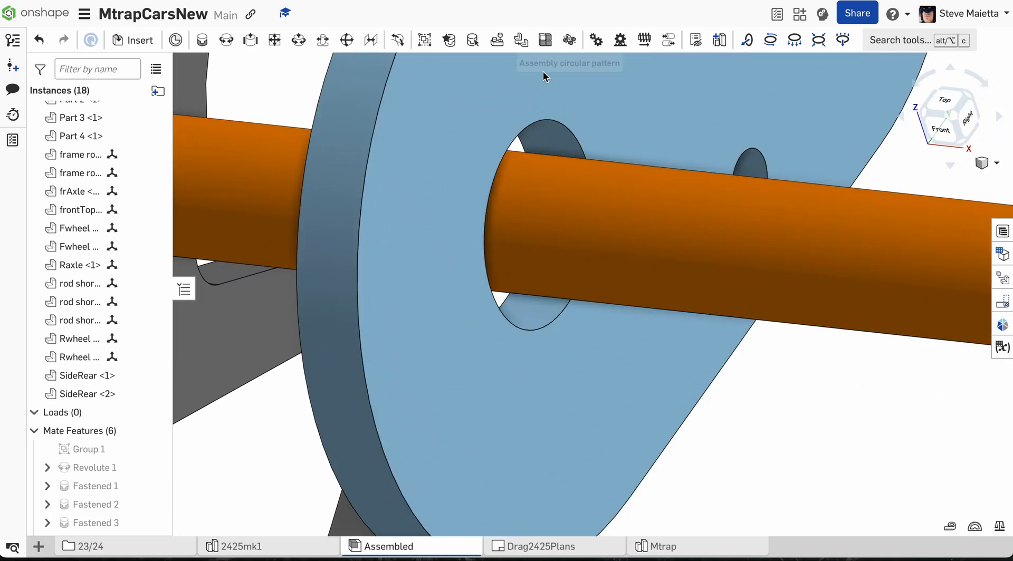
scroll(540, 202, "down", 10)
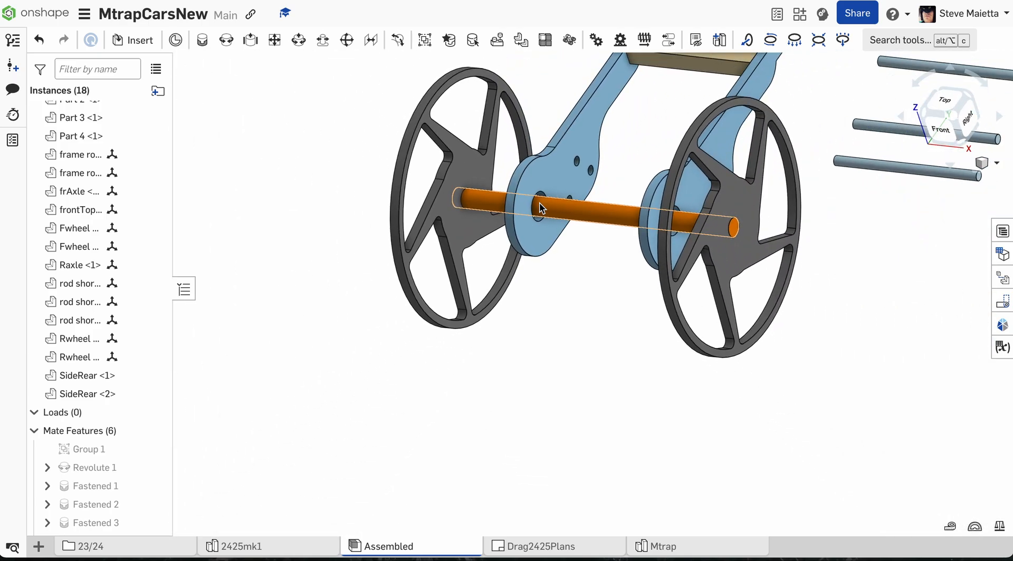
right_click_drag(556, 296, 492, 296)
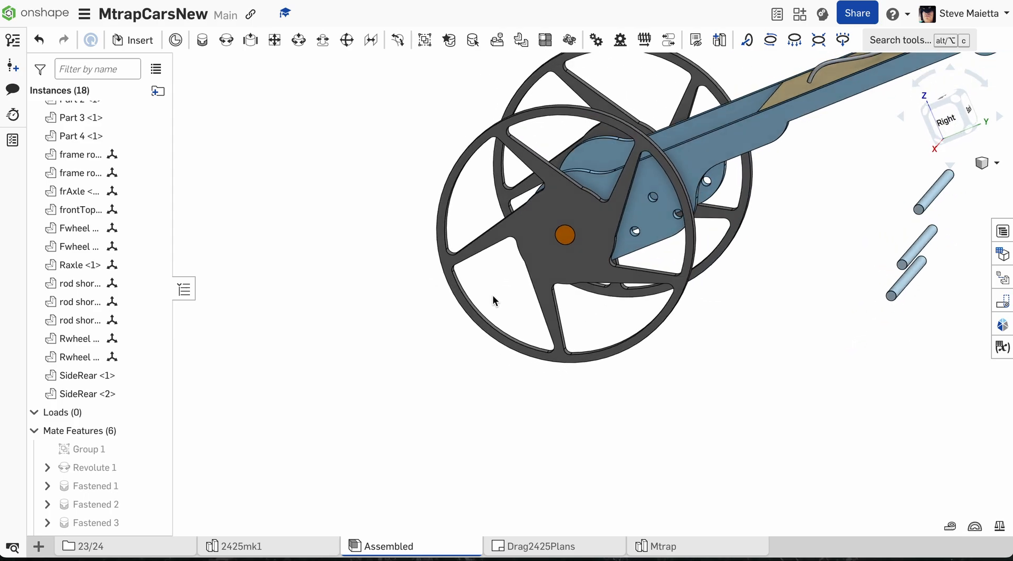
Fasten the end of rod short <3> to SideRear <2>'s lower rod hole nearest the axle and accept the mate.
left_click(201, 41)
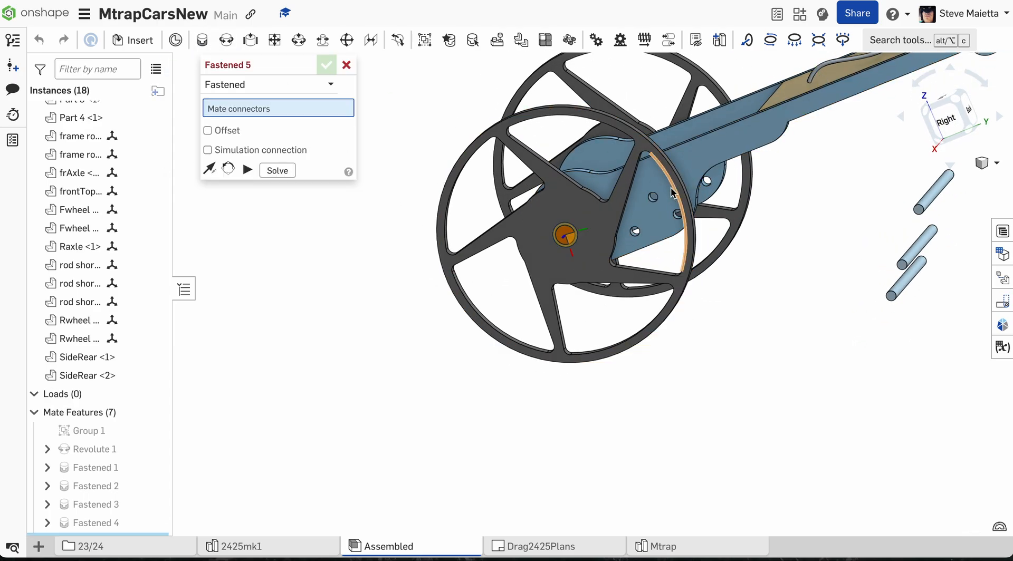
scroll(670, 189, "up", 6)
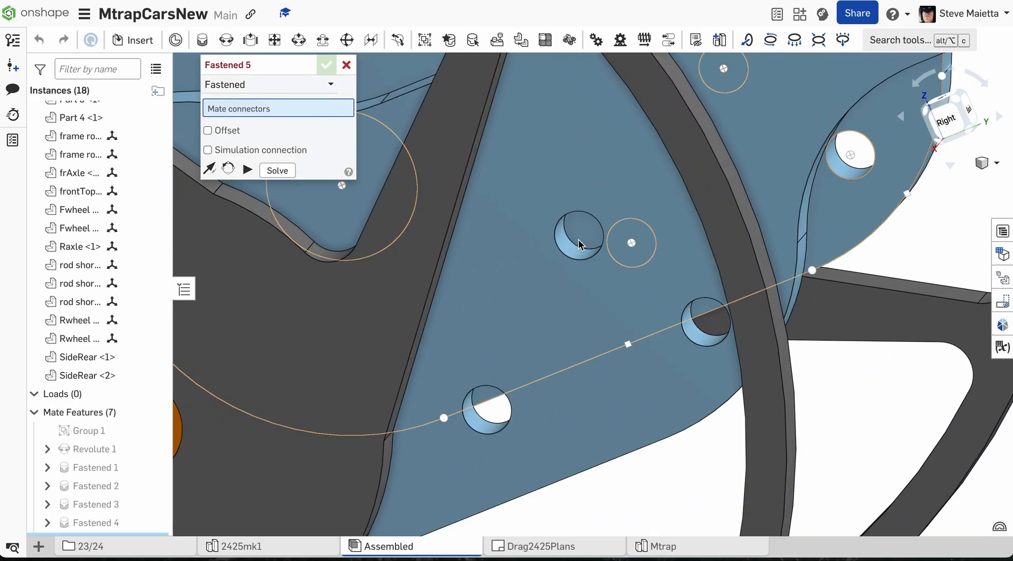
right_click_drag(578, 241, 562, 241)
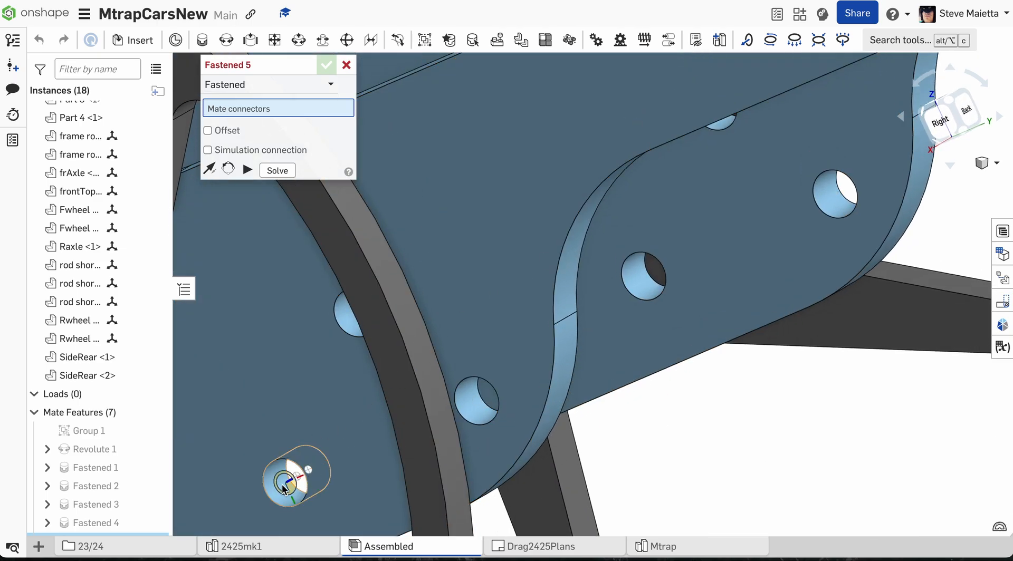
left_click(283, 489)
scroll(284, 489, "down", 5)
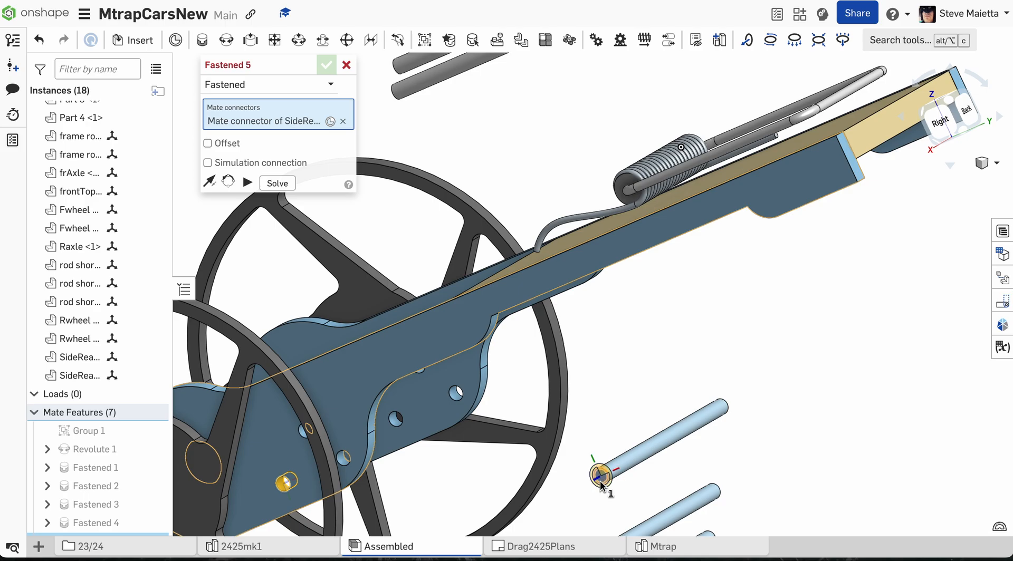
left_click(600, 486)
scroll(560, 485, "down", 3)
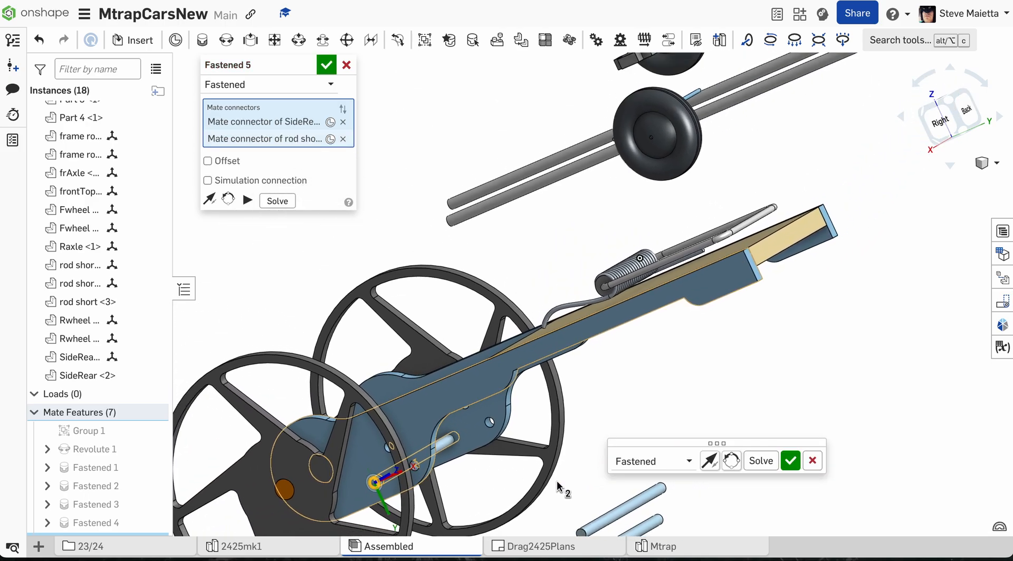
left_click(789, 462)
Try to fasten the end of rod short <1> to the rod hole of SideRear <2> farthest from the axle.
scroll(790, 462, "down", 3)
scroll(641, 467, "up", 10)
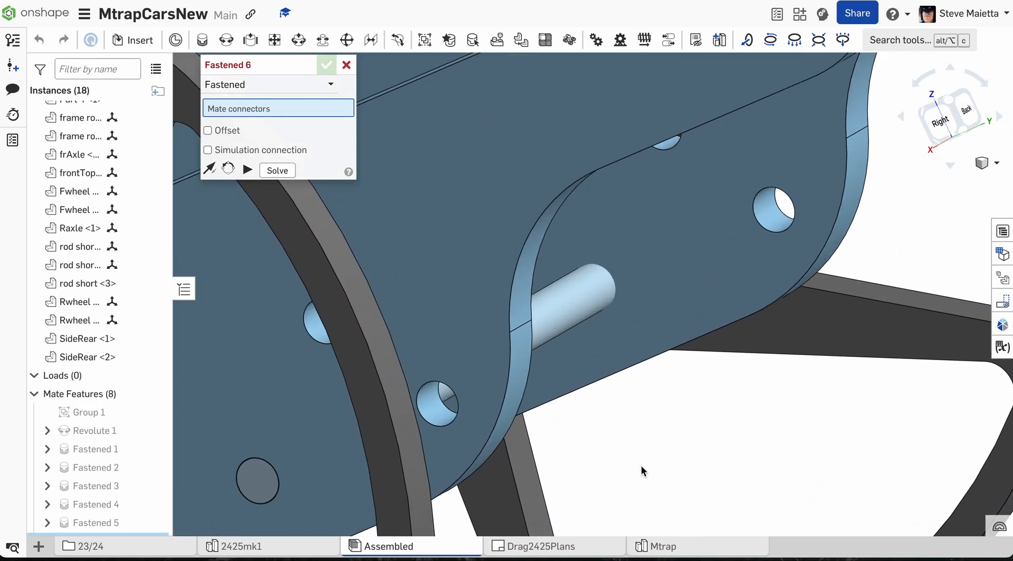
left_click(430, 411)
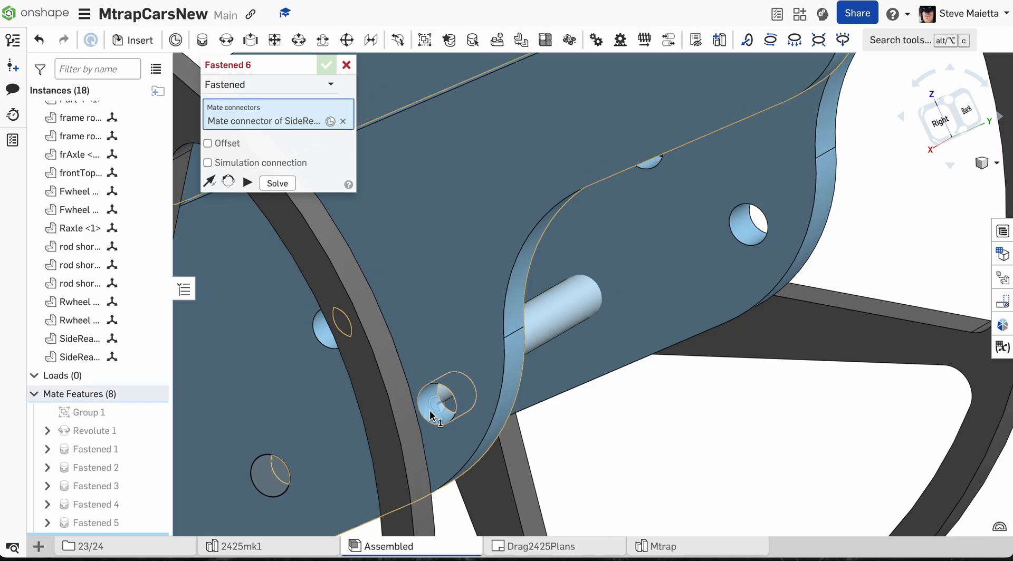
scroll(430, 410, "down", 6)
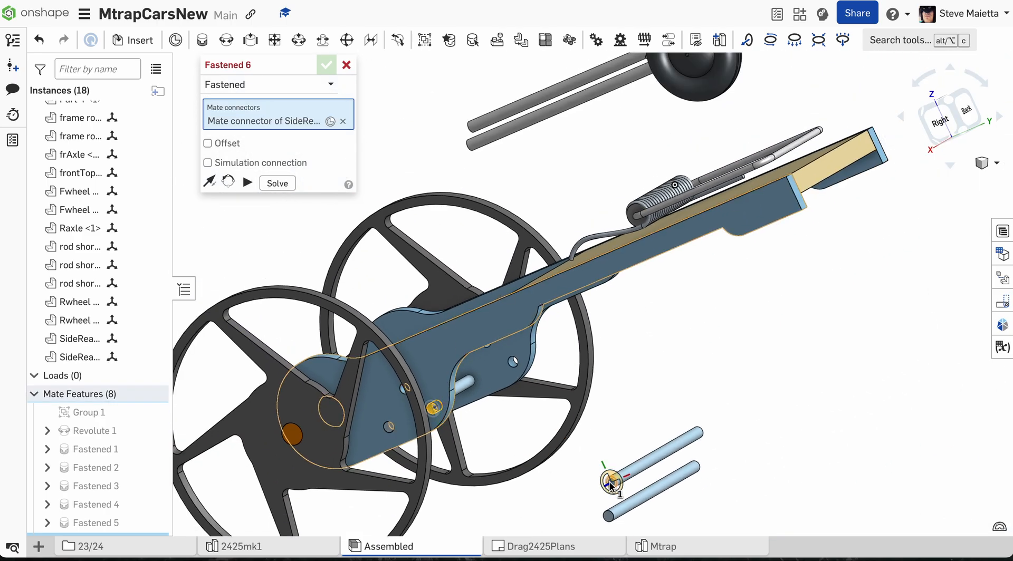
left_click(611, 485)
Change the open fastened mate to join SideRear <2>'s upper rod hole with the end of rod short <2>, and accept it.
scroll(409, 388, "up", 6)
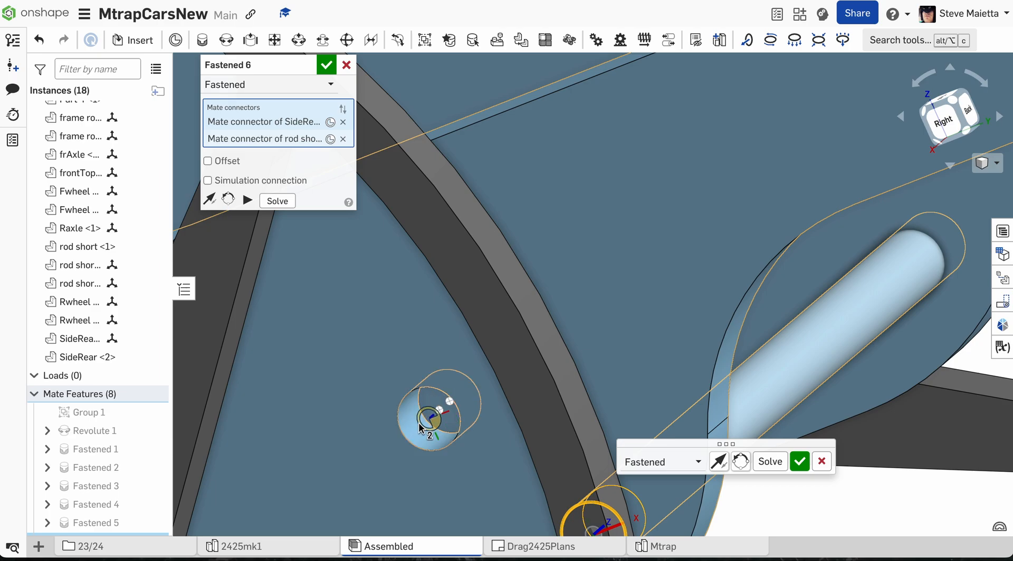
left_click(418, 425)
scroll(420, 426, "down", 7)
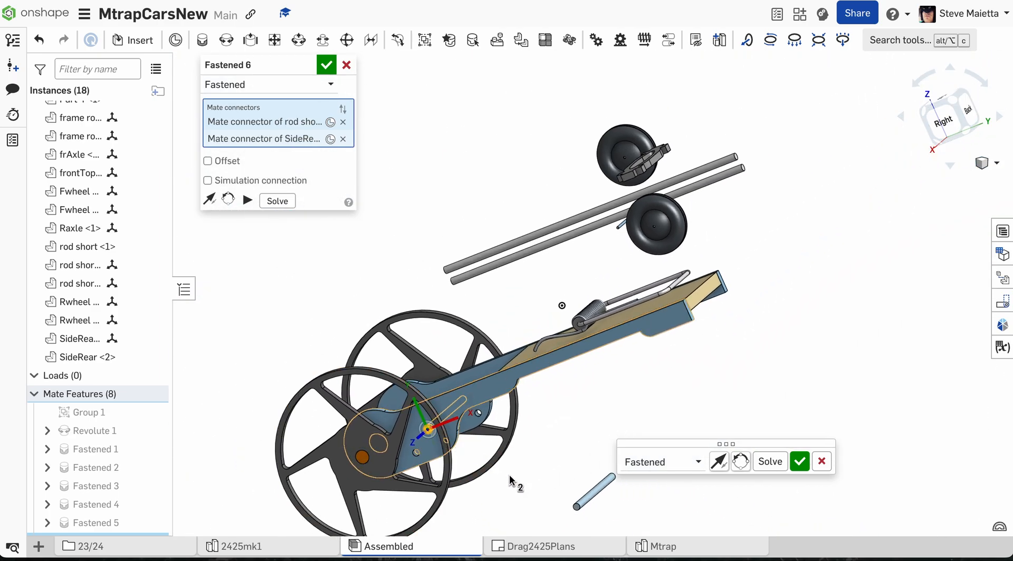
scroll(553, 512, "down", 2)
scroll(561, 491, "up", 6)
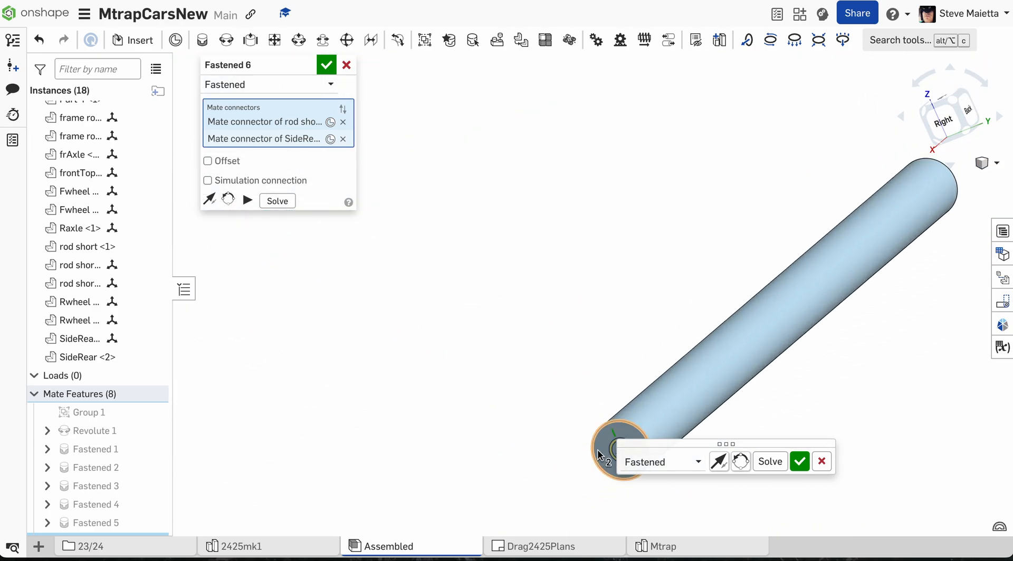
left_click(612, 459)
scroll(616, 313, "down", 6)
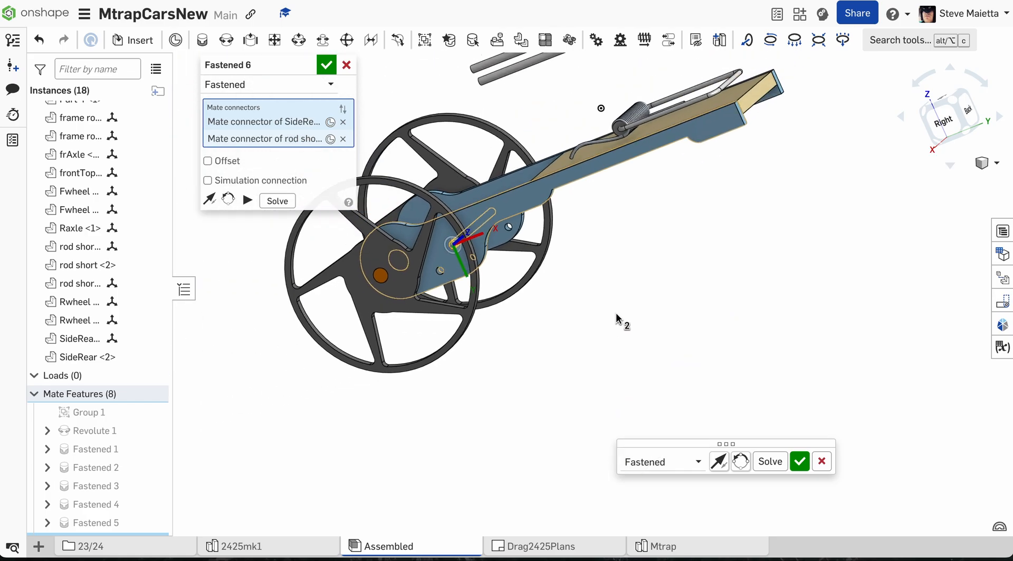
right_click_drag(617, 313, 599, 379)
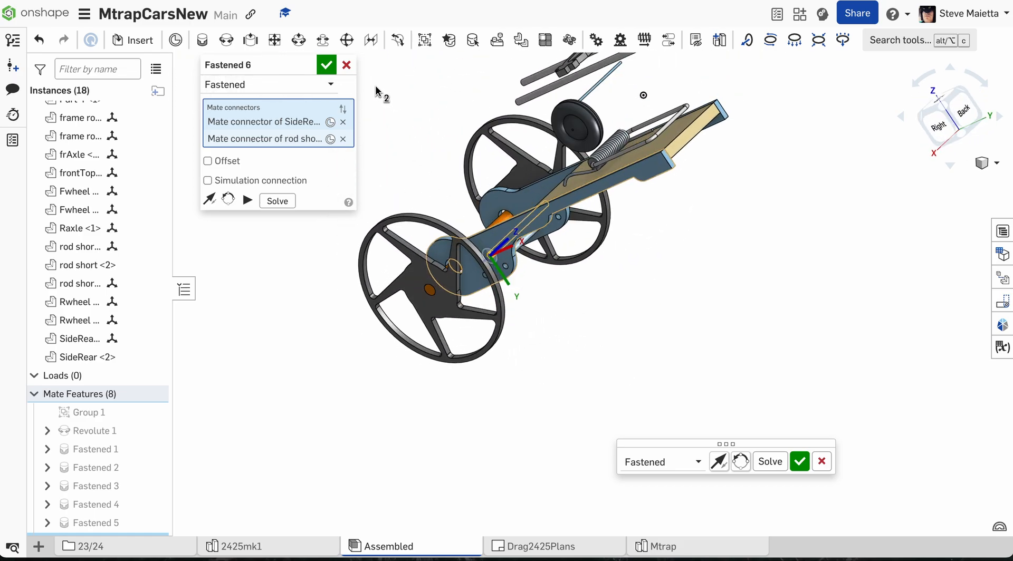
left_click(325, 66)
Delete the Fastened 4 mate between the rear axle and its wheel.
right_click_drag(344, 322, 268, 311)
scroll(268, 317, "down", 3)
left_click_drag(268, 317, 339, 324)
right_click_drag(339, 324, 421, 292)
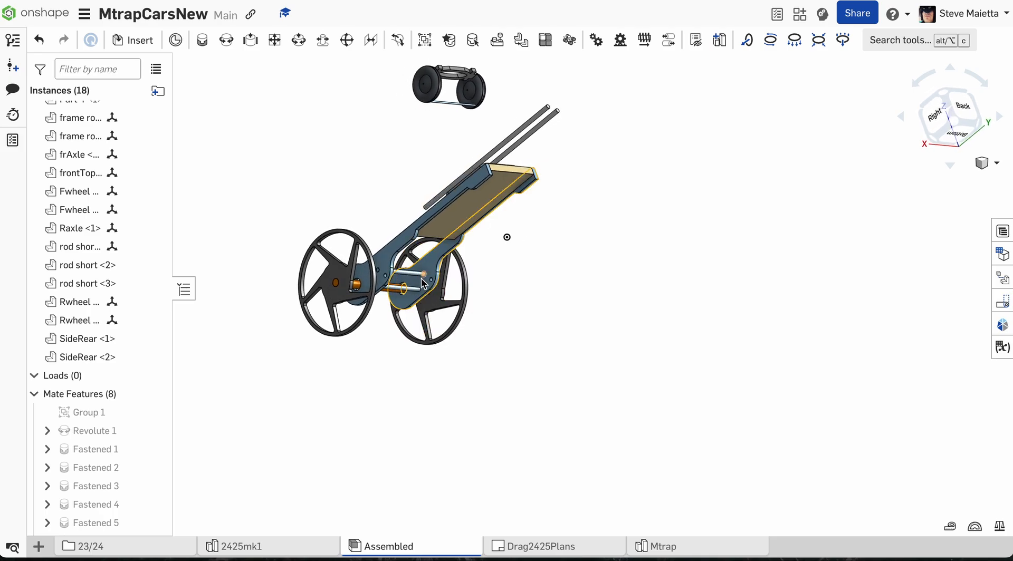
scroll(423, 280, "up", 5)
scroll(49, 483, "down", 1)
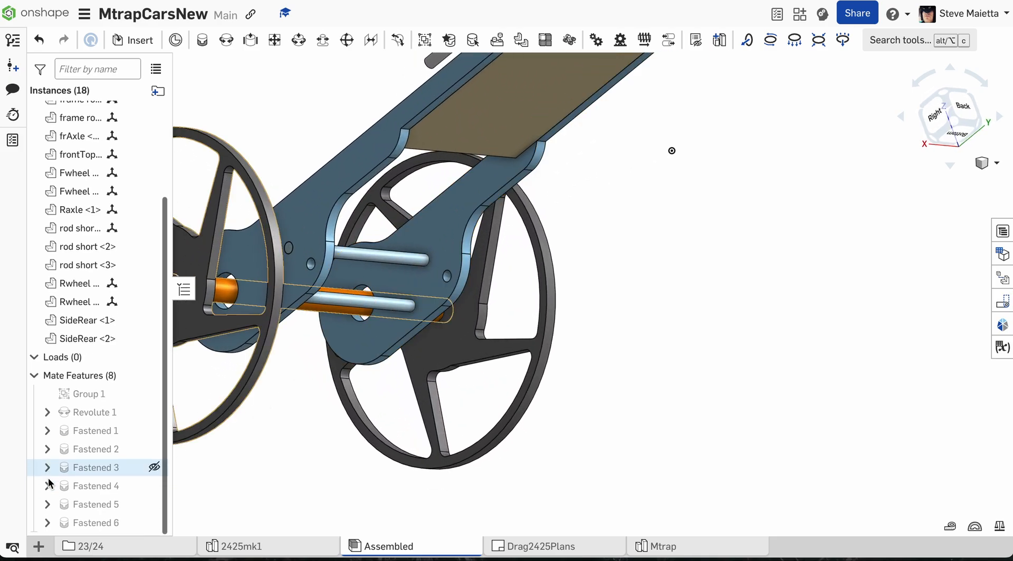
mouse_move(66, 504)
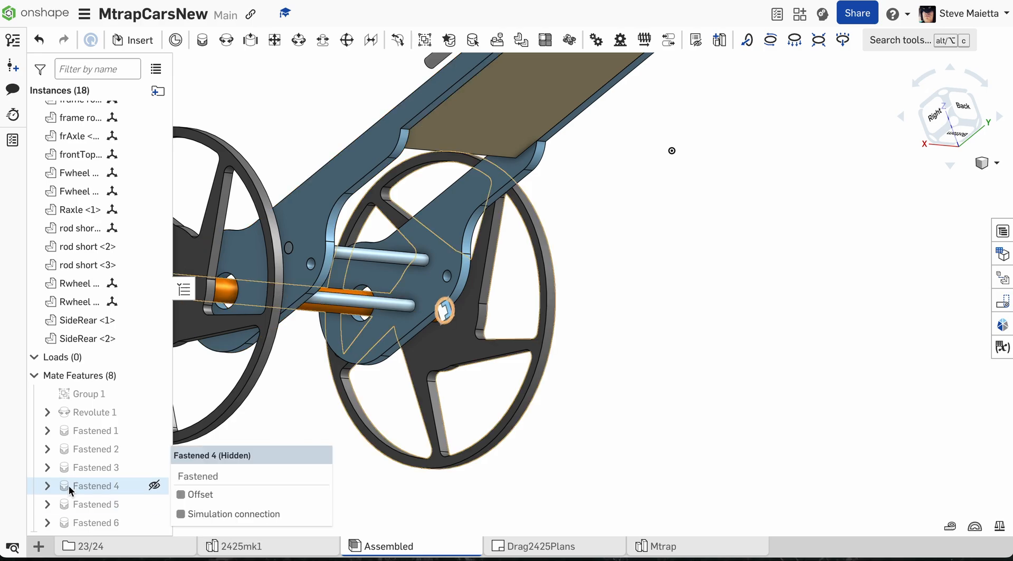
right_click(69, 486)
left_click(102, 470)
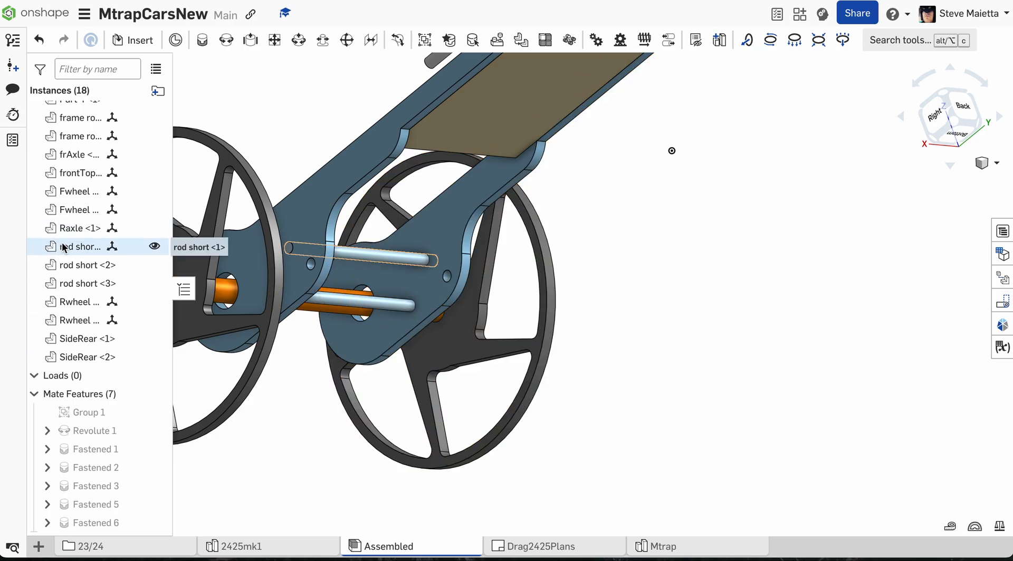
Move the unmated rod short <1> out of the side frames to an empty spot below the rear wheel.
left_click(69, 289)
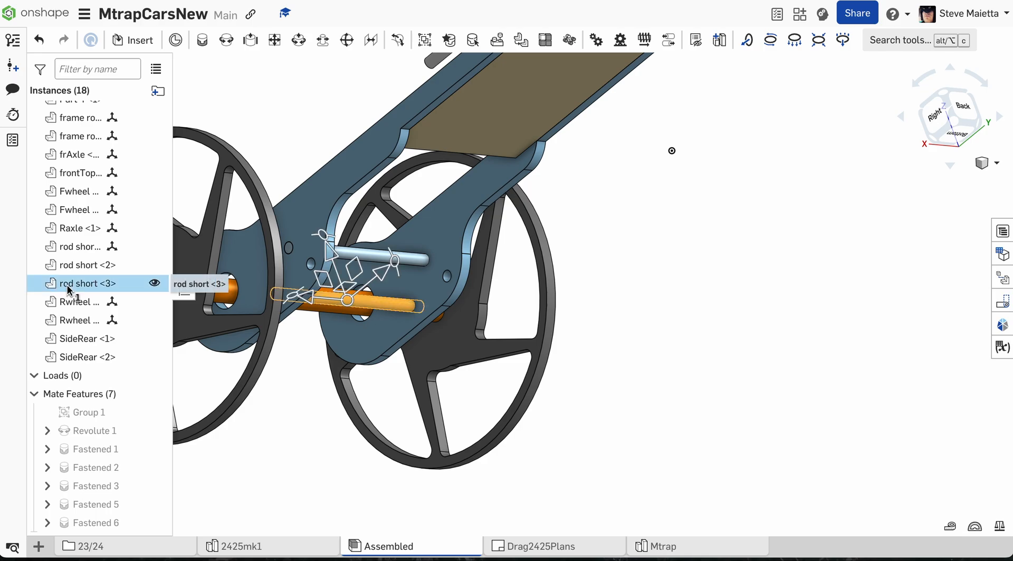
left_click(331, 258)
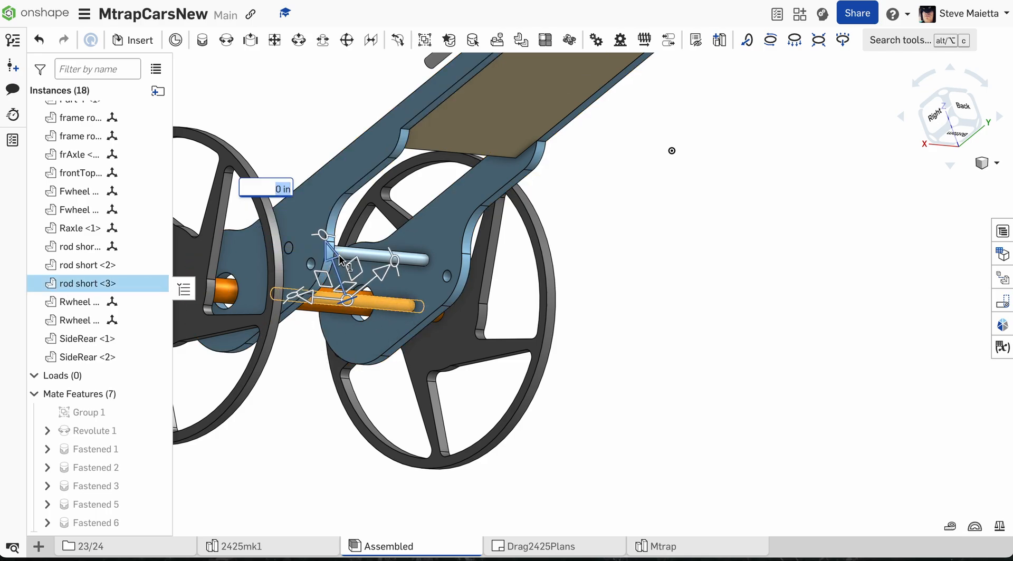
left_click(281, 433)
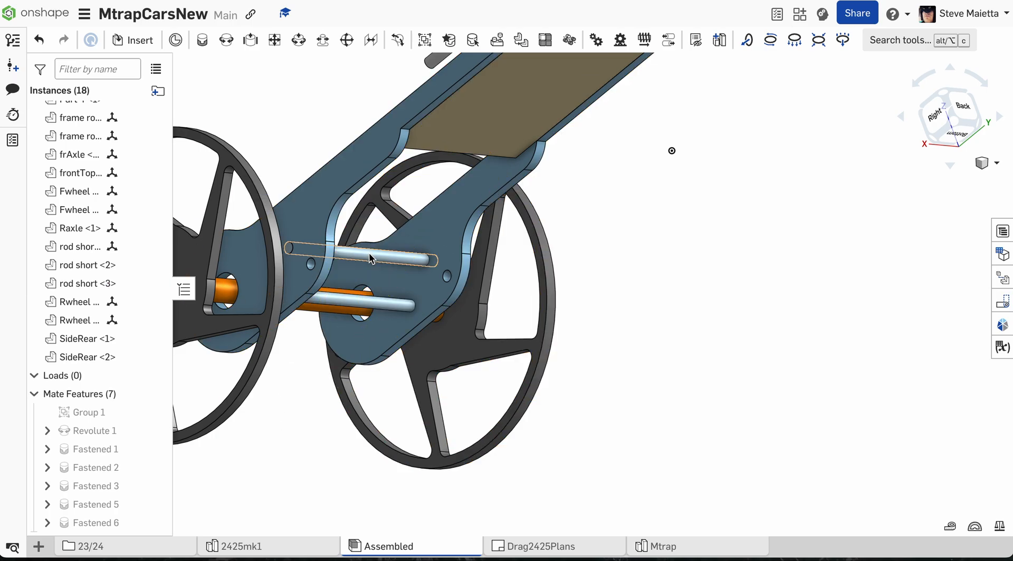
left_click(371, 258)
left_click_drag(352, 210, 496, 421)
left_click(667, 425)
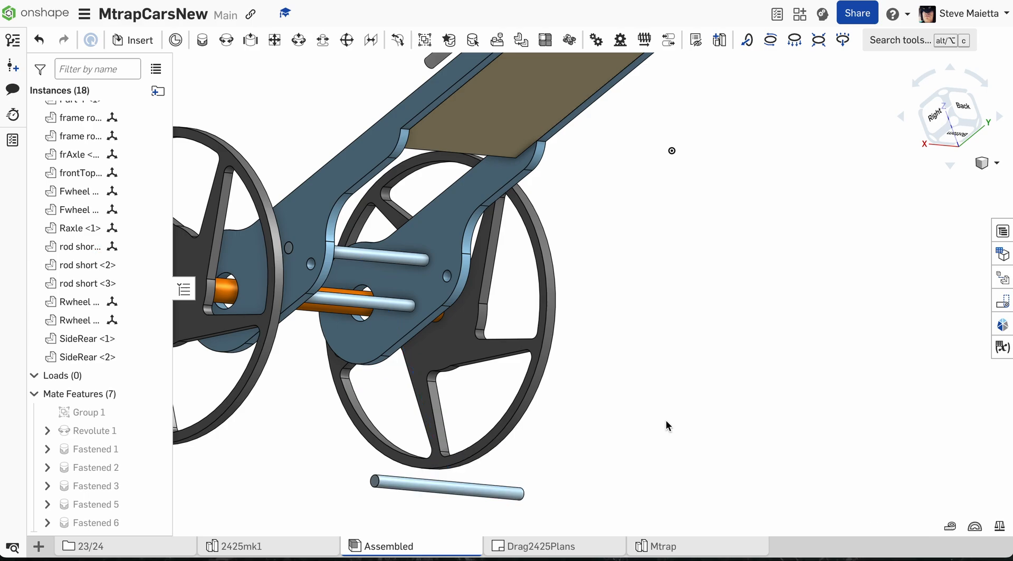
Fasten the end of the loose rod short <1> to the remaining open rod hole of SideRear <2>, and accept the mate.
left_click(202, 40)
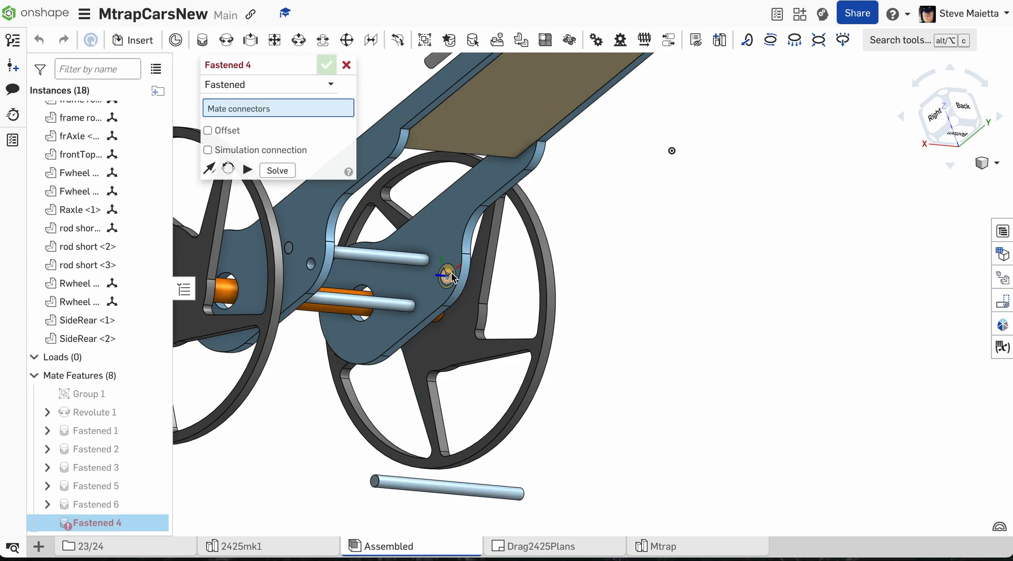
scroll(315, 267, "up", 5)
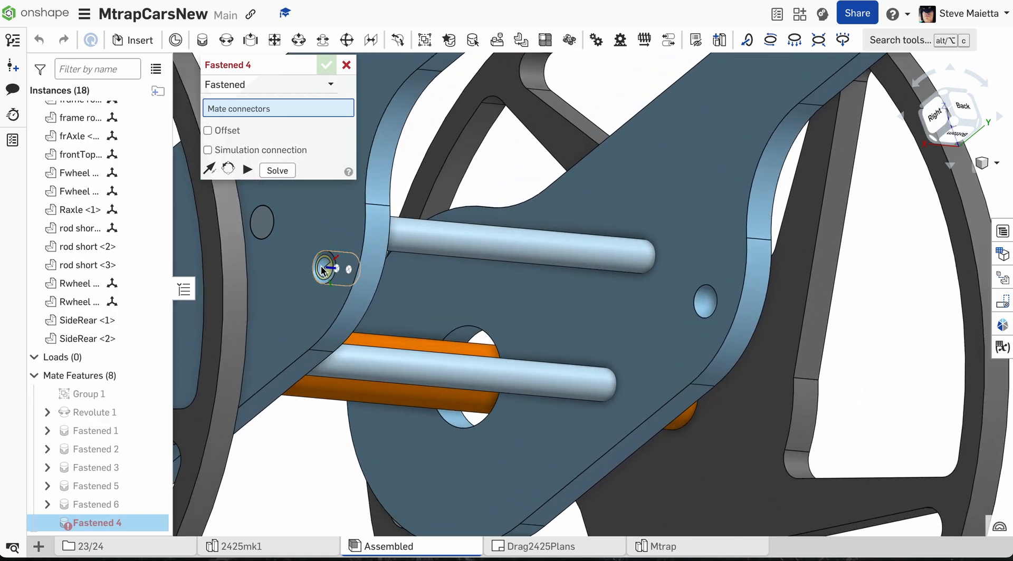
left_click(317, 270)
scroll(315, 275, "down", 5)
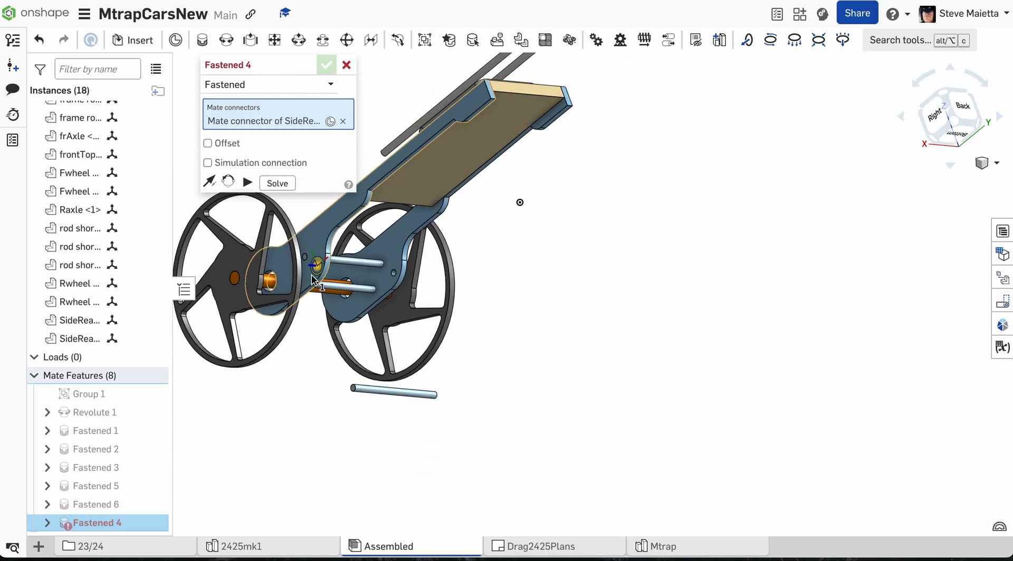
scroll(355, 396, "up", 5)
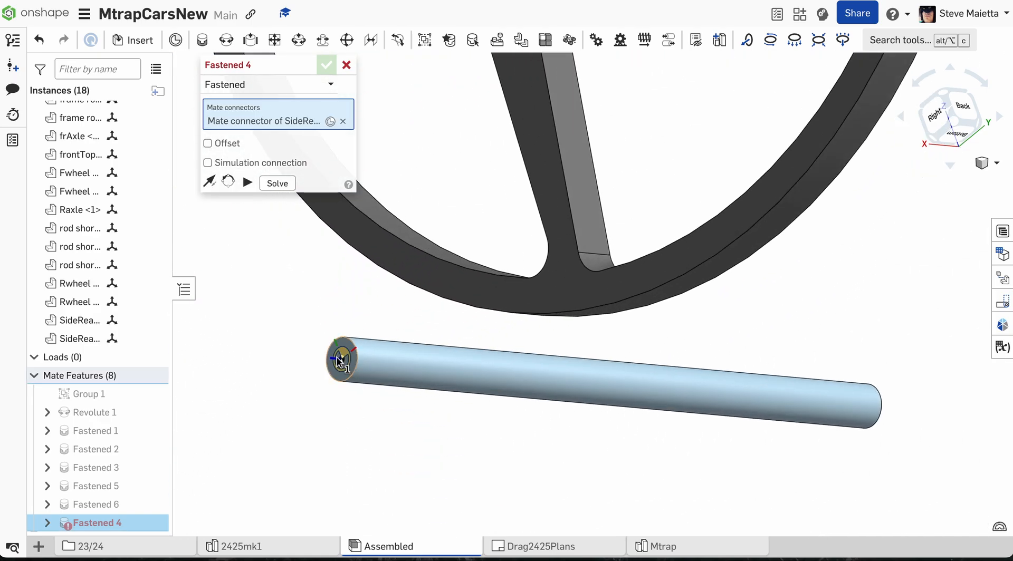
left_click(341, 362)
scroll(340, 359, "down", 5)
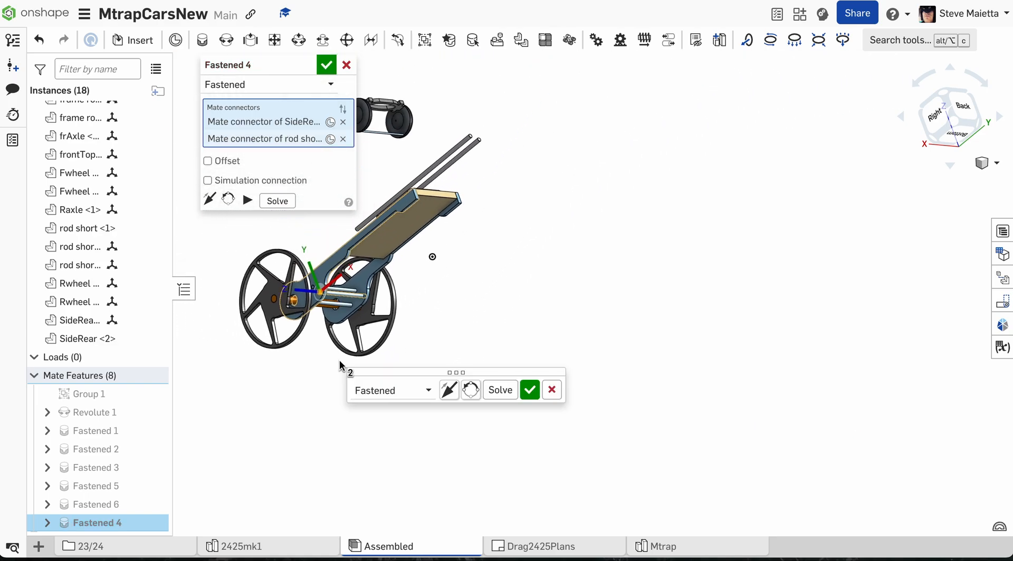
left_click(328, 65)
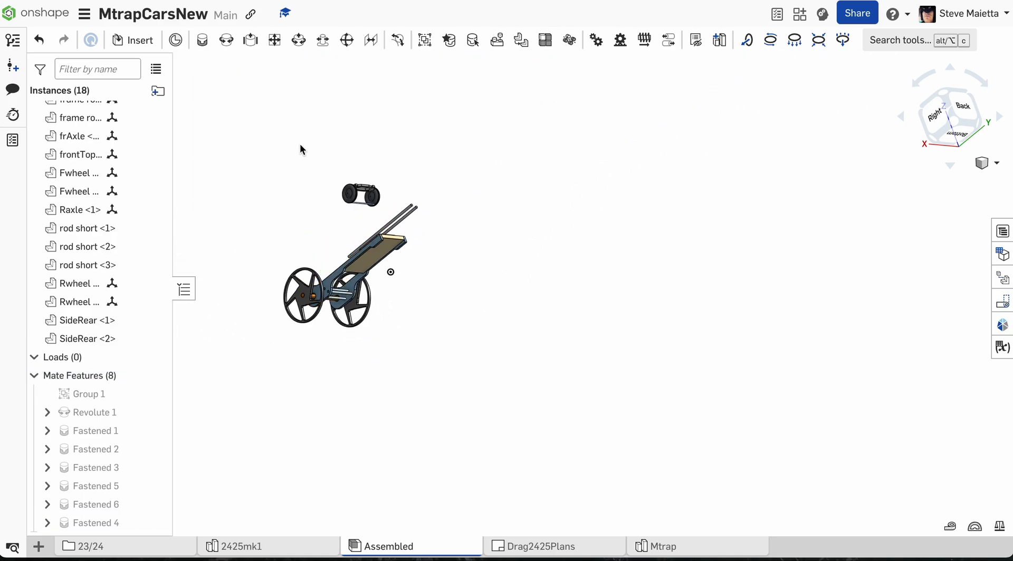
Insert two side Front parts from the current document, one near each end of the frontTop part.
right_click_drag(300, 145, 367, 220)
scroll(441, 251, "up", 5)
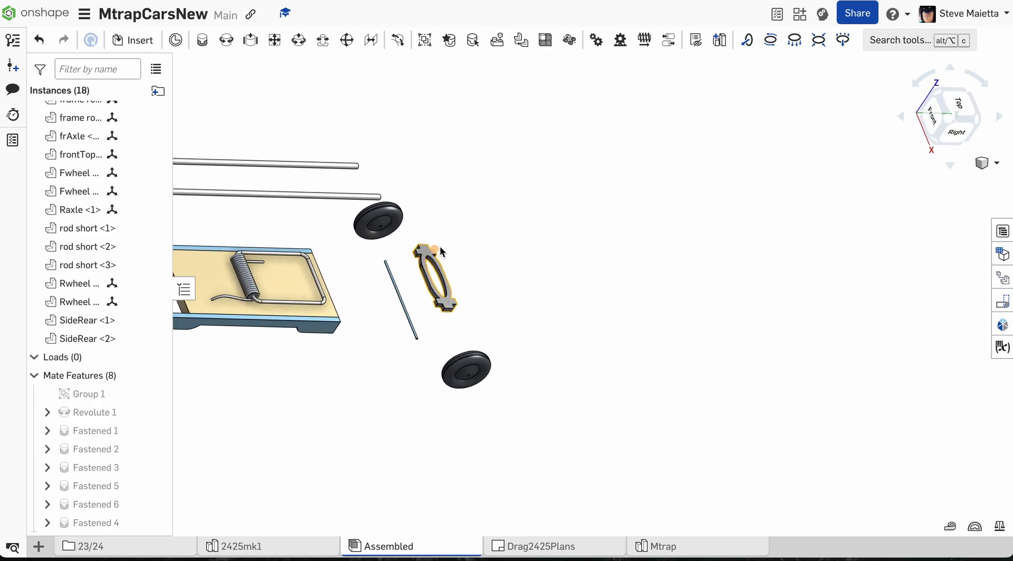
left_click(119, 44)
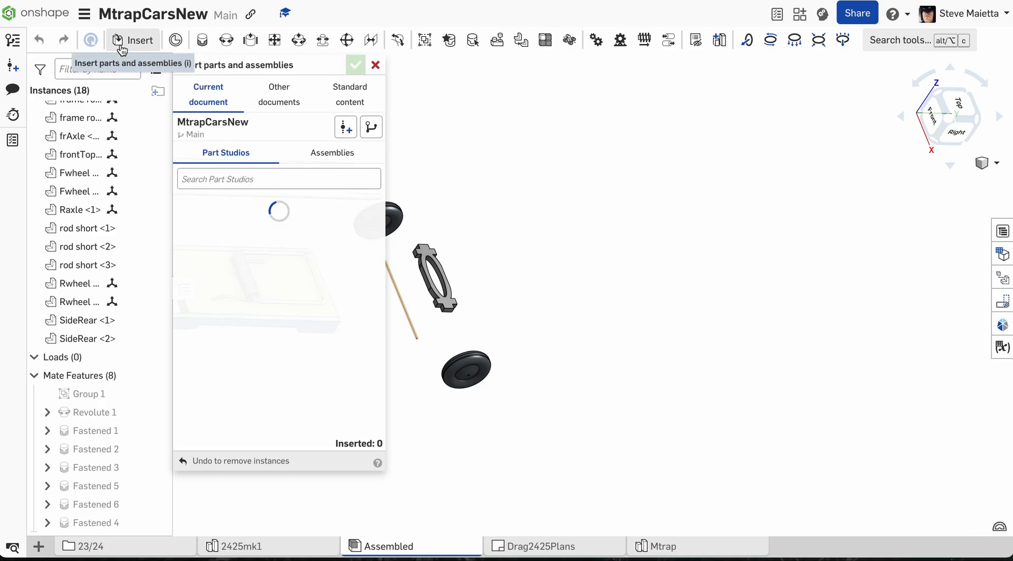
scroll(274, 371, "down", 3)
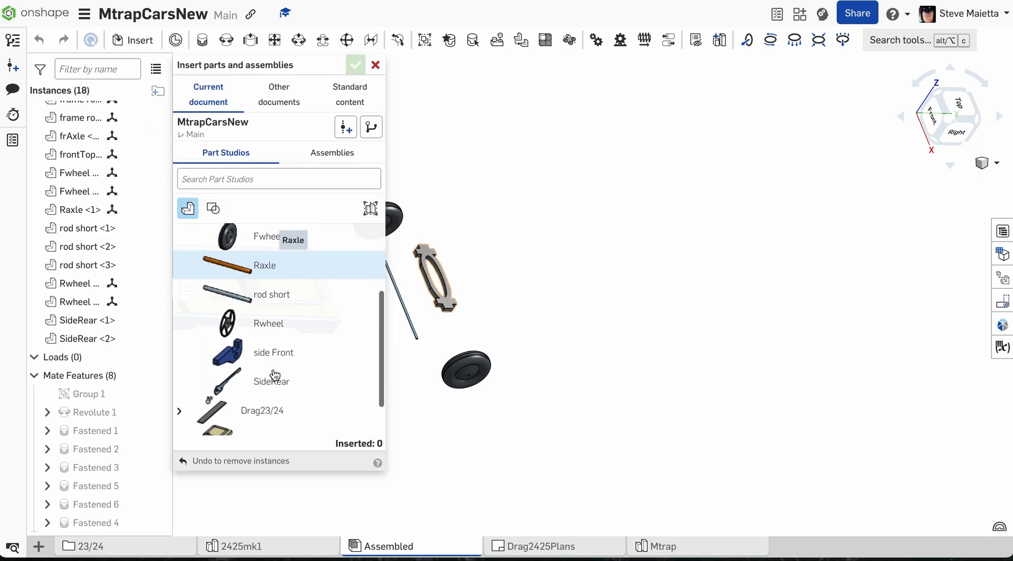
left_click(269, 304)
left_click(494, 320)
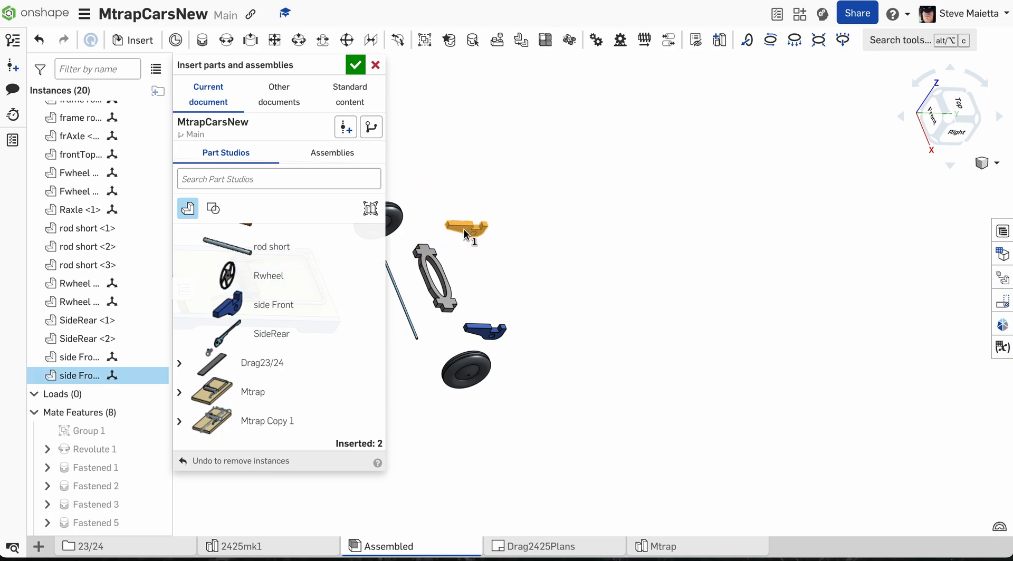
left_click(464, 234)
left_click(355, 65)
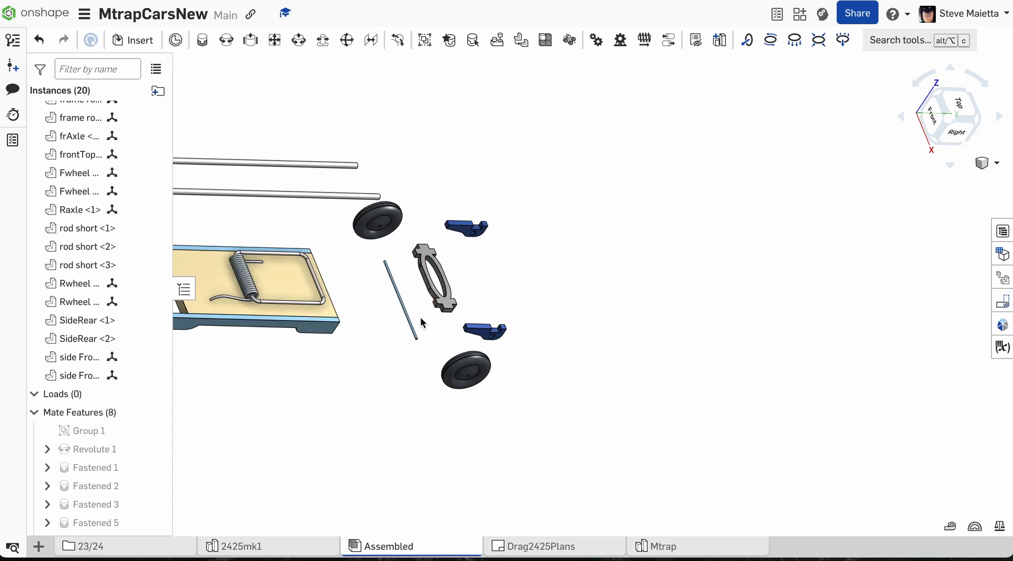
Fasten the lower corner of frontTop's end tab to the inner notch corner of side Front <1>, and accept the mate.
scroll(420, 317, "up", 5)
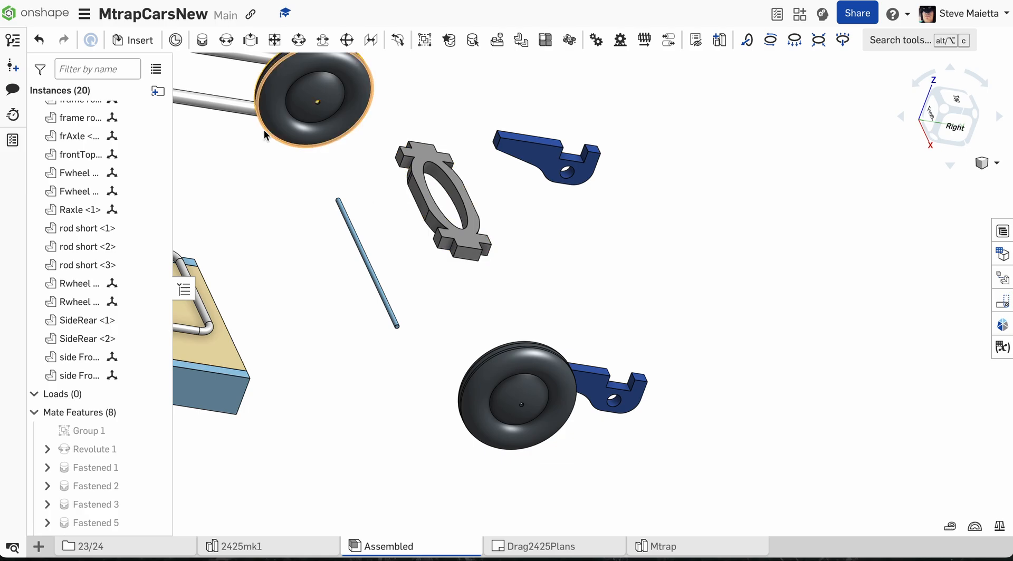
left_click(202, 41)
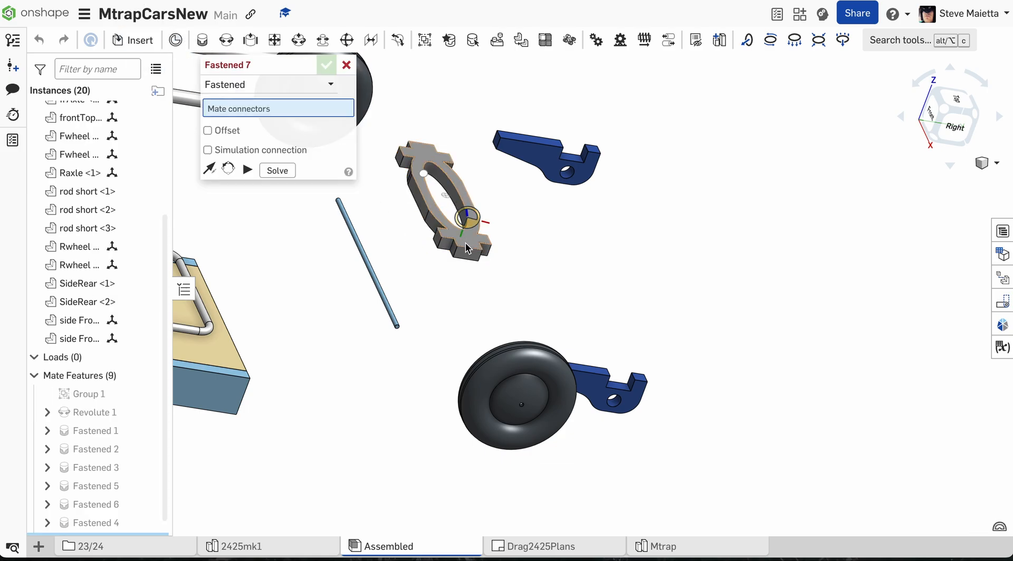
scroll(466, 252, "up", 3)
scroll(466, 252, "up", 6)
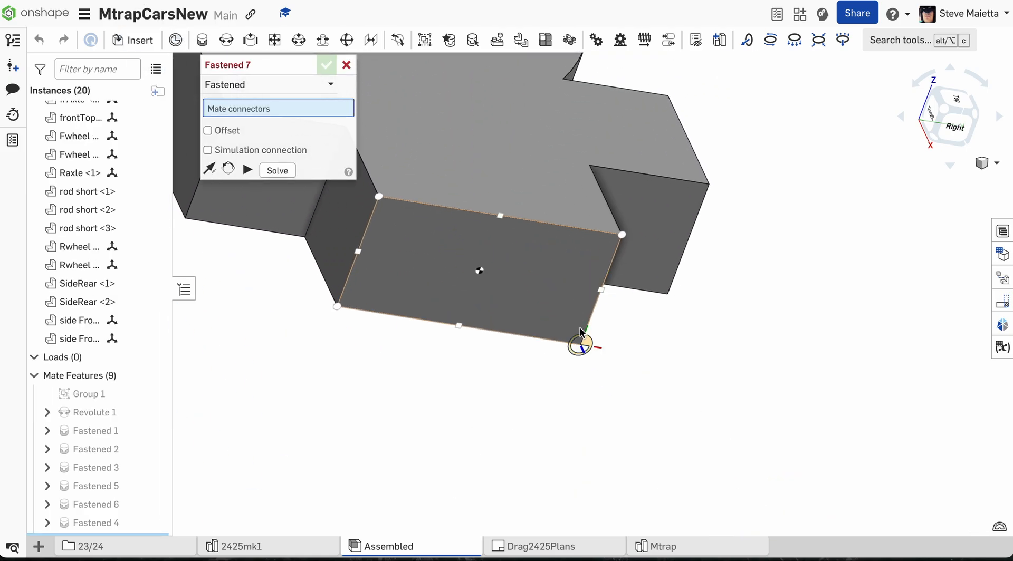
left_click(577, 335)
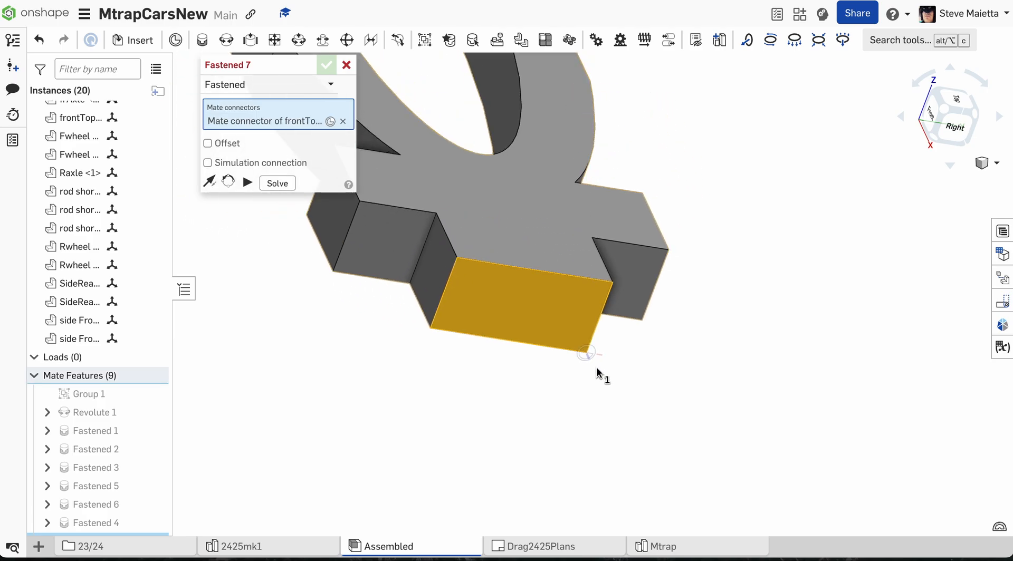
scroll(602, 373, "down", 10)
scroll(705, 471, "up", 8)
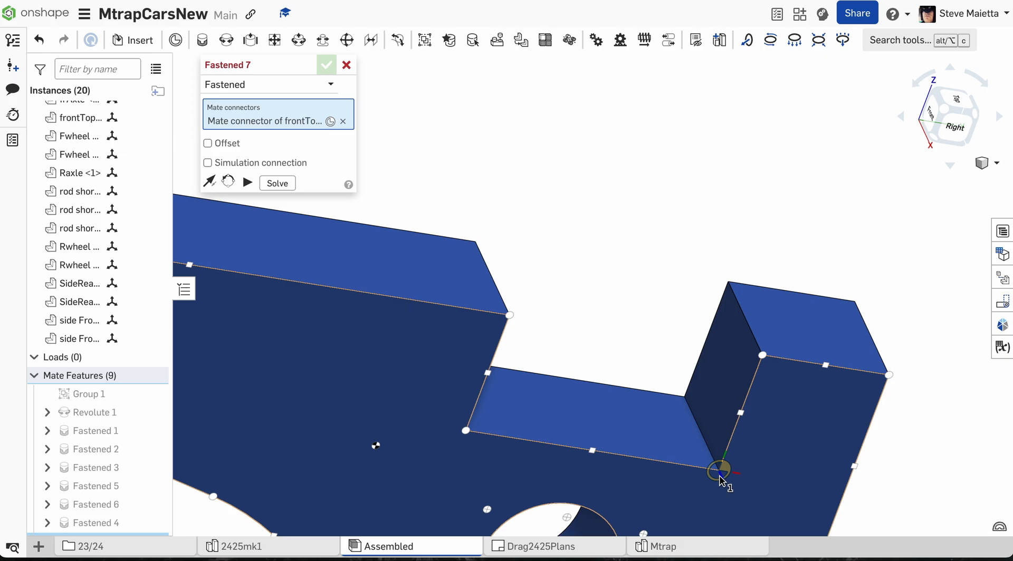
left_click(720, 478)
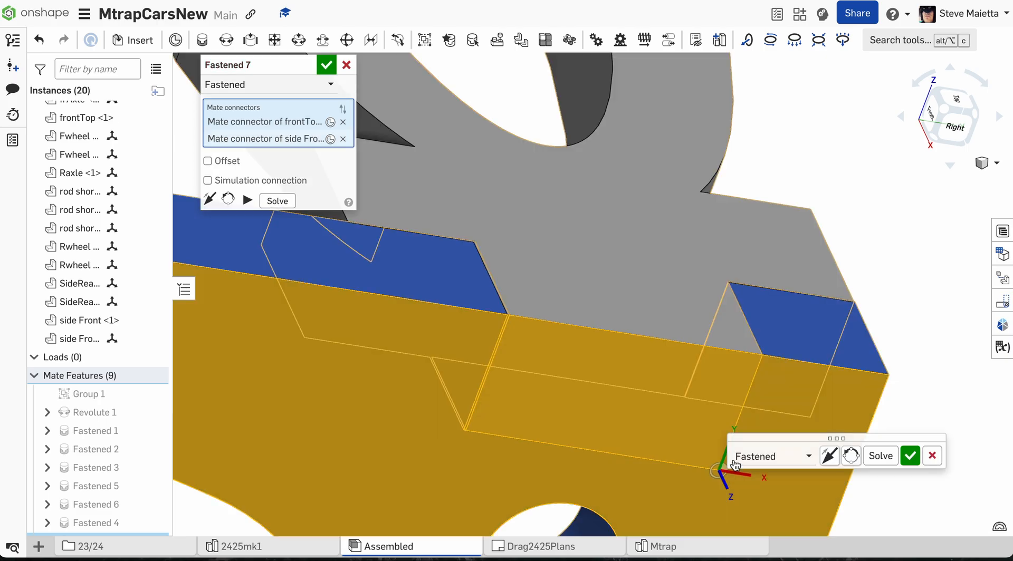
left_click(907, 459)
Fasten the corner of frontTop's opposite end tab to the notch corner of side Front <2>, and accept the mate.
scroll(904, 457, "down", 10)
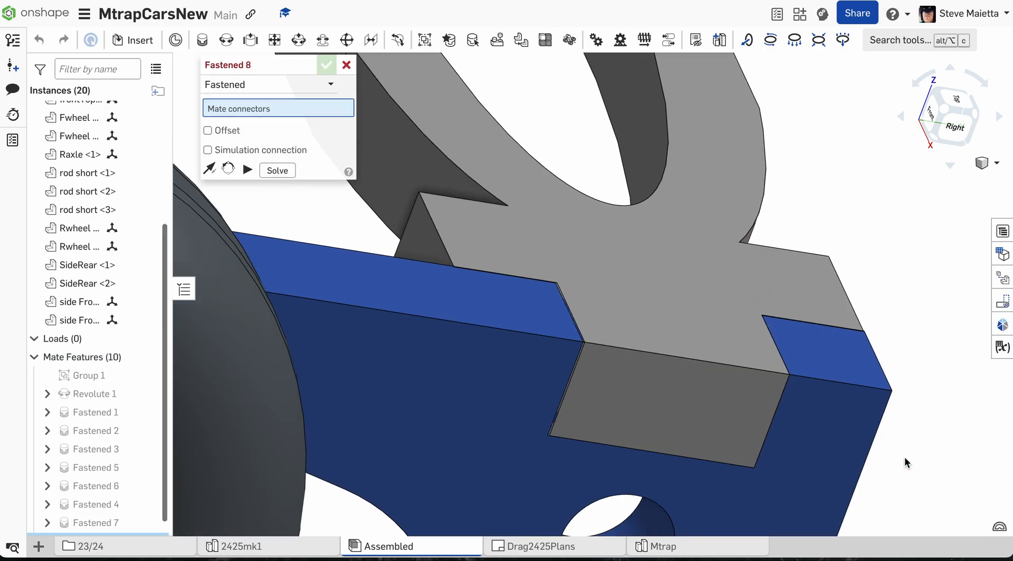
right_click_drag(905, 457, 768, 378)
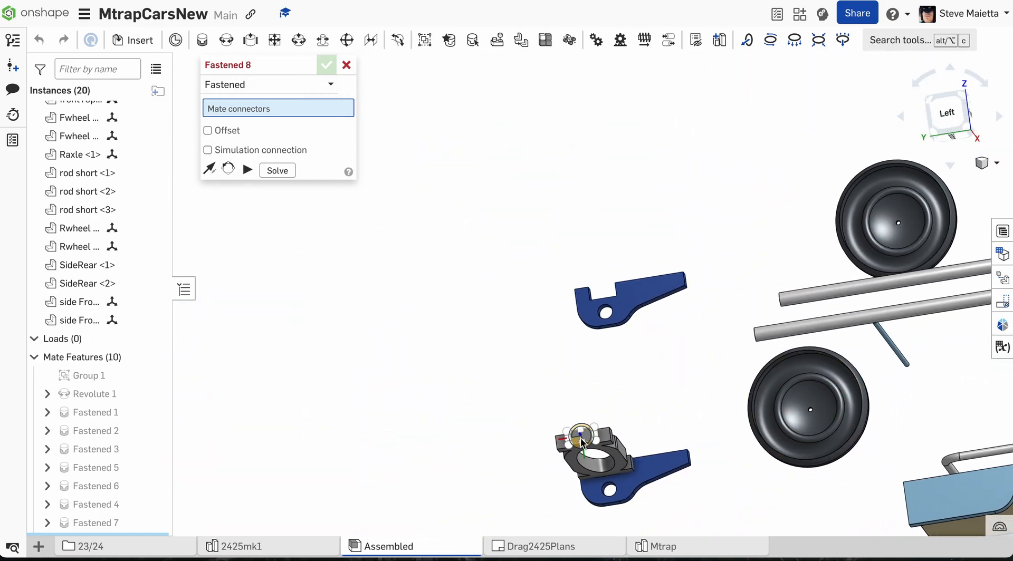
scroll(572, 438, "up", 10)
left_click(511, 466)
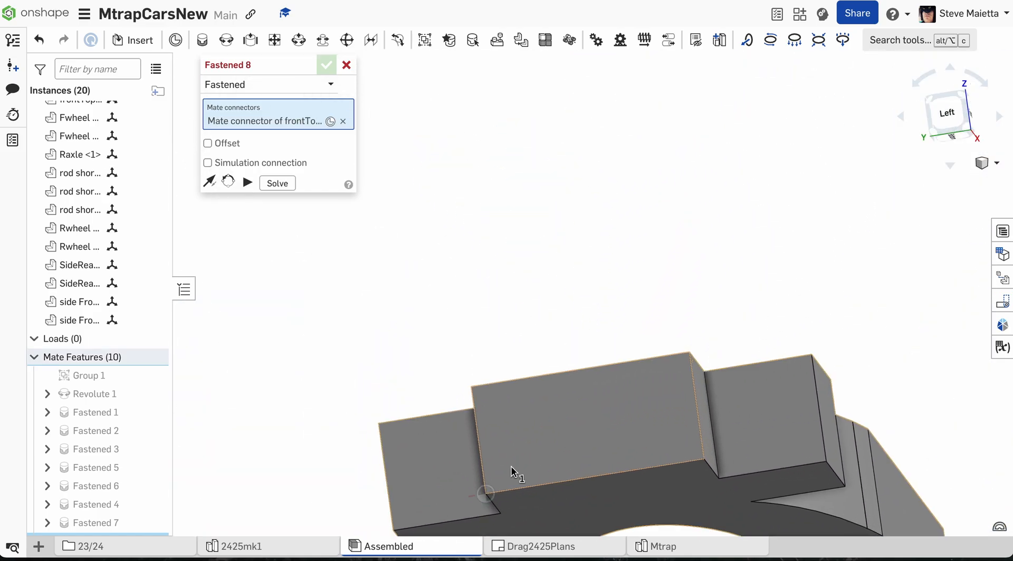
scroll(511, 466, "down", 5)
scroll(594, 116, "up", 8)
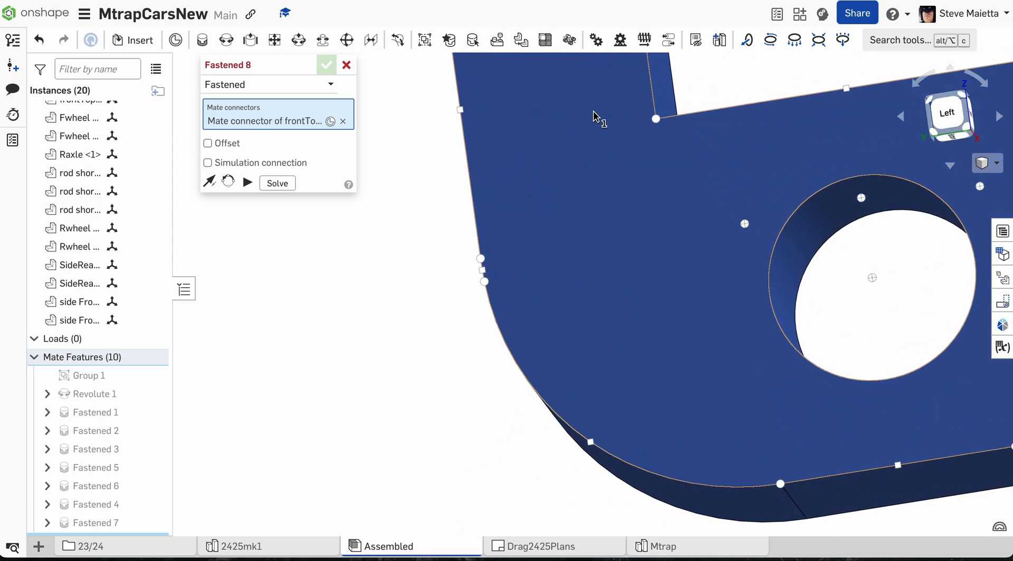
left_click(656, 119)
scroll(464, 111, "down", 6)
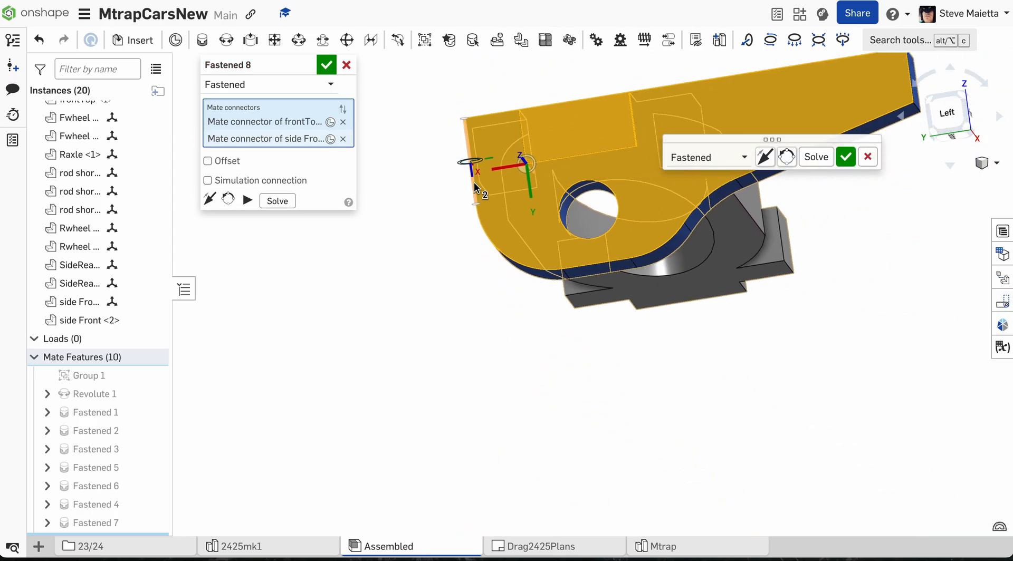
left_click(327, 65)
scroll(363, 195, "down", 3)
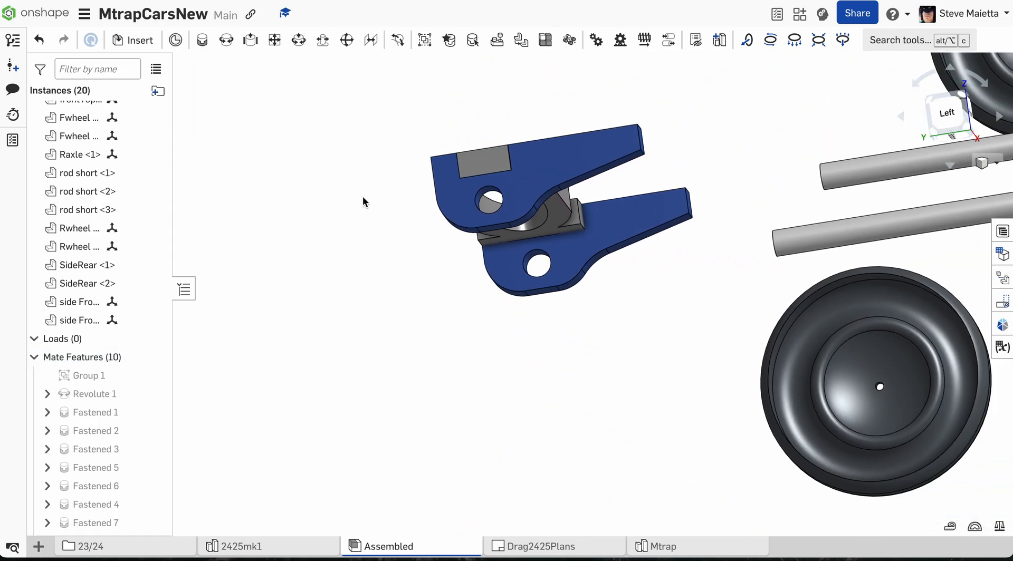
Start a Fastened mate joining a frame rod's front end to the lower edge midpoint of the block beside frontTop's end tab.
scroll(378, 205, "up", 4)
scroll(379, 202, "down", 4)
right_click_drag(379, 202, 385, 223)
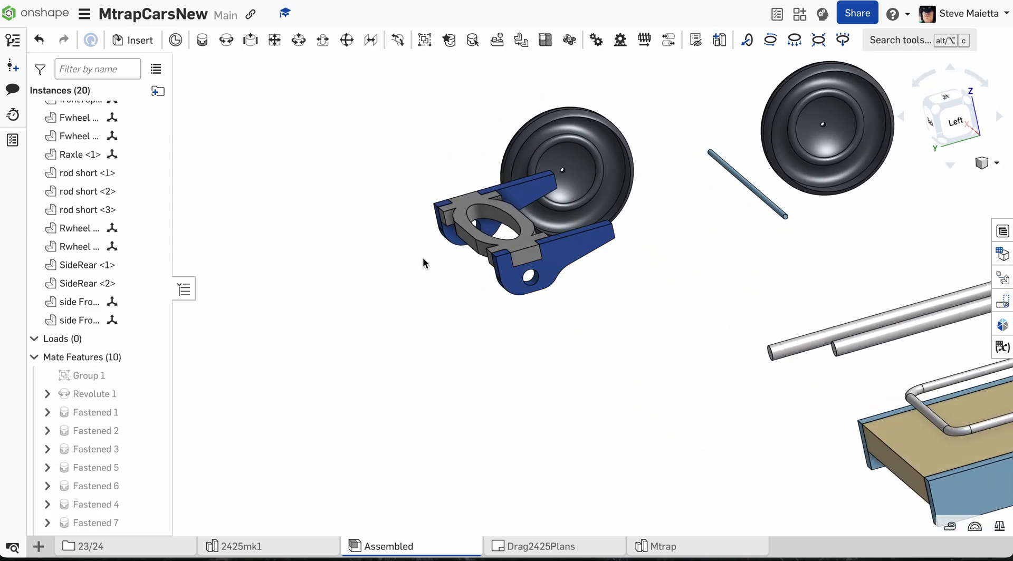
scroll(423, 257, "down", 3)
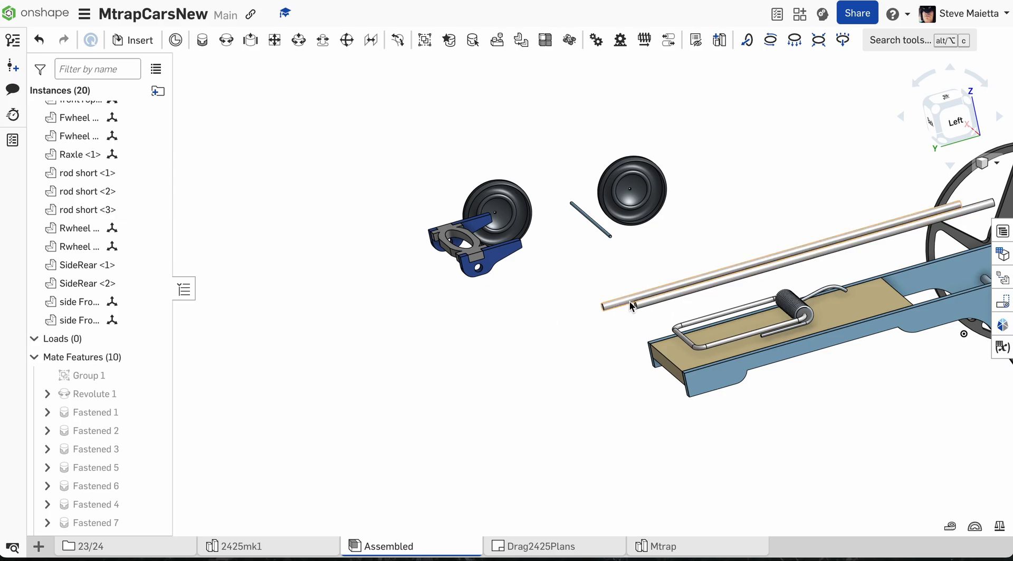
left_click(202, 40)
right_click_drag(351, 323, 376, 317)
scroll(691, 289, "up", 8)
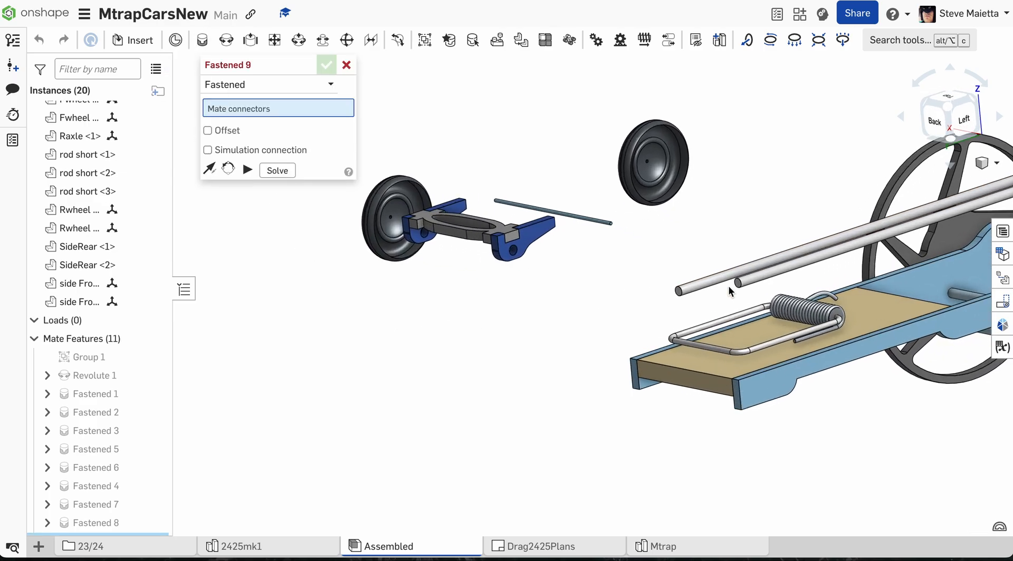
left_click(780, 273)
scroll(777, 273, "down", 5)
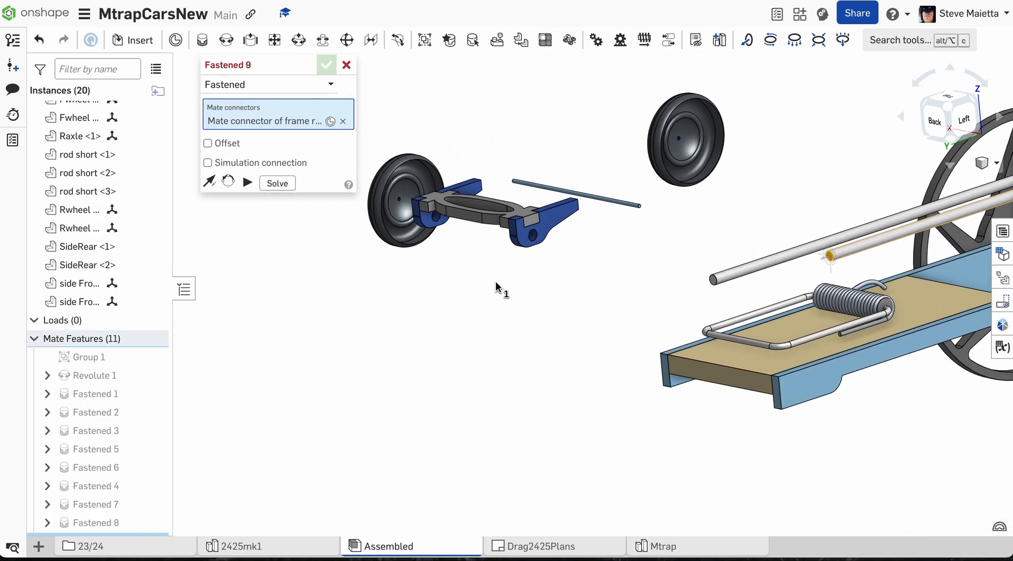
right_click_drag(495, 280, 544, 279)
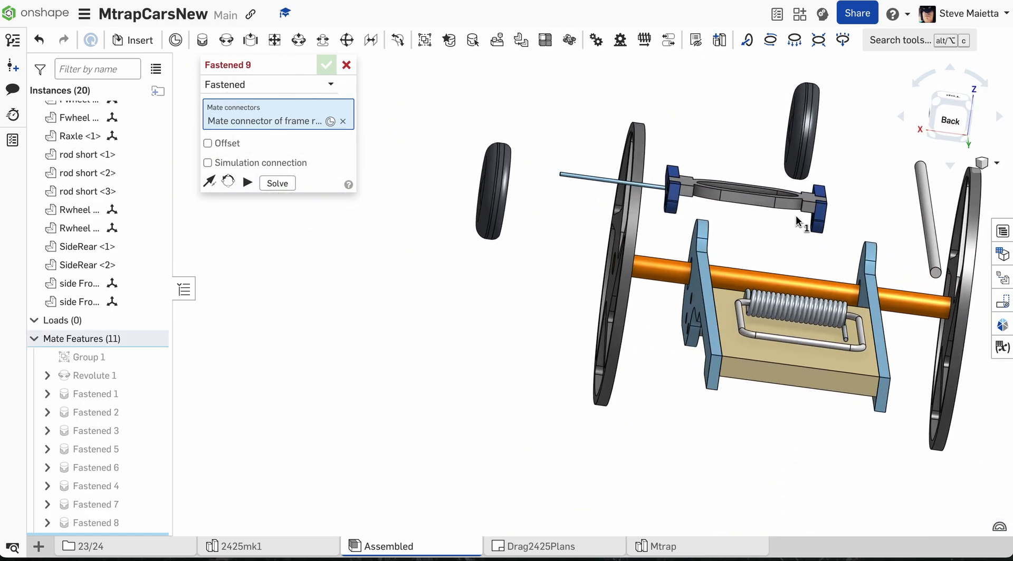
scroll(813, 216, "up", 6)
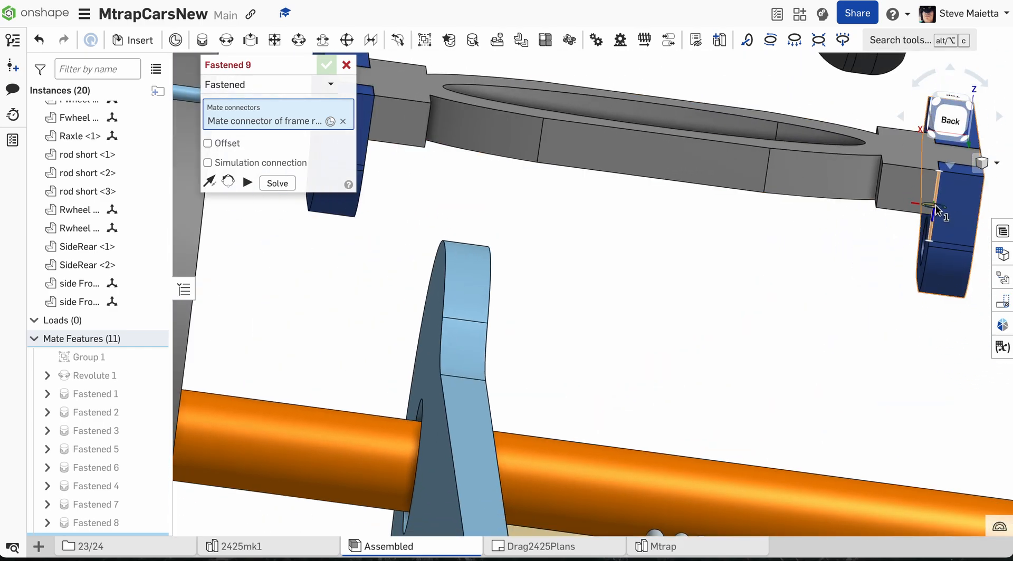
scroll(933, 214, "up", 3)
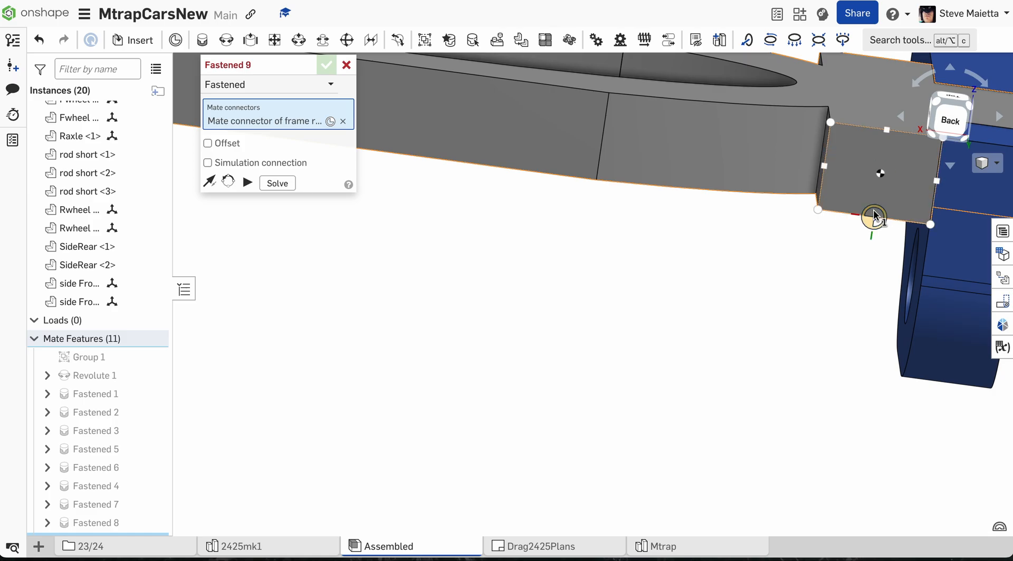
left_click(874, 215)
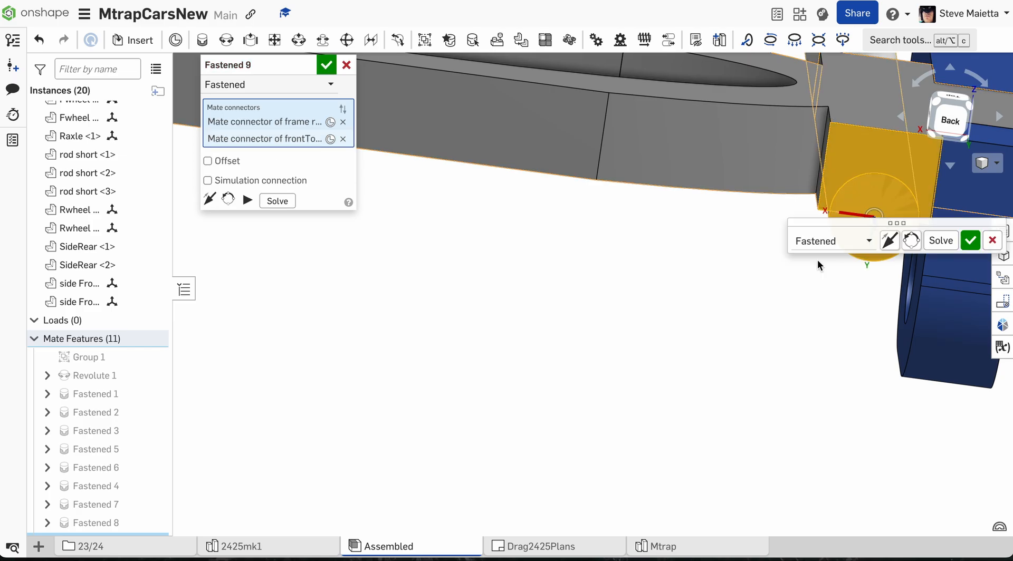
Enable the offset for the open frame rod mate and set its Y offset to 0.063 in.
mouse_move(750, 313)
right_mouse_down()
mouse_move(755, 298)
mouse_move(763, 314)
right_mouse_up()
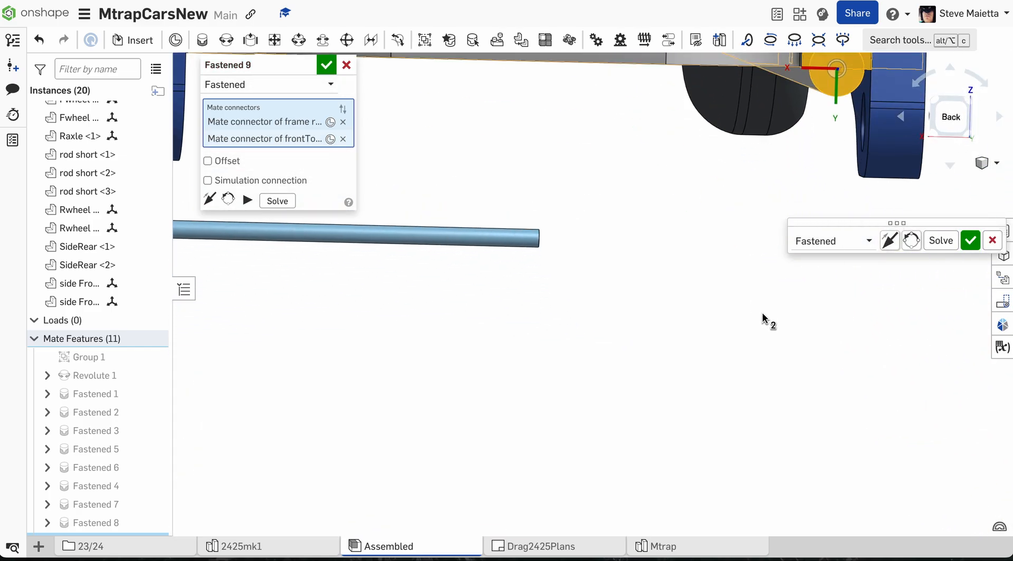
scroll(762, 314, "down", 3)
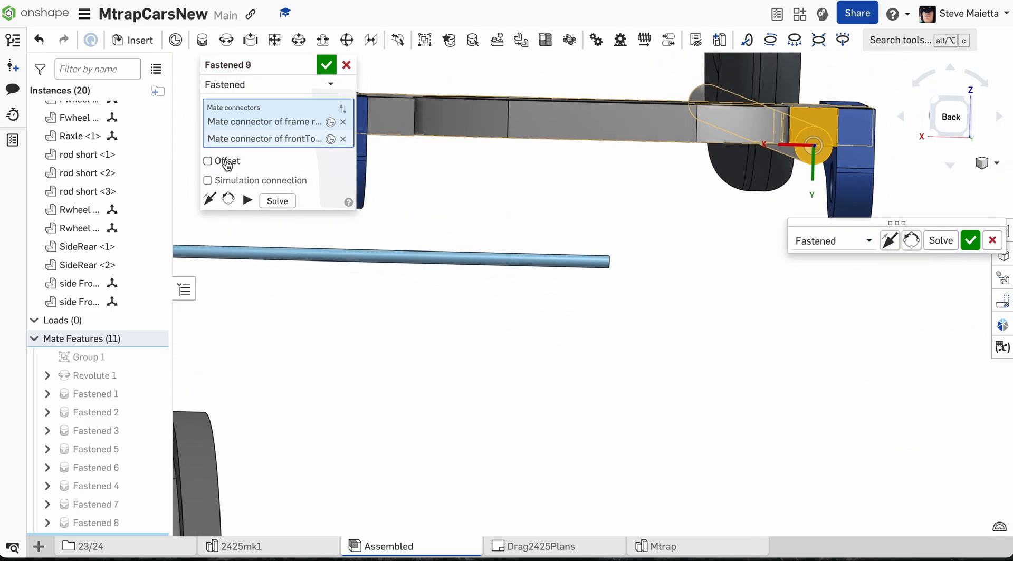
left_click(207, 161)
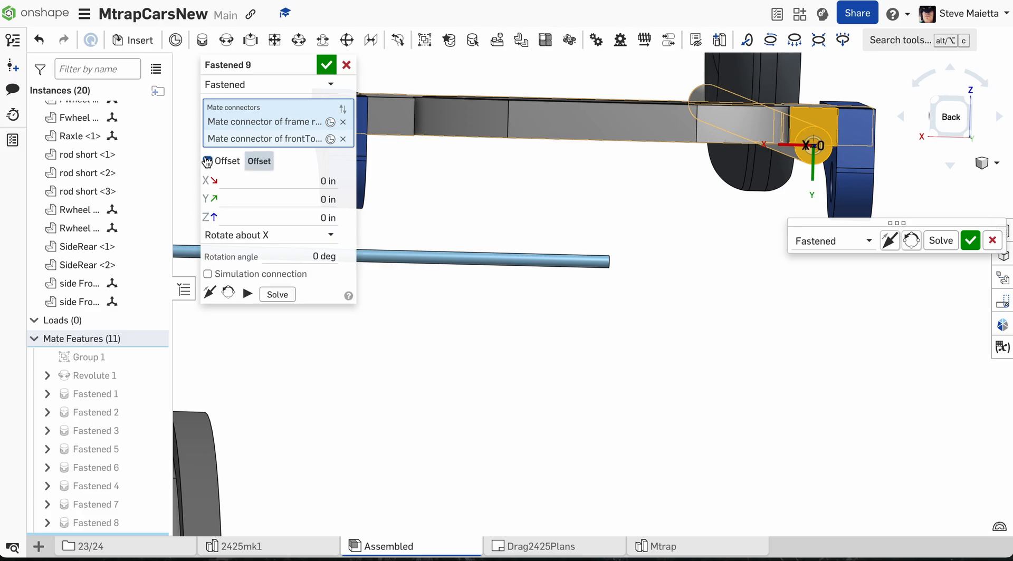
left_click(309, 199)
type("0.1")
key("Return")
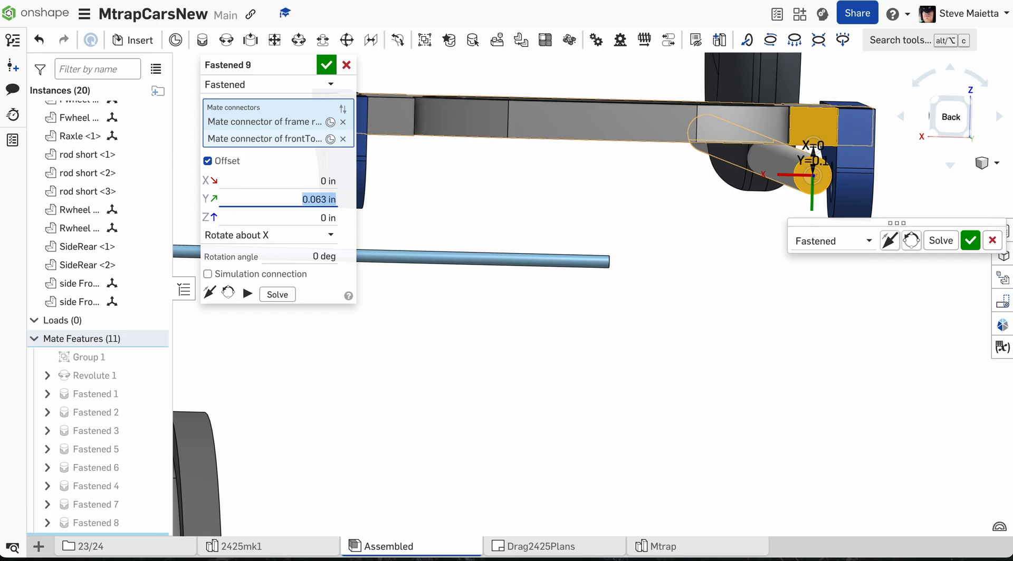
Accept the open frame rod mate and move the loose frame rod beside the unsupported end of frontTop.
left_click(324, 65)
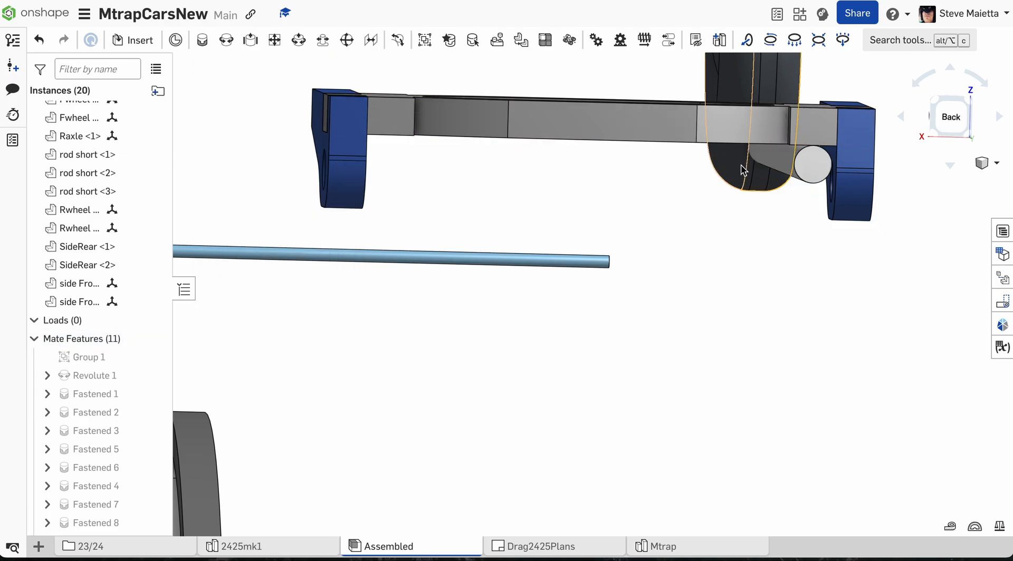
right_click_drag(778, 229, 781, 225)
scroll(781, 225, "down", 4)
scroll(781, 224, "down", 5)
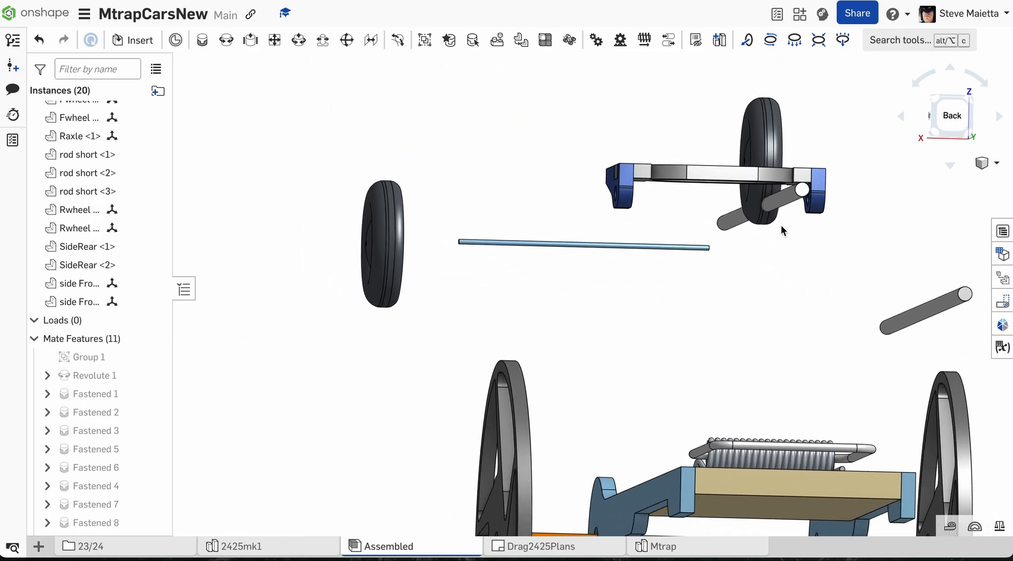
left_click_drag(654, 248, 534, 181)
Start a Fastened mate joining the second frame rod's front end to the lower edge midpoint of frontTop's other end block.
left_click(201, 39)
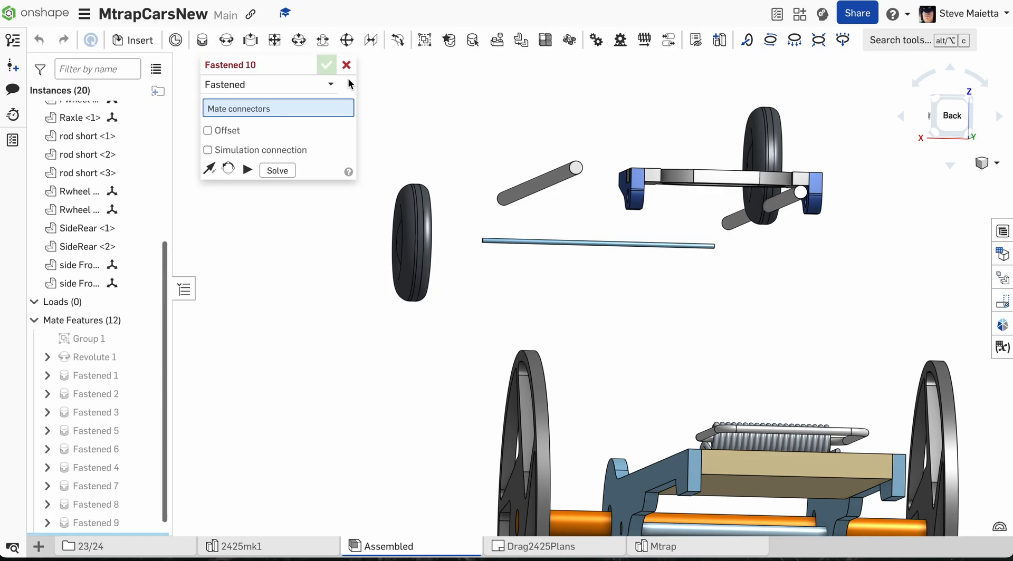
left_click(576, 168)
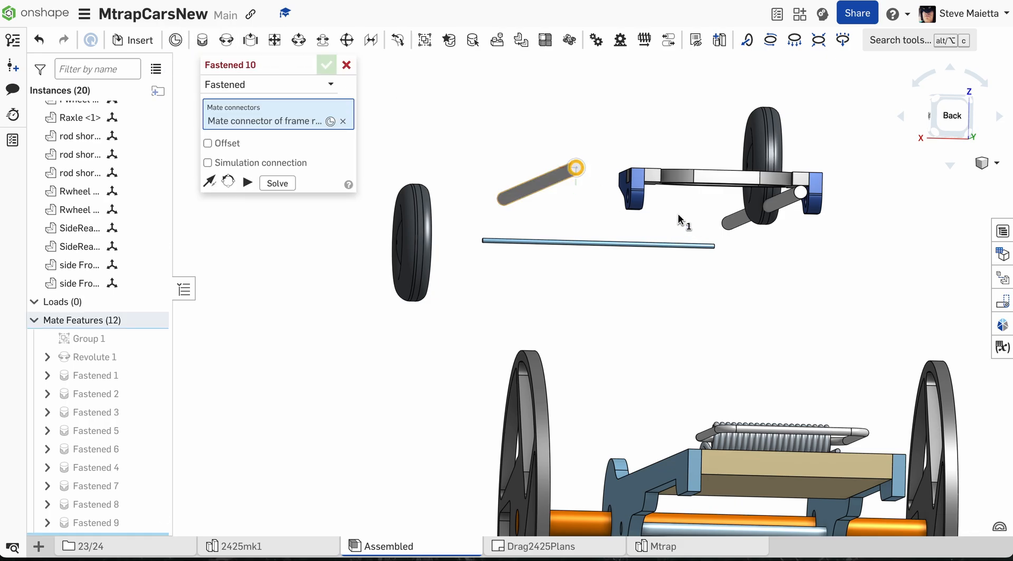
right_click_drag(679, 219, 600, 188)
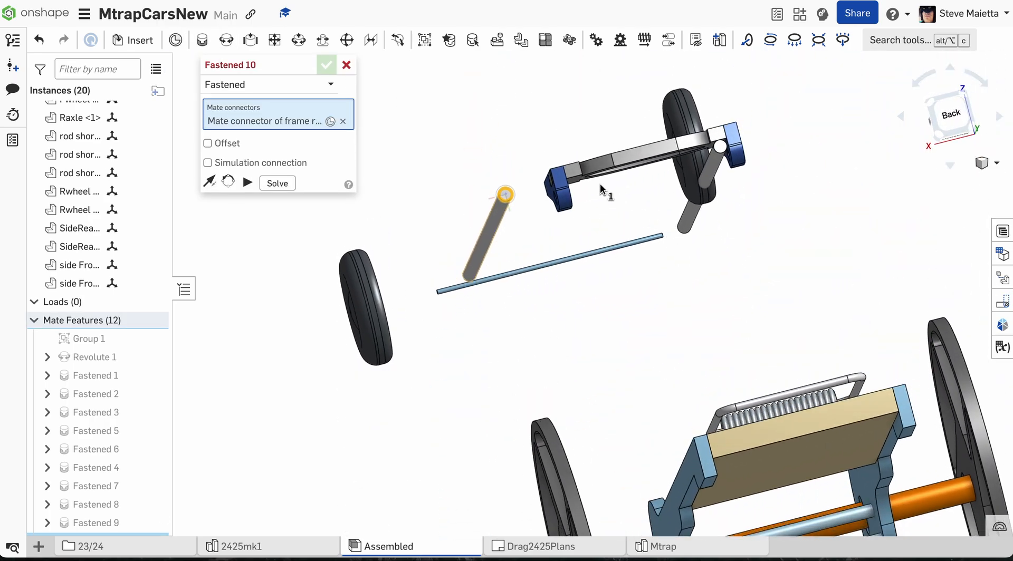
scroll(586, 188, "up", 10)
left_click(565, 214)
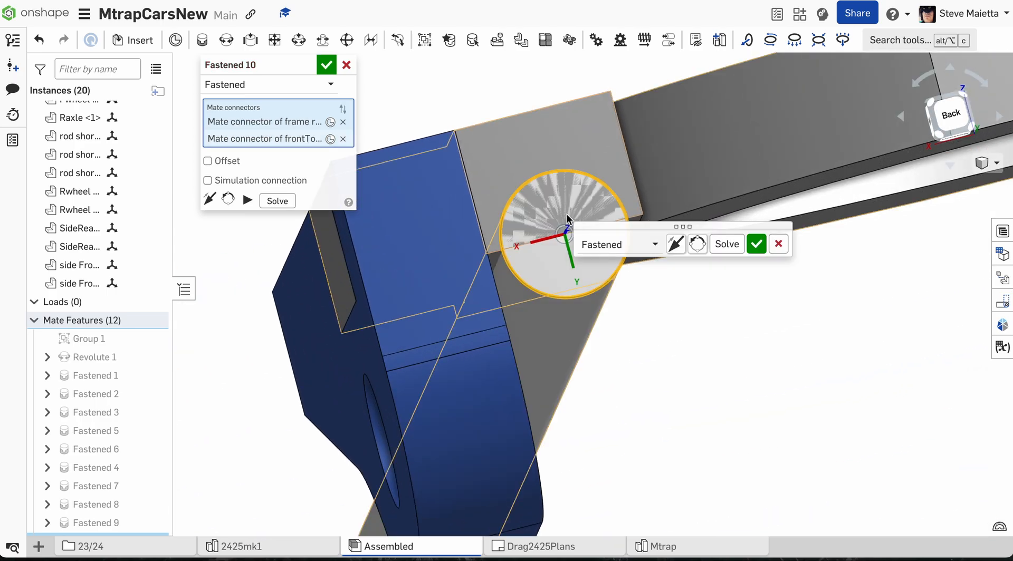
Enable the offset for the second frame rod's mate, set its Y offset to 0.063 in, and accept the mate.
left_click(208, 162)
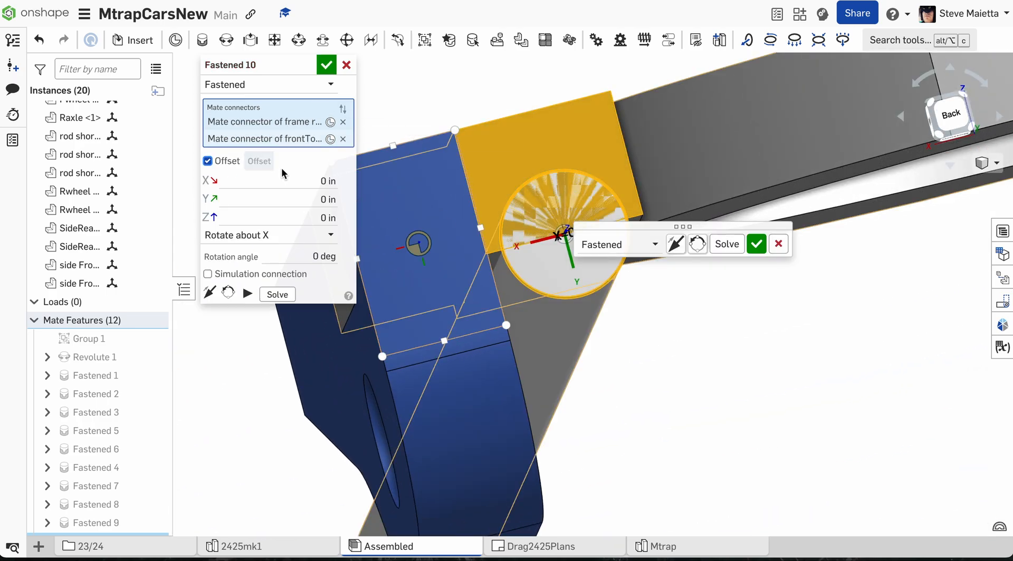
left_click(279, 200)
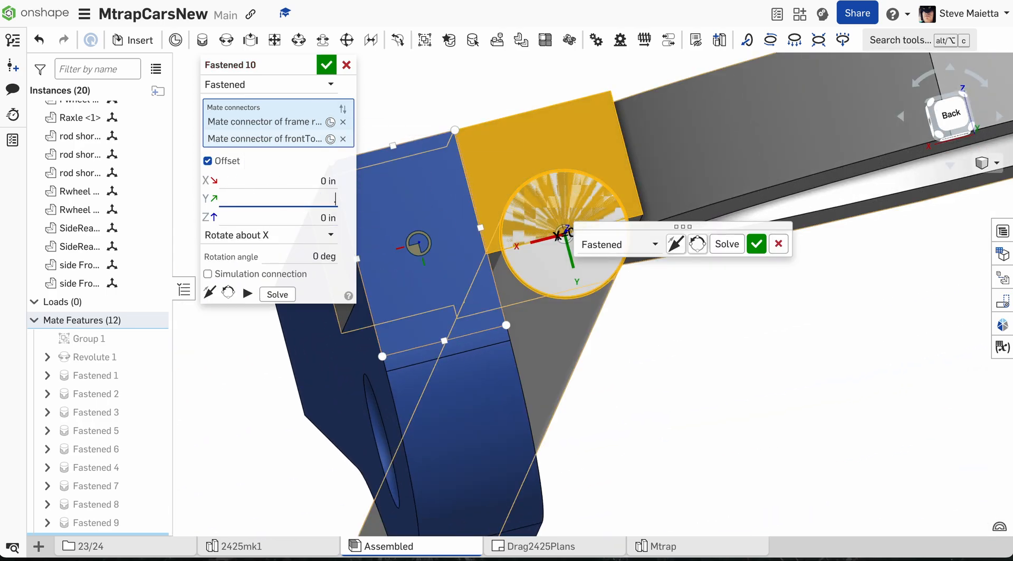
type(".063")
key("Return")
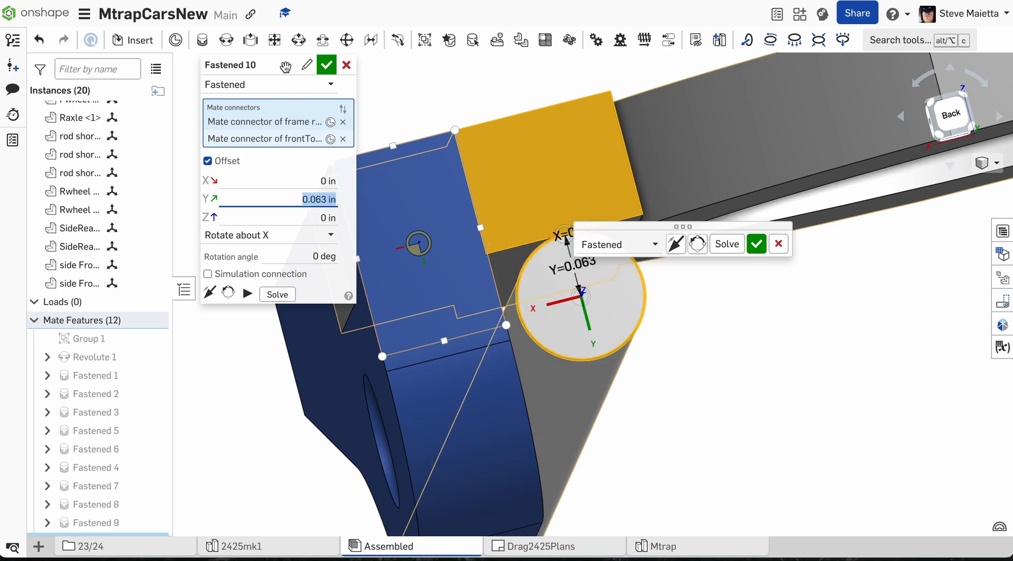
left_click(328, 65)
Move the front subassembly with its two frame rods to a clear spot ahead of and below the mousetrap base.
scroll(341, 112, "down", 5)
right_click_drag(341, 112, 360, 127)
scroll(347, 121, "down", 8)
scroll(375, 142, "down", 5)
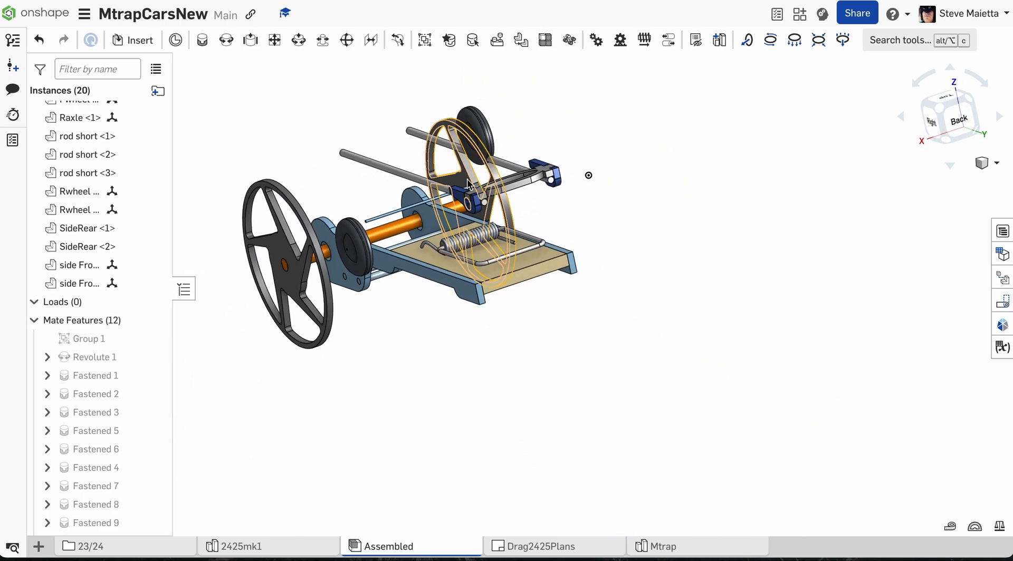
left_click_drag(468, 185, 650, 366)
right_click_drag(688, 281, 689, 275)
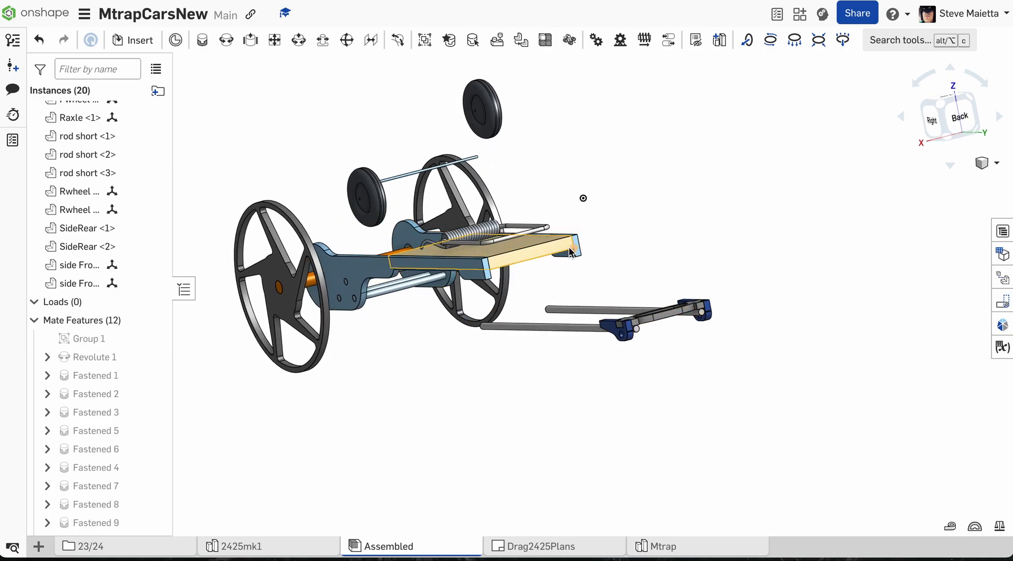
Start a Fastened mate joining a frame rod's free rear end to the lower corner of the mousetrap base's front face.
left_click(202, 40)
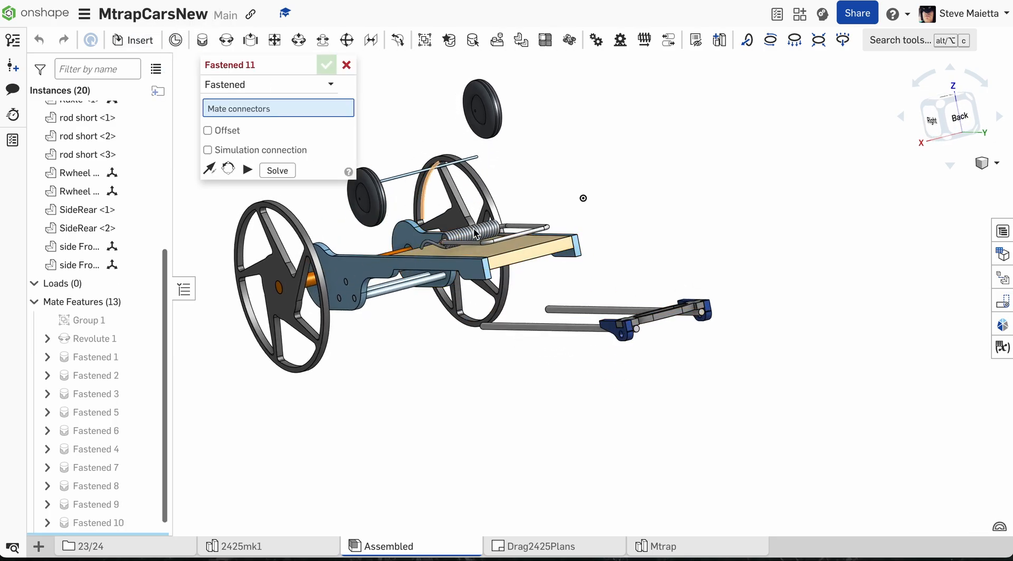
right_click_drag(564, 276, 649, 271)
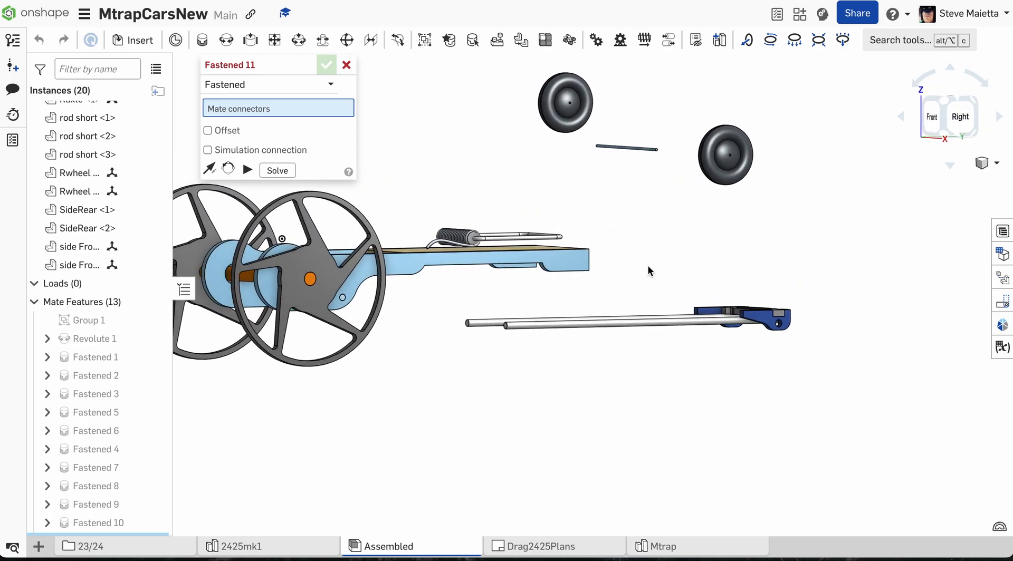
right_click_drag(442, 334, 502, 327)
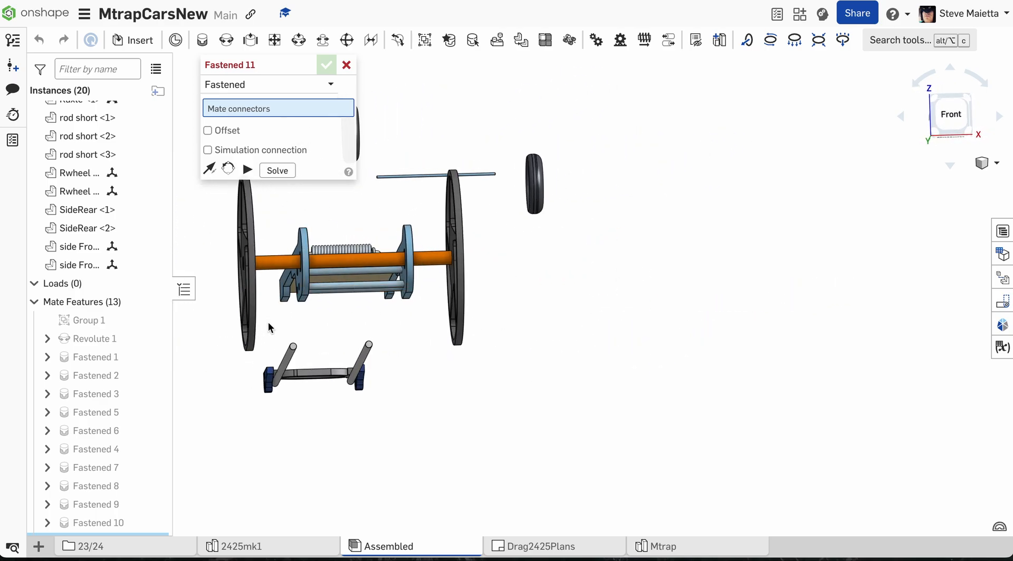
scroll(267, 331, "up", 10)
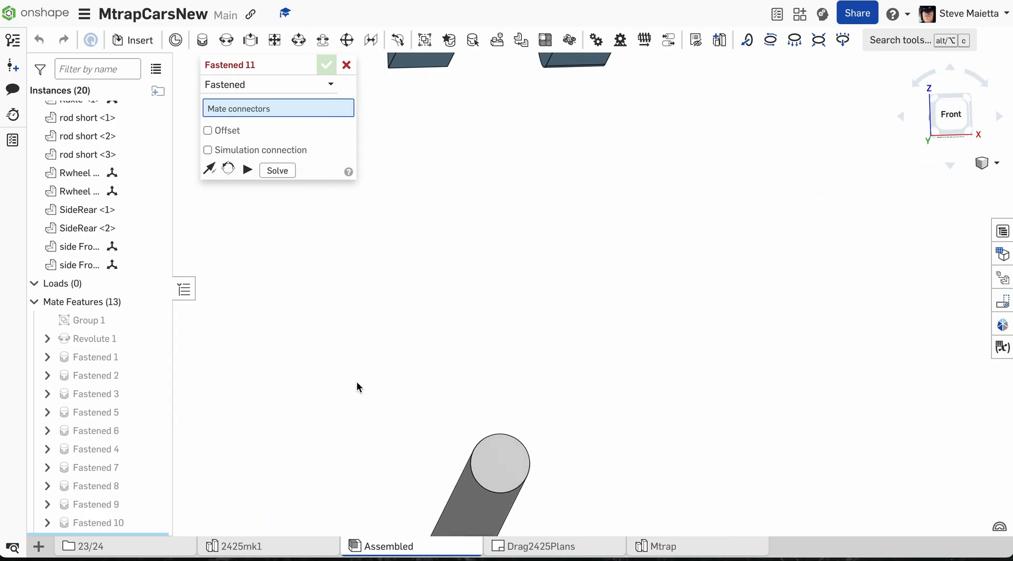
left_click(500, 468)
scroll(499, 468, "down", 10)
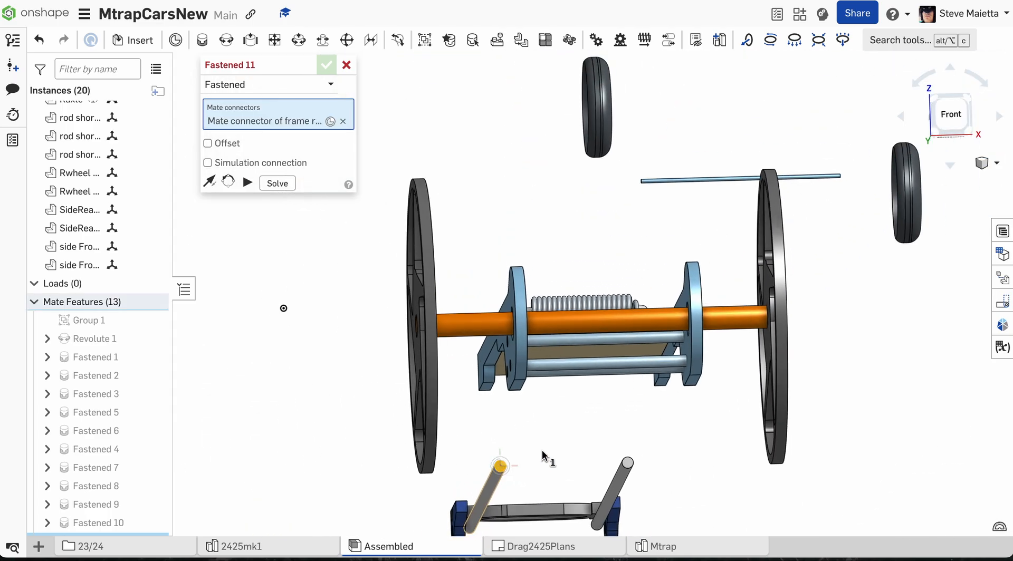
right_click_drag(581, 444, 456, 451)
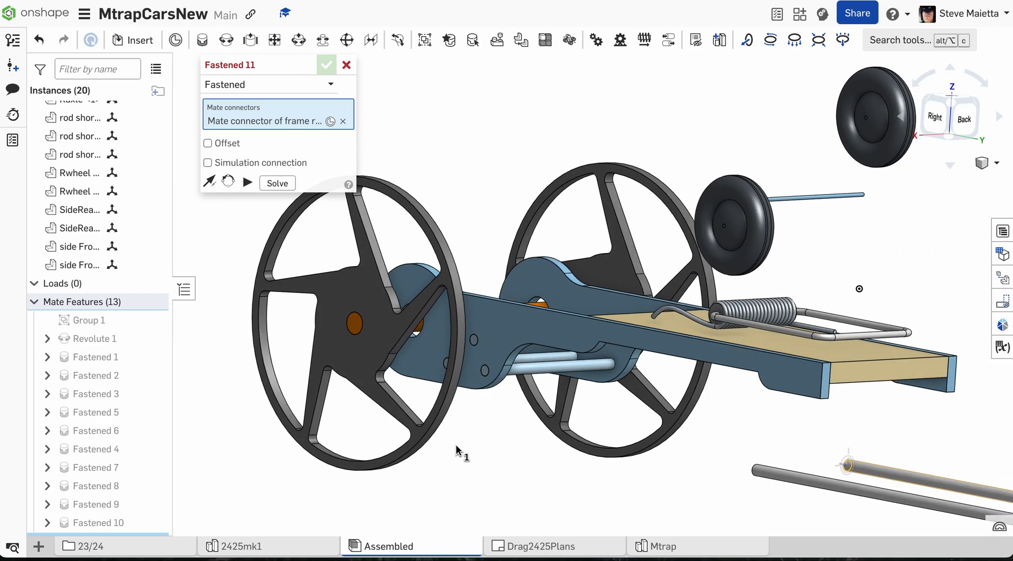
scroll(905, 444, "down", 10)
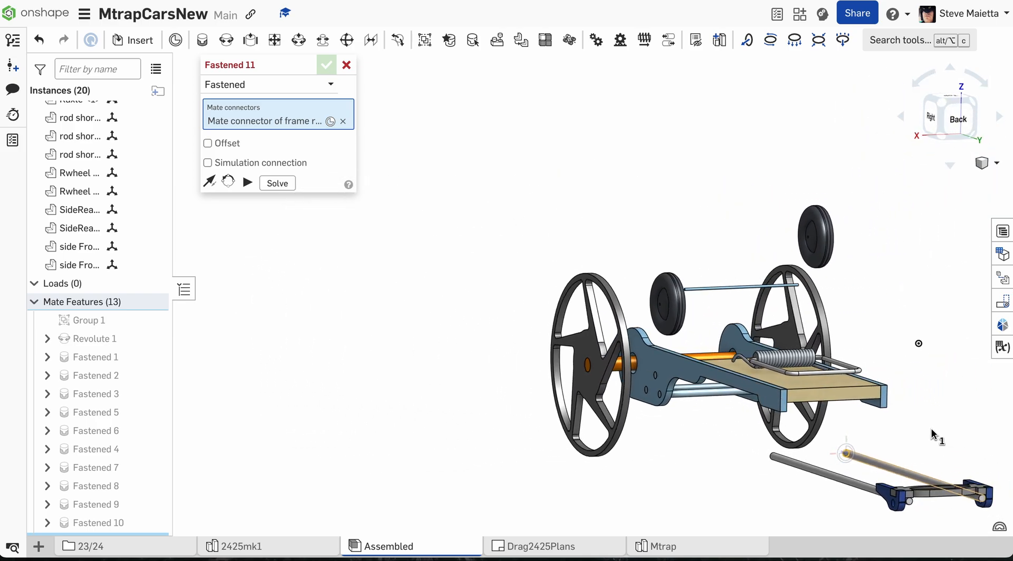
scroll(902, 388, "up", 10)
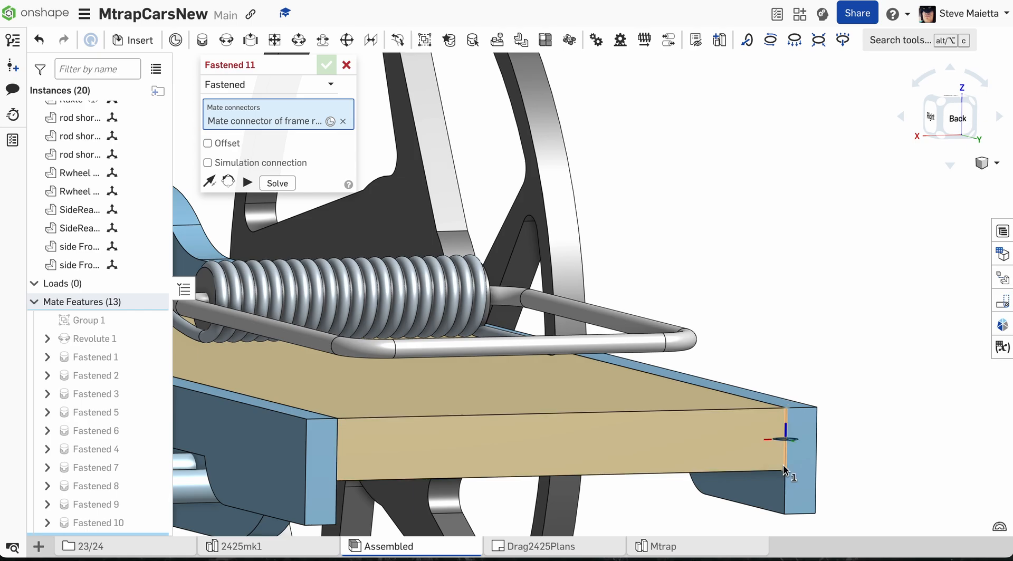
right_click_drag(887, 404, 897, 404)
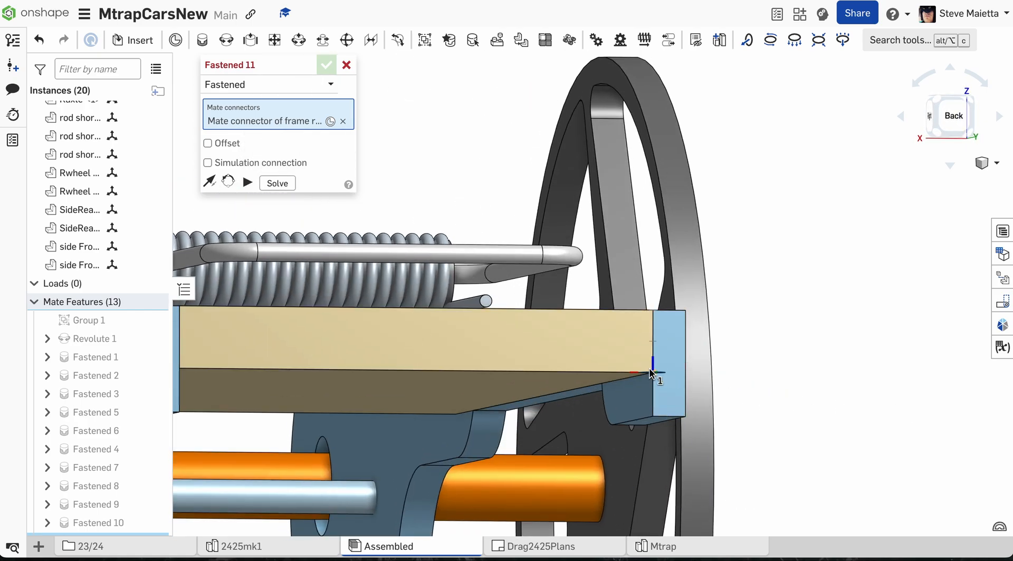
scroll(653, 373, "up", 3)
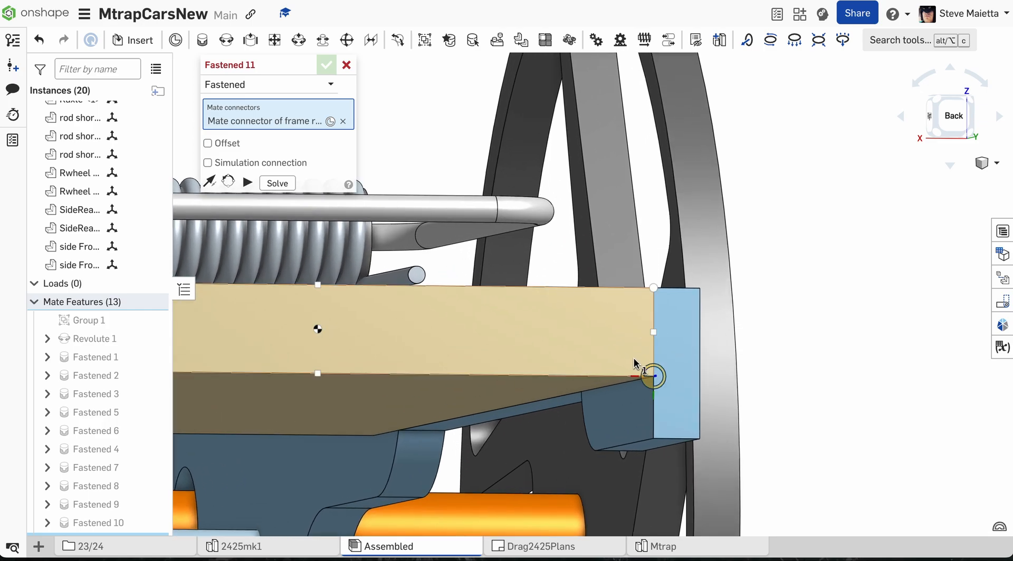
left_click(636, 364)
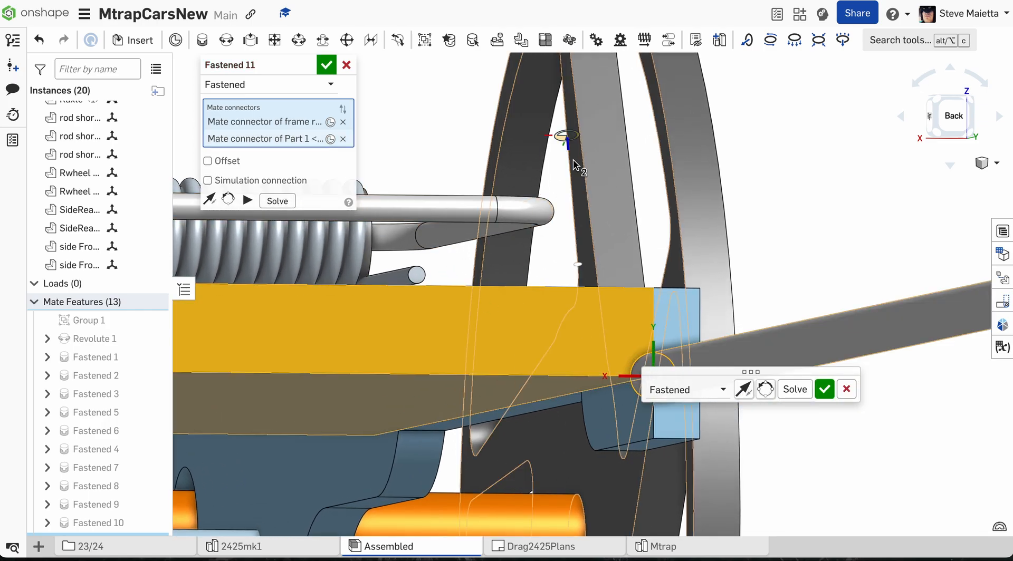
Enable the offset for the rod-to-base mate and set its Y offset to -0.063 in.
left_click(221, 161)
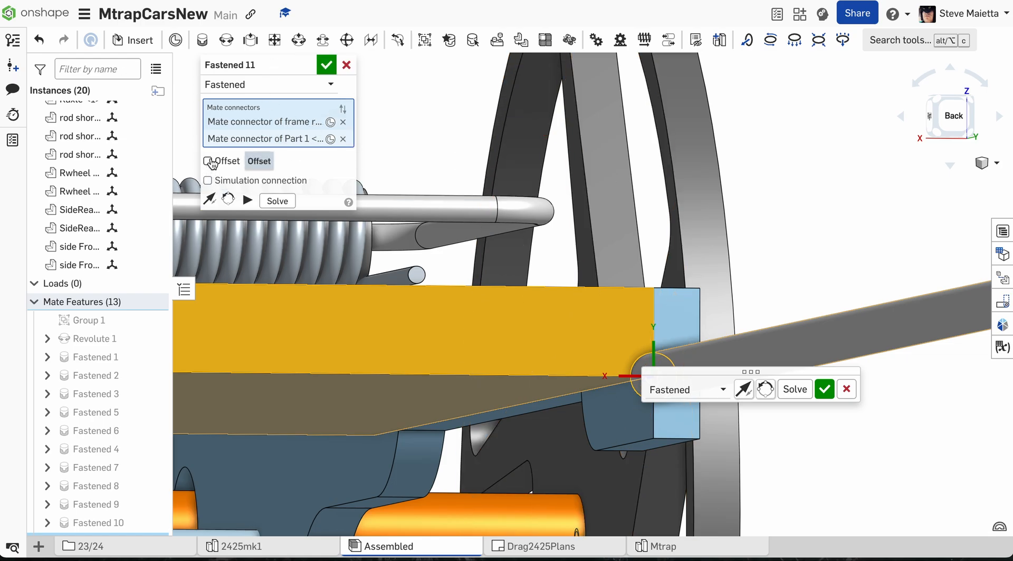
left_click(268, 198)
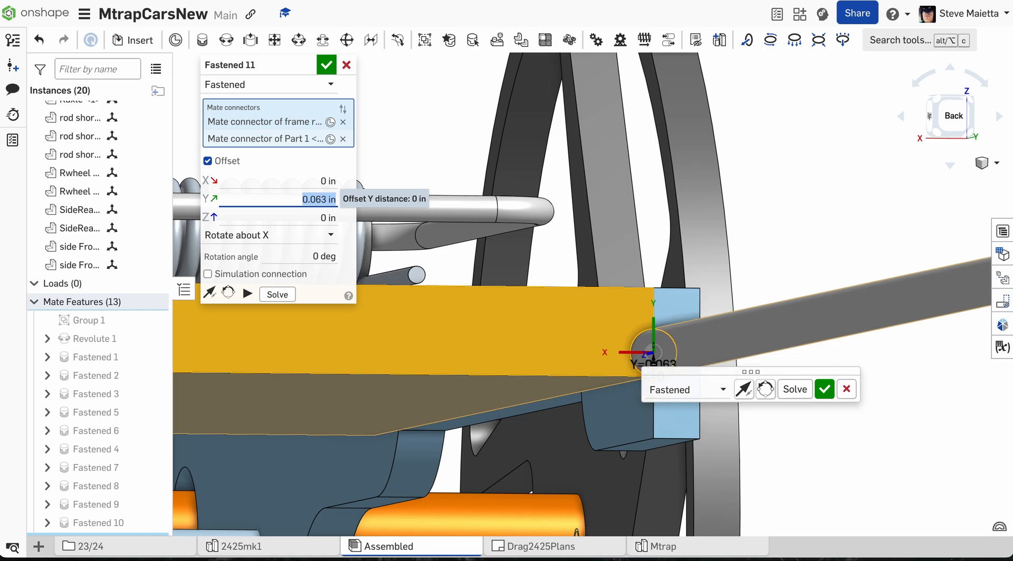
left_click(287, 200)
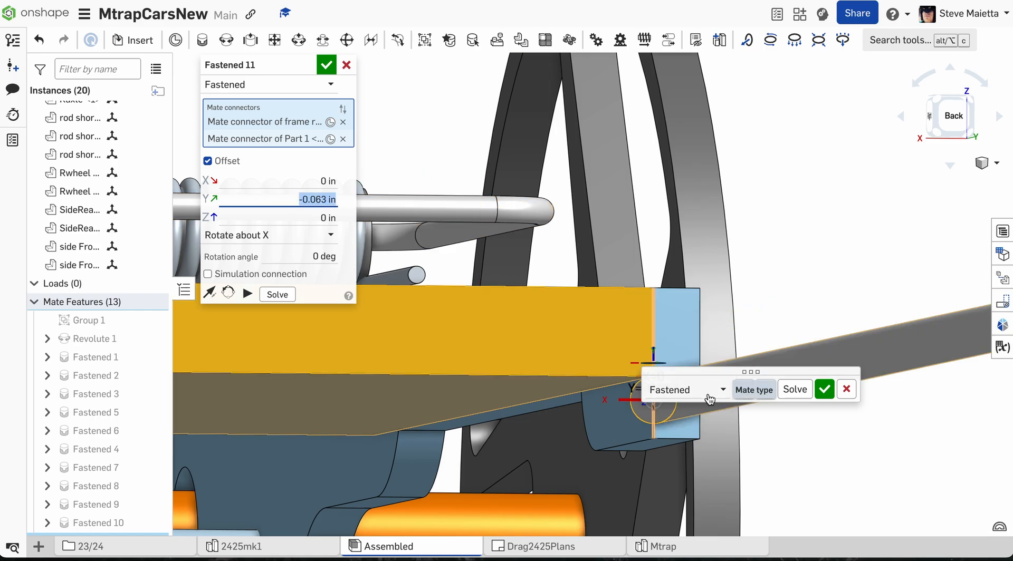
Set the rod-to-base mate's Z offset to 1 in so the rod extends under the base, and accept the mate.
scroll(783, 307, "down", 1)
scroll(782, 308, "down", 2)
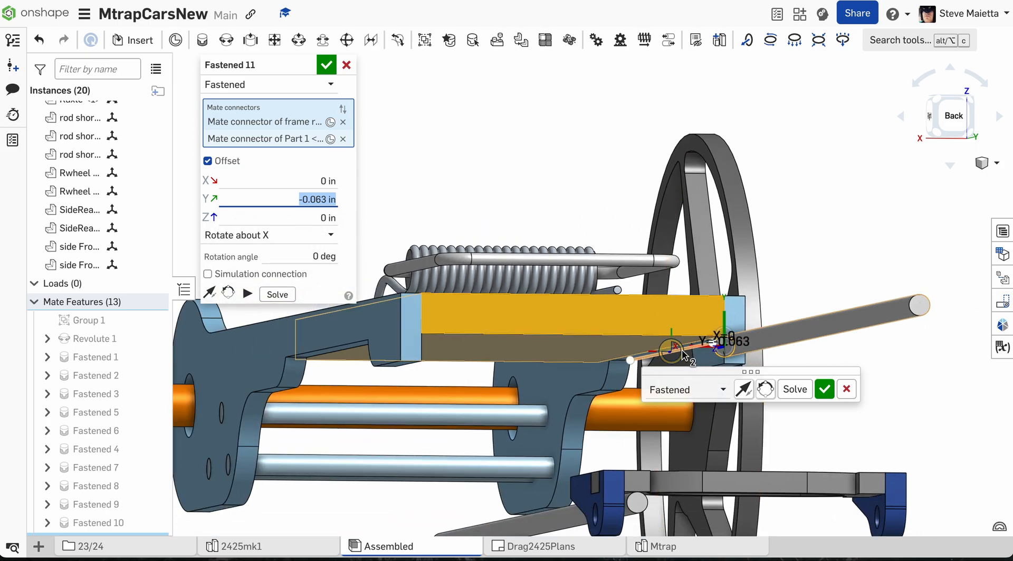
right_click_drag(697, 352, 705, 355)
scroll(705, 354, "down", 5)
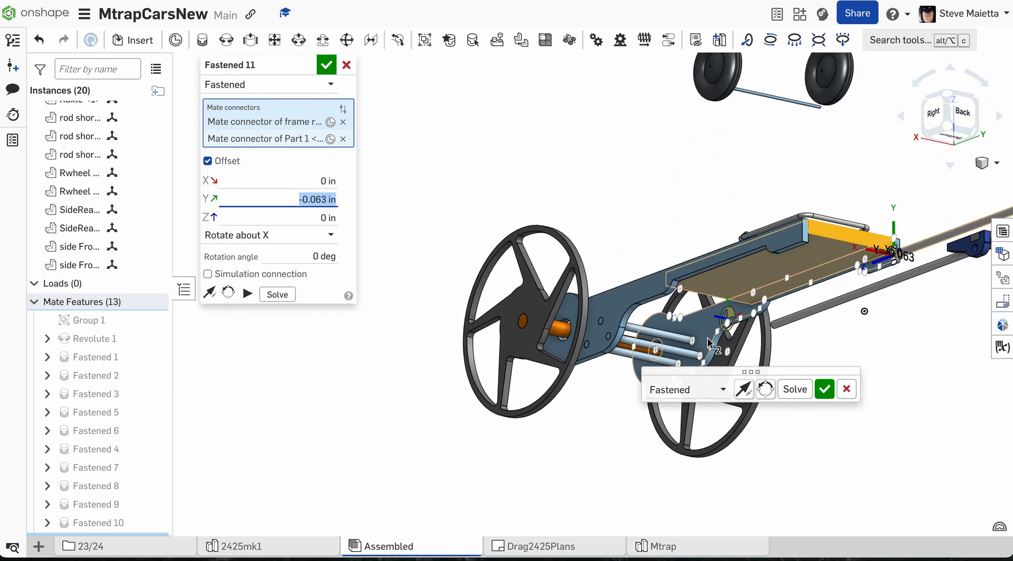
scroll(877, 289, "up", 3)
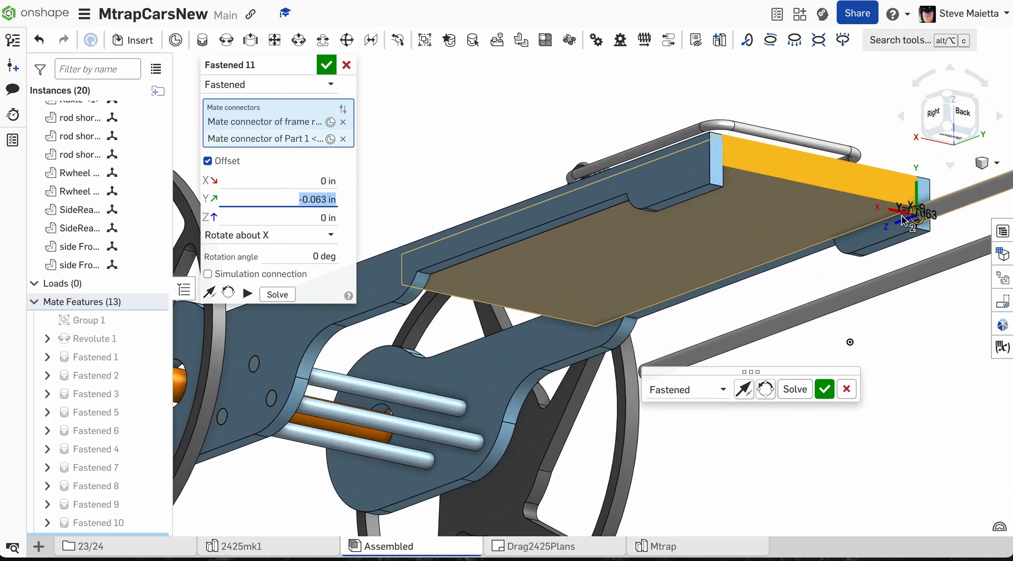
left_click(279, 218)
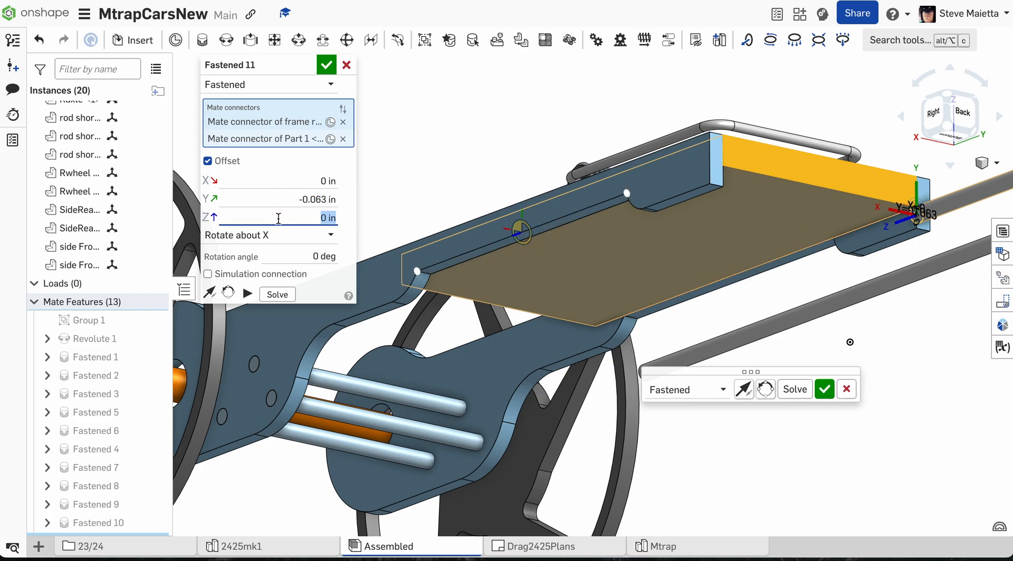
type("1")
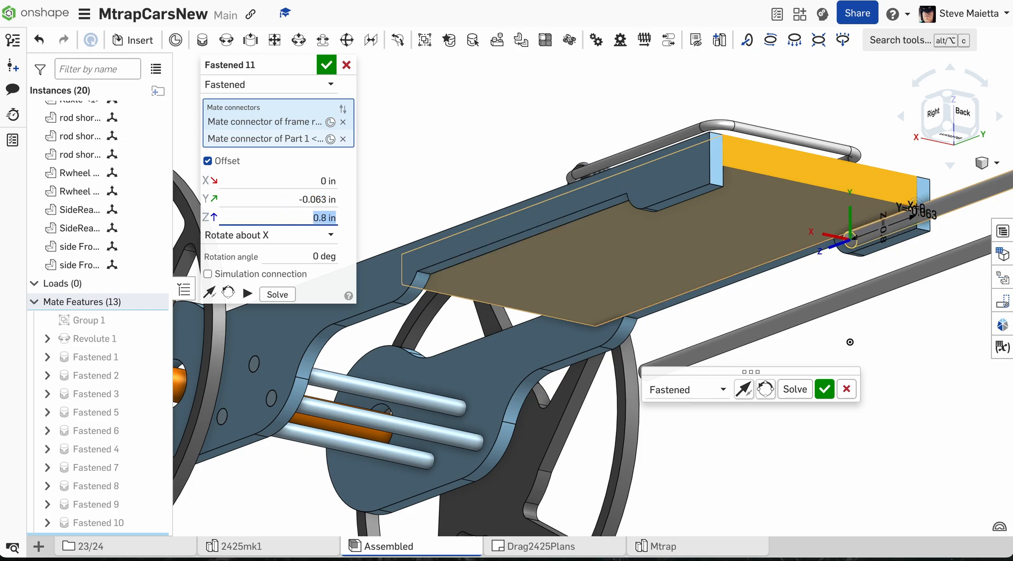
key("Return")
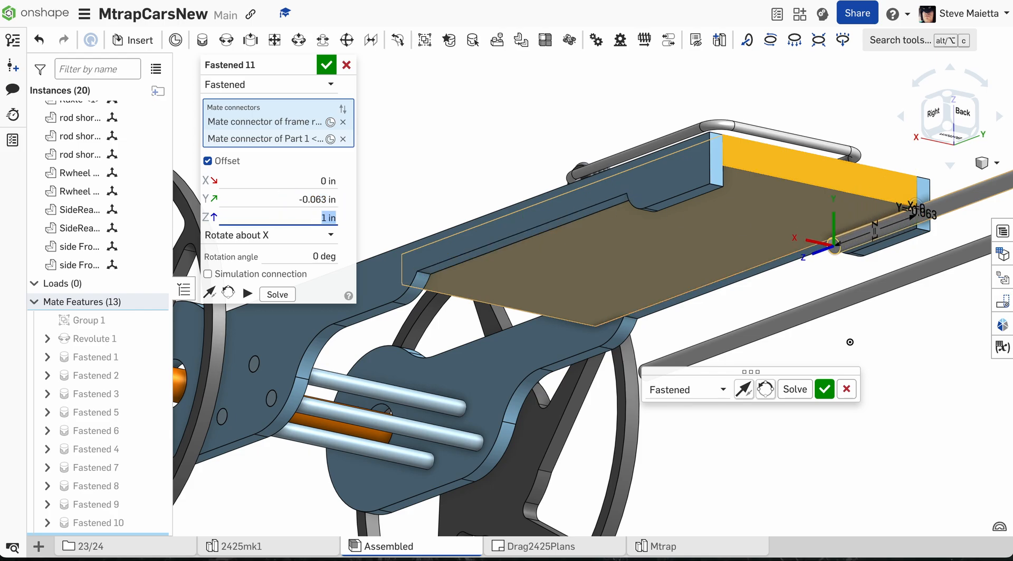
left_click(326, 65)
Reopen the rod-to-base Fastened mate, set its Z offset to 0.8 in, and accept the change.
right_click_drag(489, 150, 391, 146)
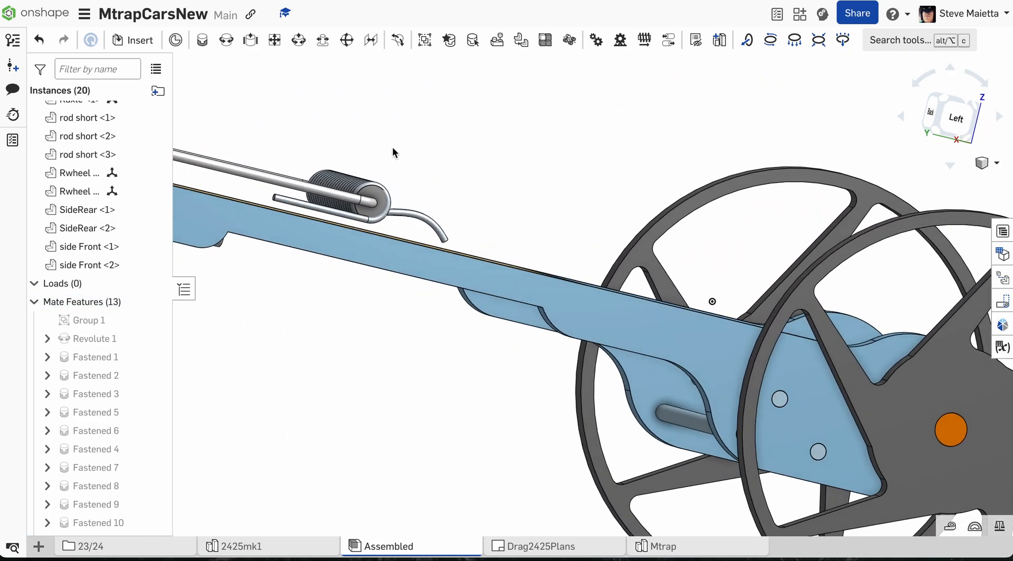
scroll(142, 438, "down", 1)
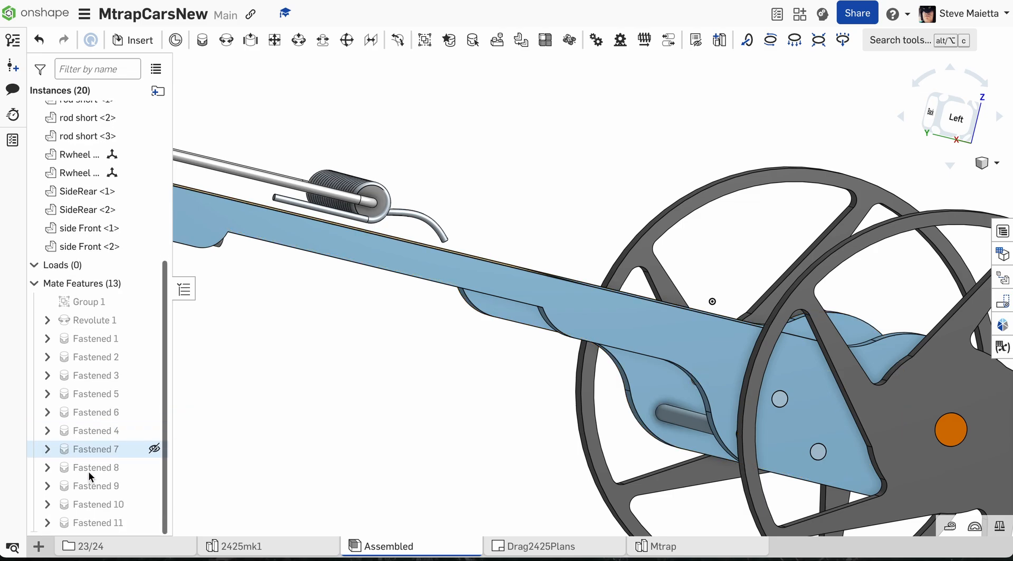
double_click(73, 522)
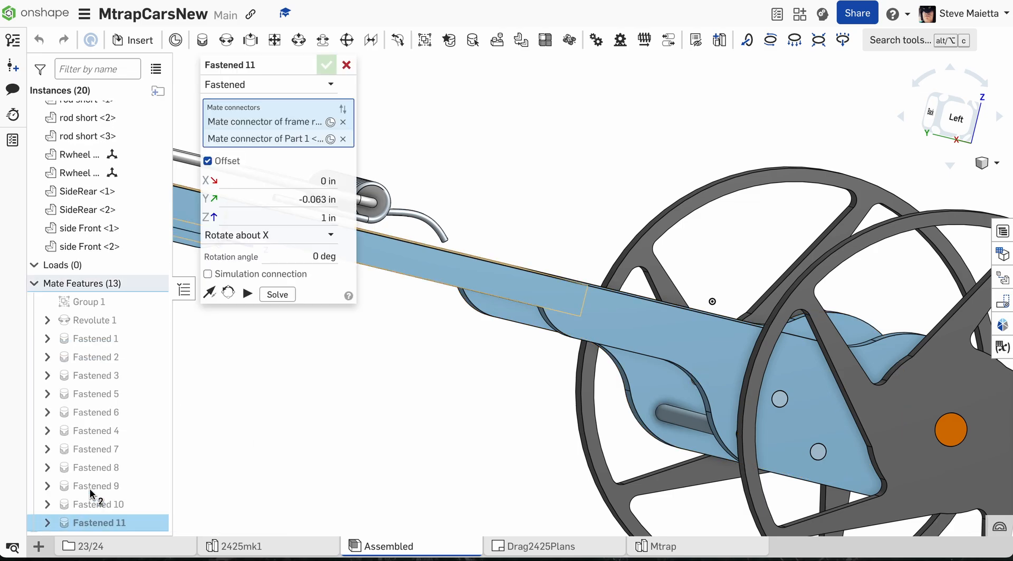
left_click(297, 215)
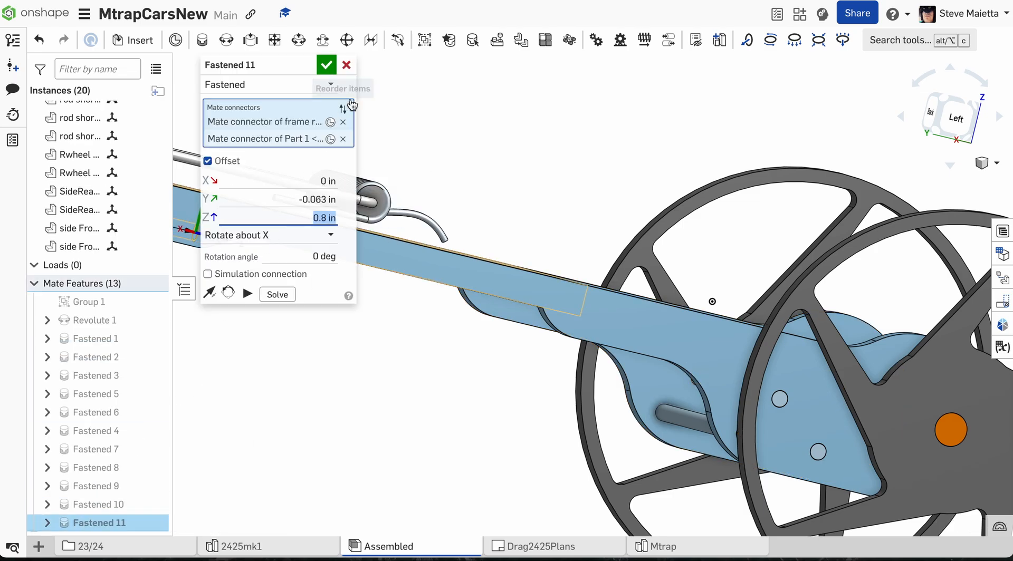
left_click(326, 64)
Move the loose front axle to a clear spot beside the blue side pieces at the front of the car.
scroll(452, 341, "down", 10)
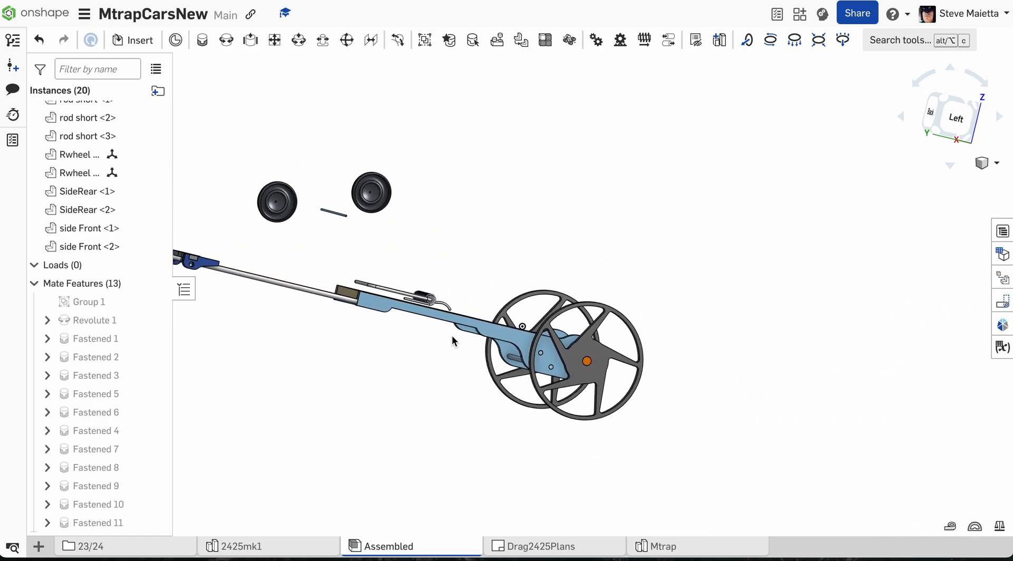
right_click_drag(451, 341, 451, 375)
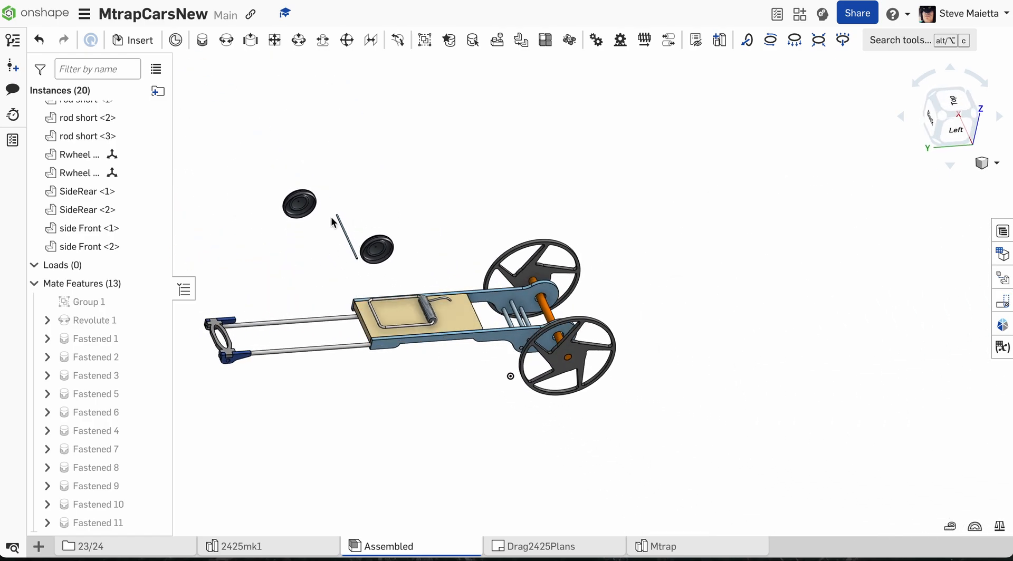
left_click_drag(341, 226, 262, 302)
Add a Revolute mate joining the front axle's end to the front side piece's axle hole, with a Z offset so the axle protrudes.
left_click(226, 39)
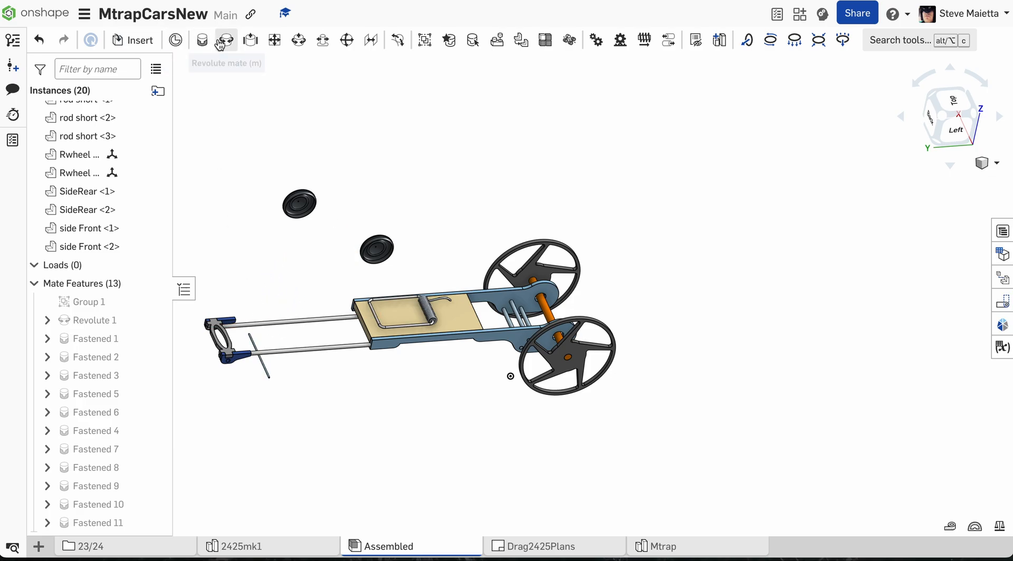
scroll(219, 371, "up", 10)
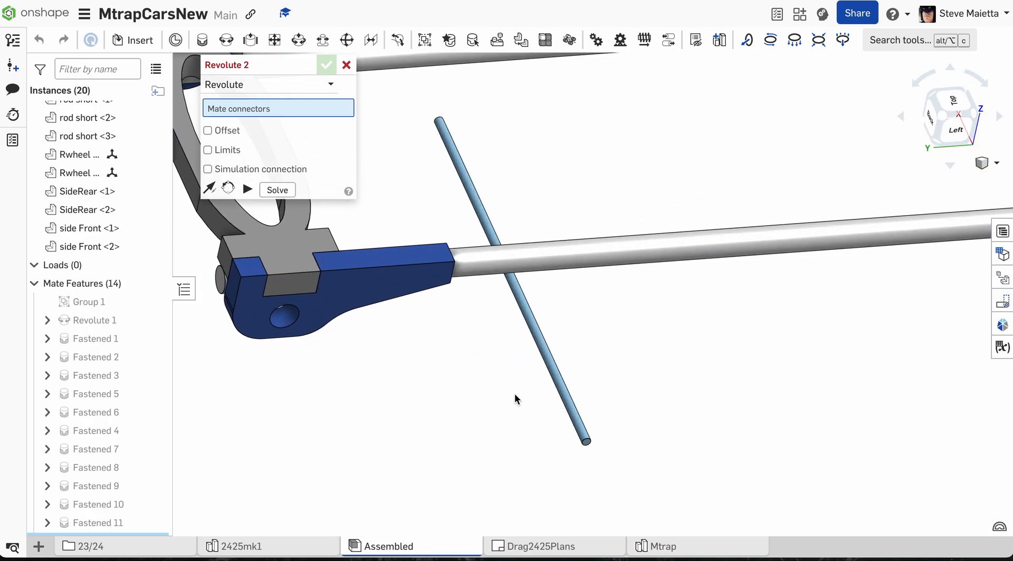
left_click(585, 443)
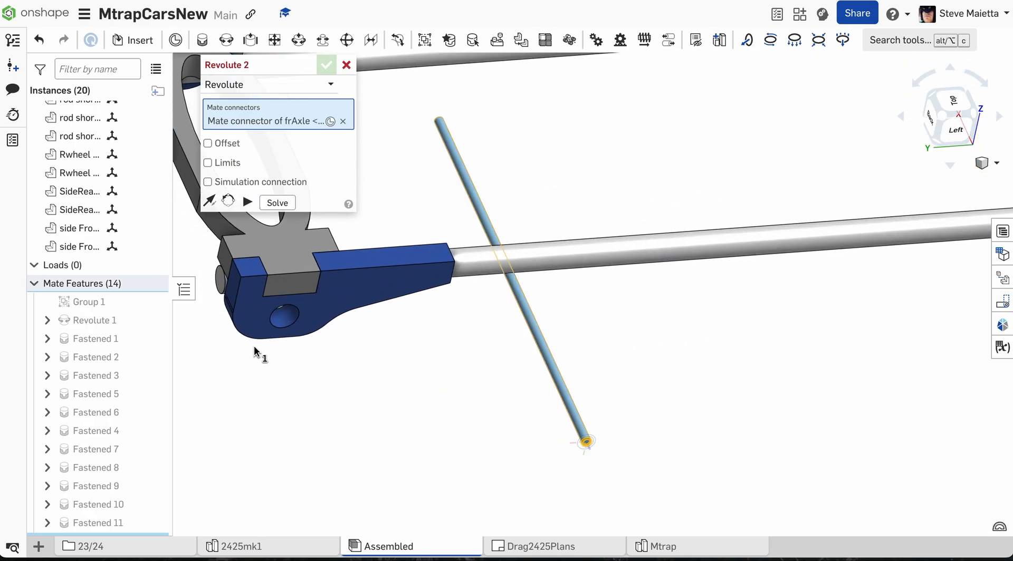
left_click(286, 324)
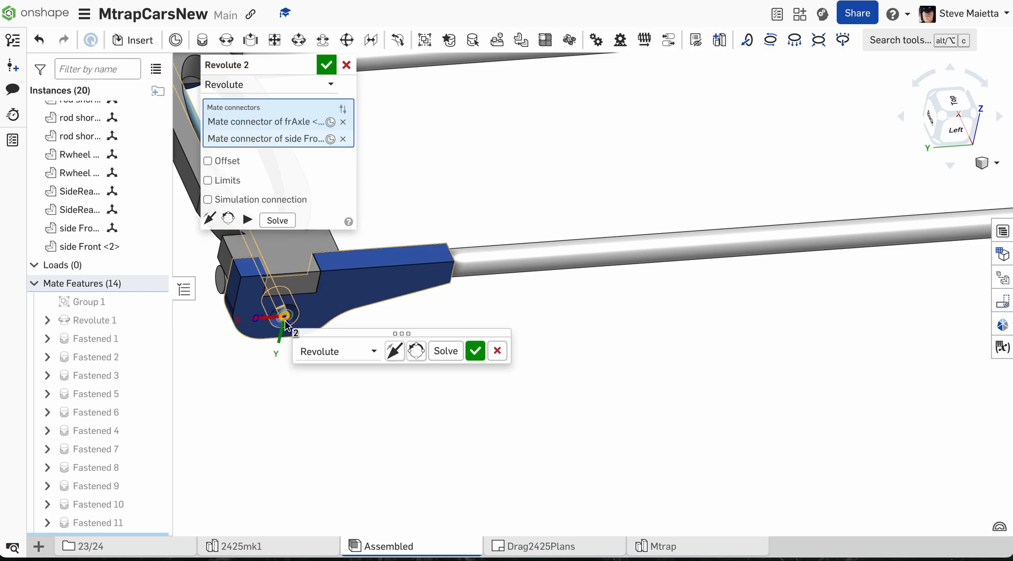
left_click(208, 161)
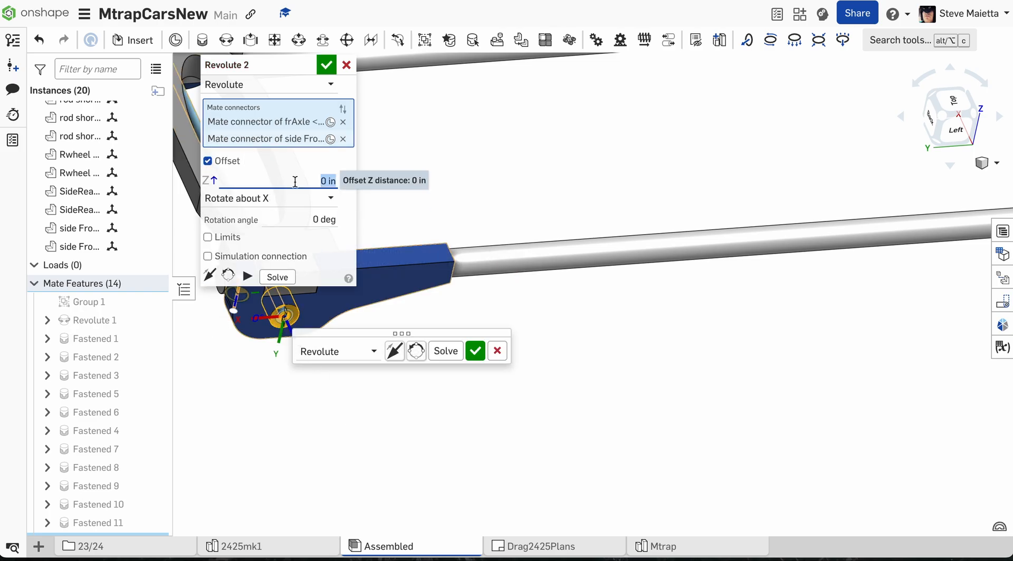
left_click(325, 67)
Start a Fastened mate joining the protruding end of the front axle to the center hole of one front wheel.
scroll(480, 373, "down", 4)
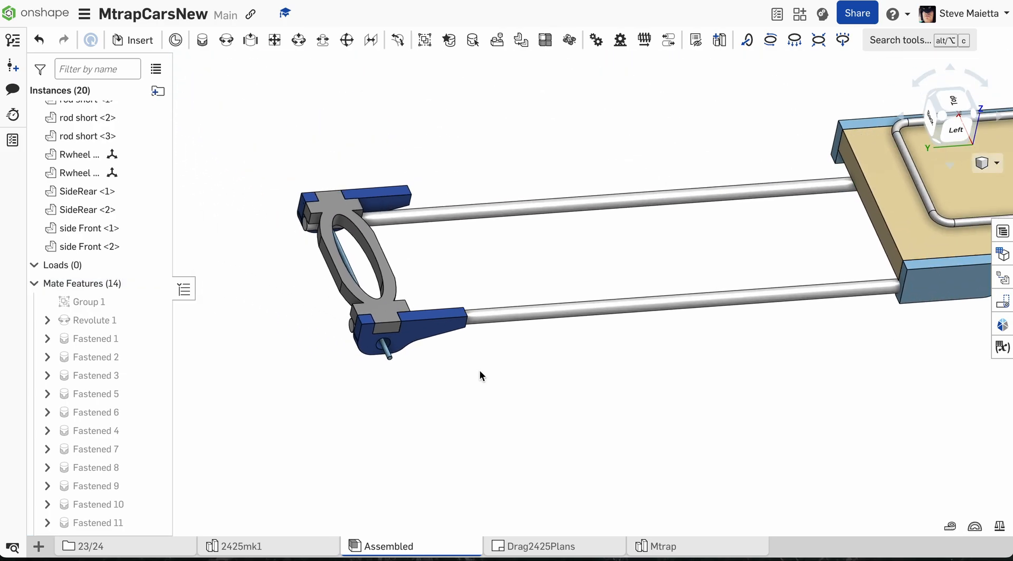
left_click(202, 40)
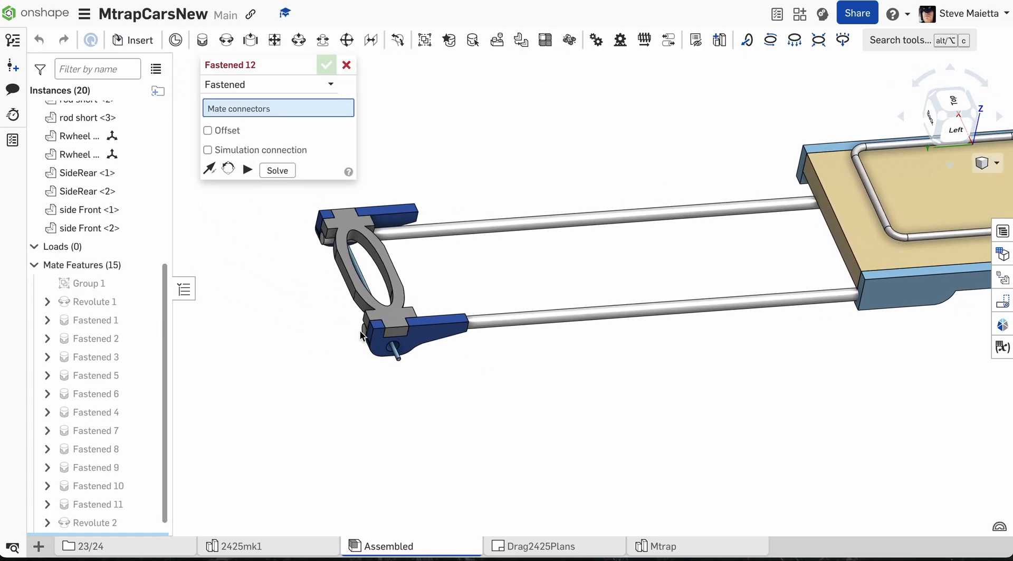
scroll(399, 359, "up", 2)
scroll(398, 359, "up", 3)
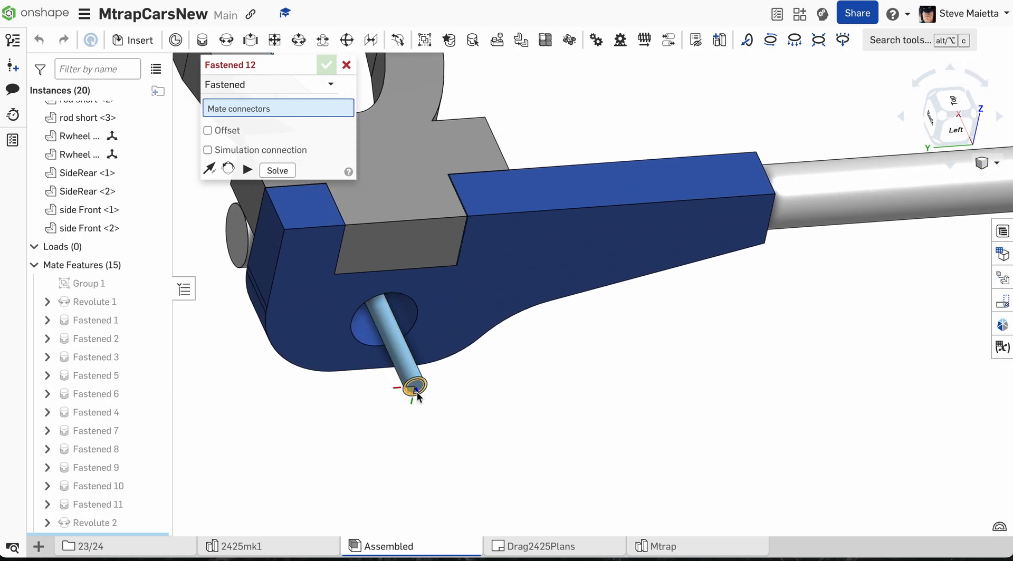
left_click(417, 395)
scroll(420, 400, "down", 5)
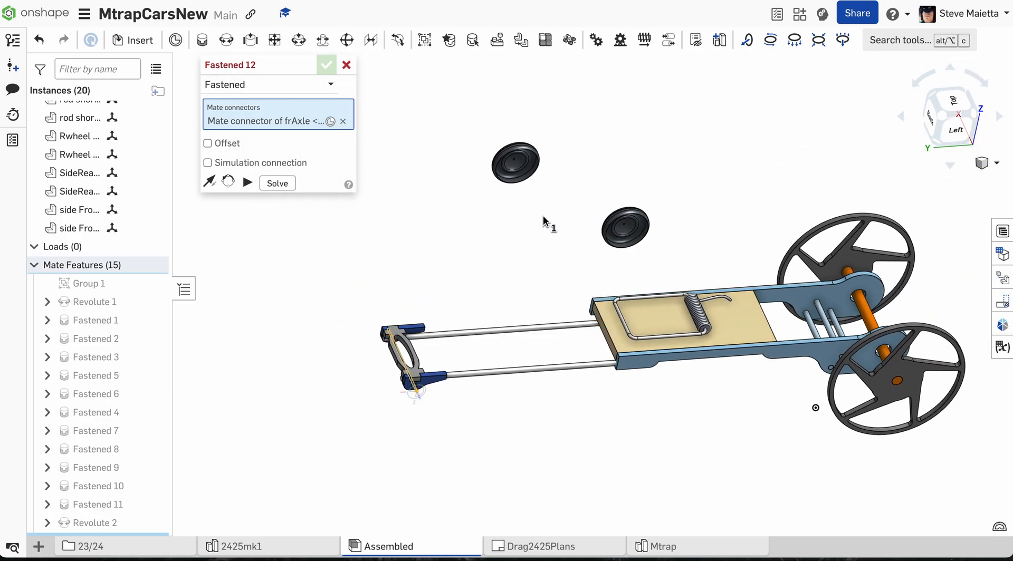
right_click_drag(568, 203, 591, 356)
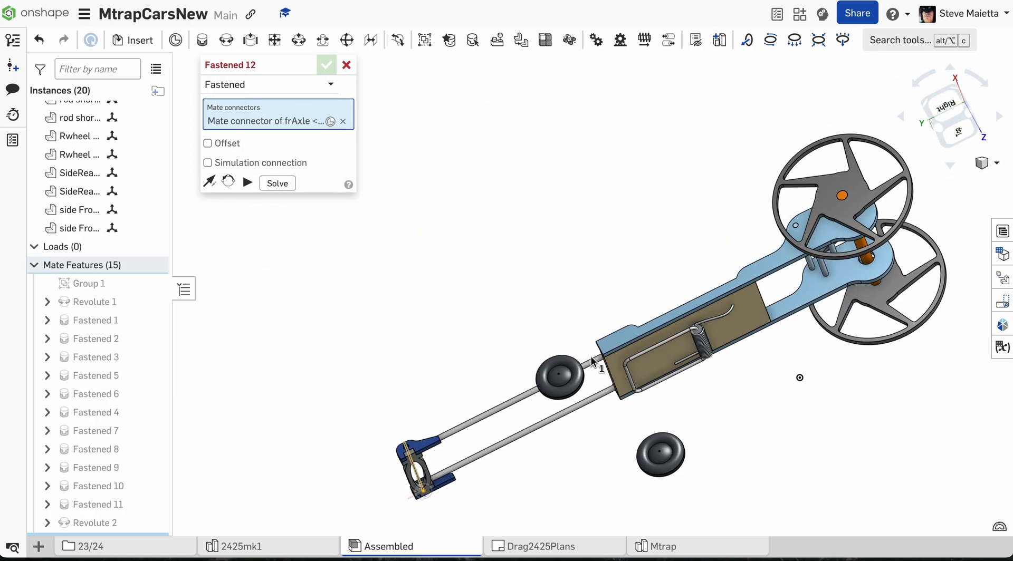
scroll(659, 469, "up", 10)
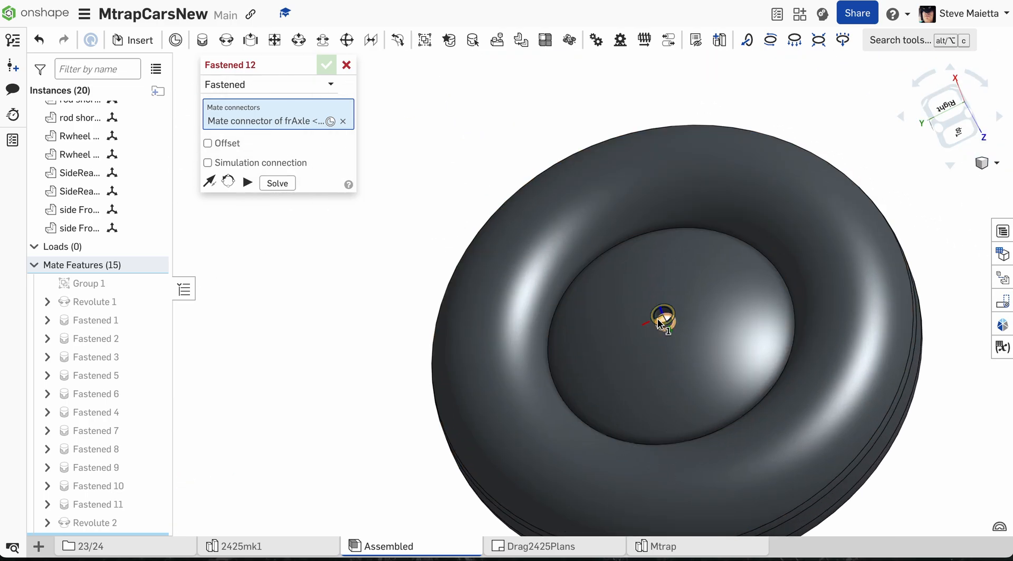
left_click(660, 315)
scroll(659, 316, "down", 5)
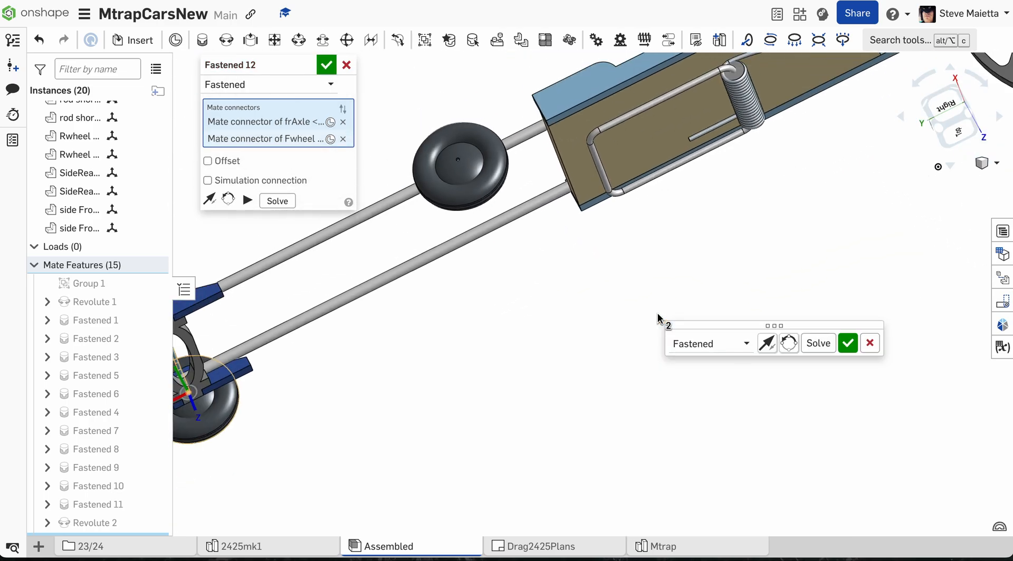
Flip the front wheel mate's primary axis so the wheel's hollow side faces the frame, and accept the mate.
scroll(654, 377, "up", 3)
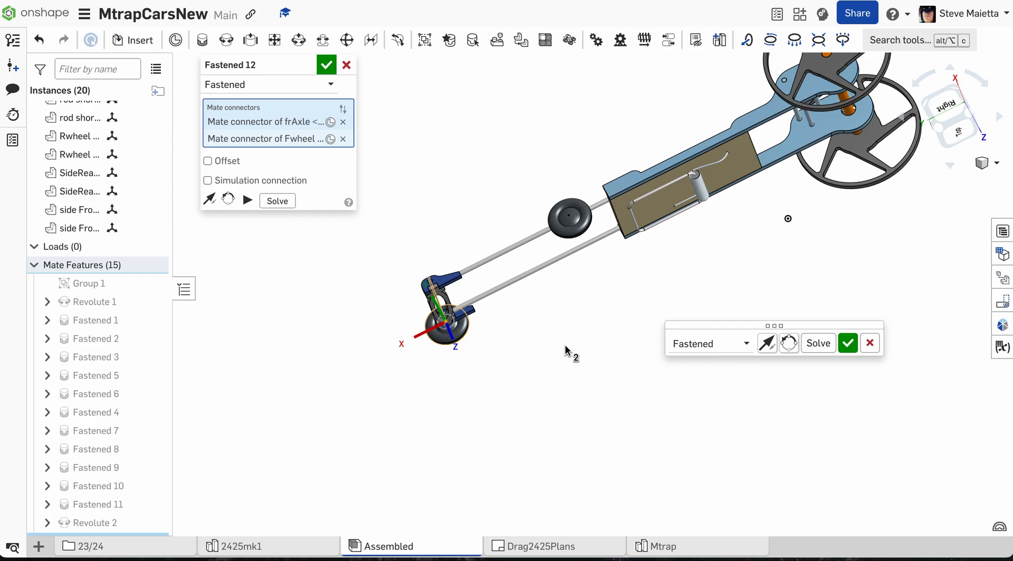
right_click_drag(577, 351, 558, 273)
right_click_drag(492, 352, 517, 323)
scroll(510, 258, "up", 5)
scroll(511, 259, "up", 1)
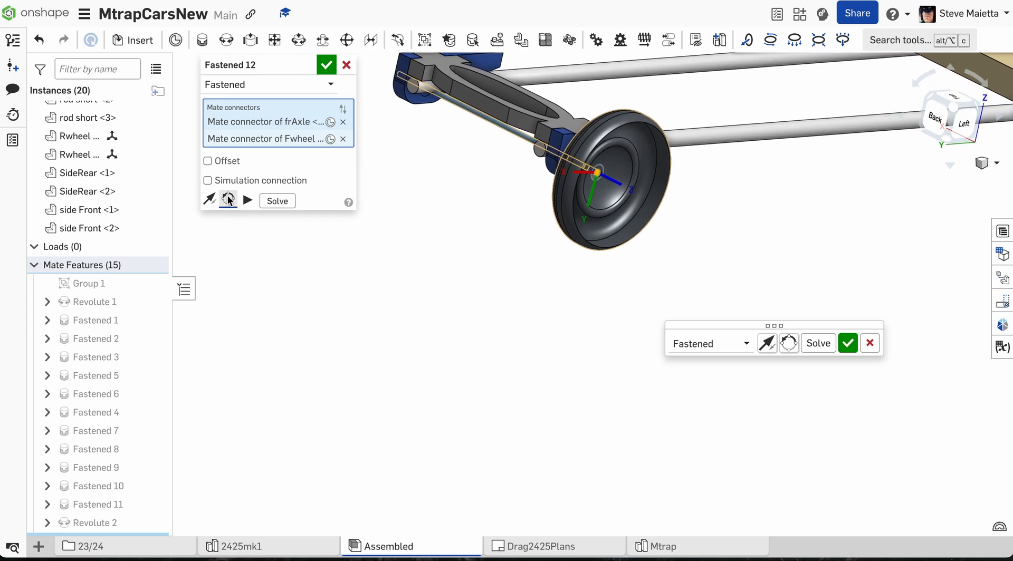
left_click(208, 199)
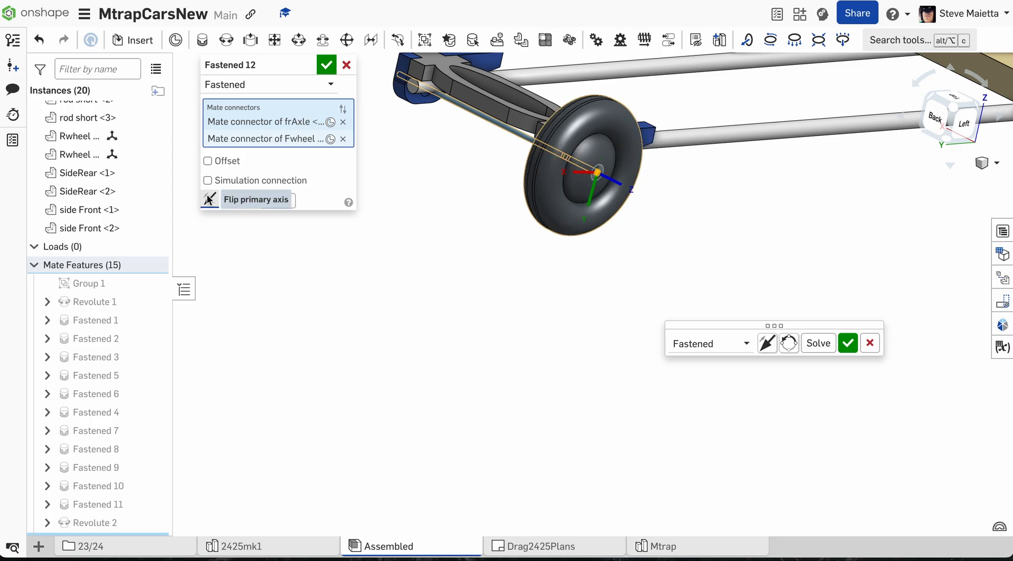
left_click(208, 199)
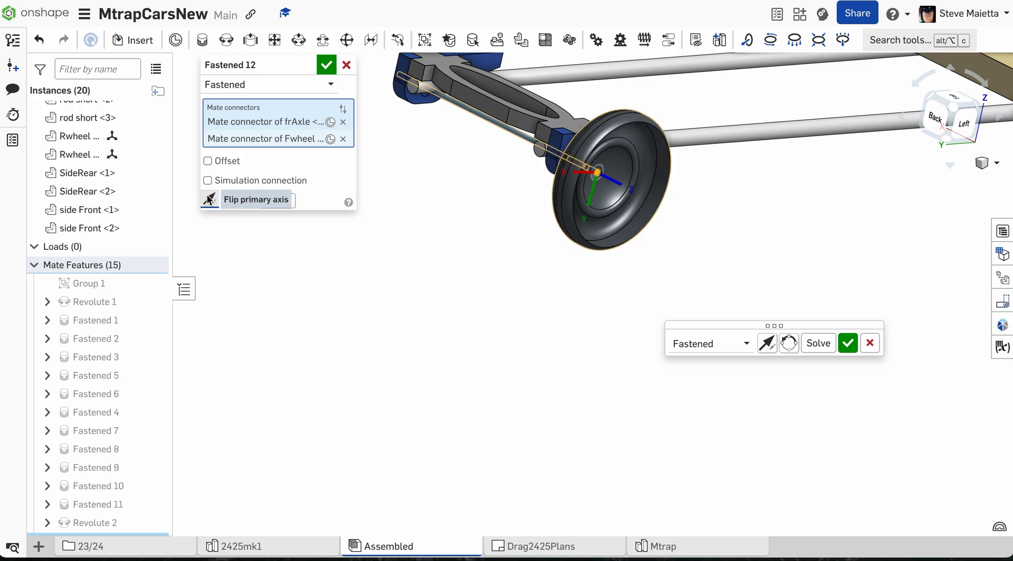
right_click_drag(516, 255, 555, 279)
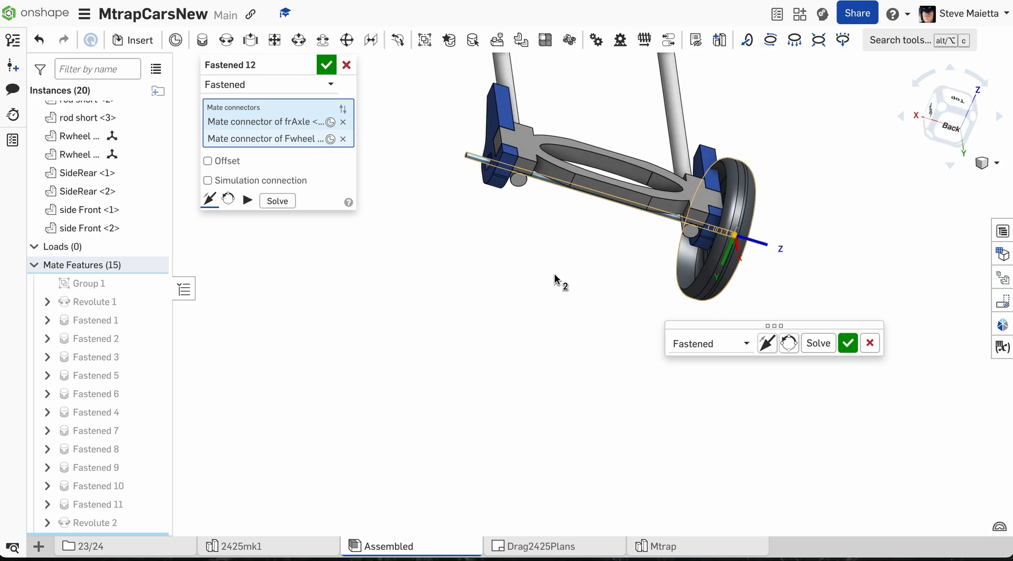
left_click(848, 344)
Add a Fastened mate joining the front axle's other end to the center hole of the second front wheel.
scroll(584, 393, "down", 2)
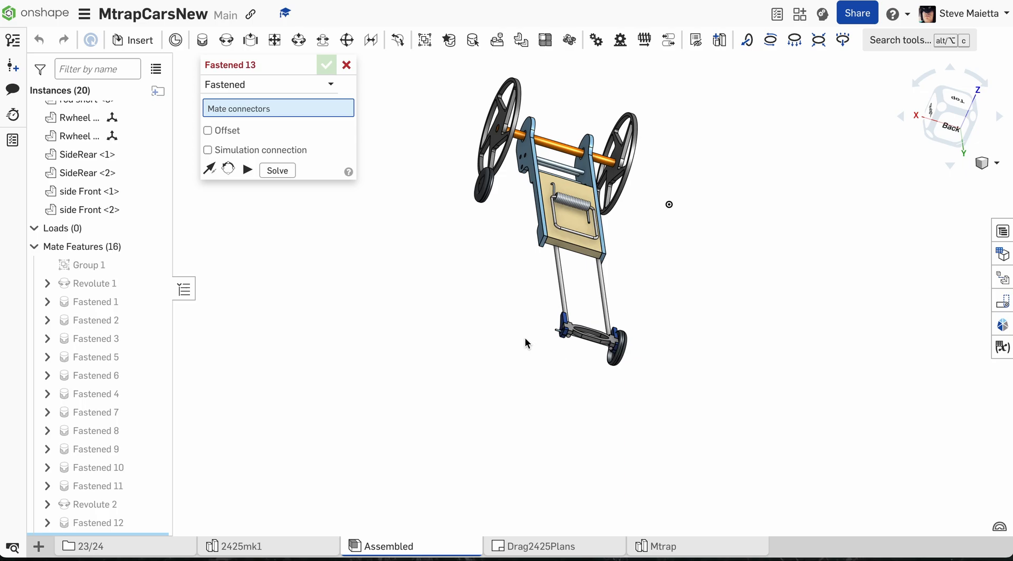
scroll(525, 343, "up", 4)
scroll(585, 309, "up", 4)
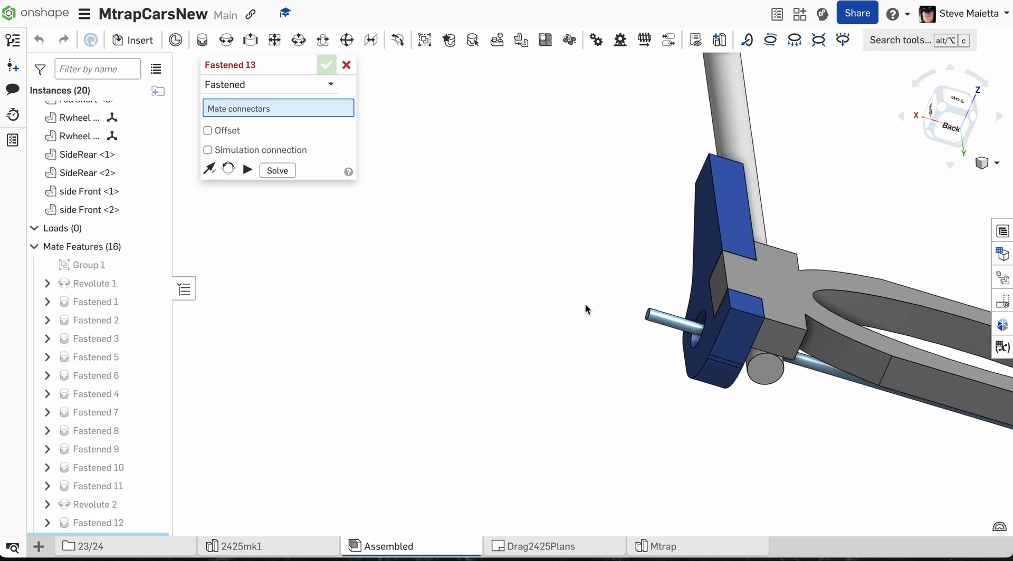
scroll(587, 306, "up", 6)
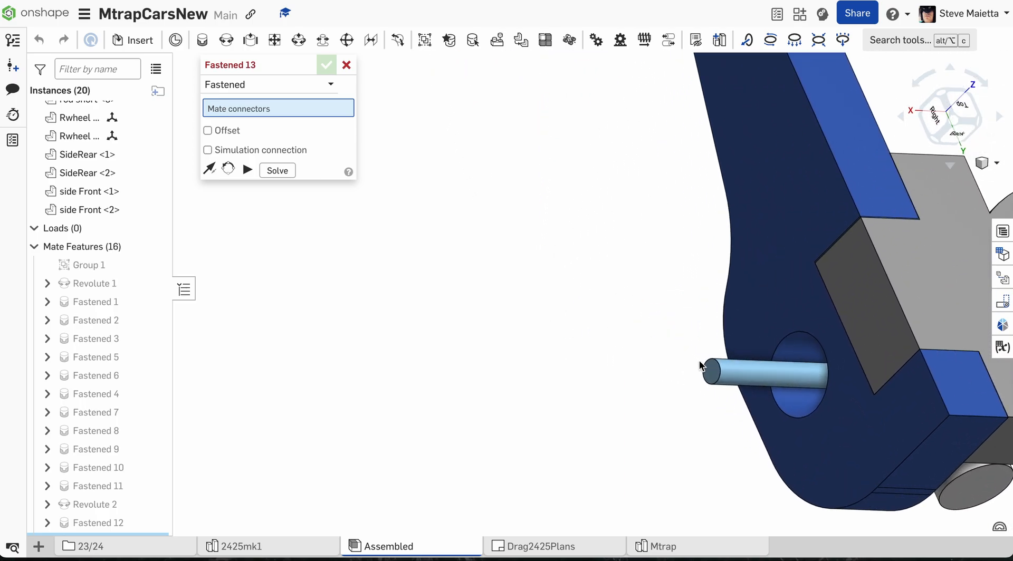
scroll(646, 406, "down", 6)
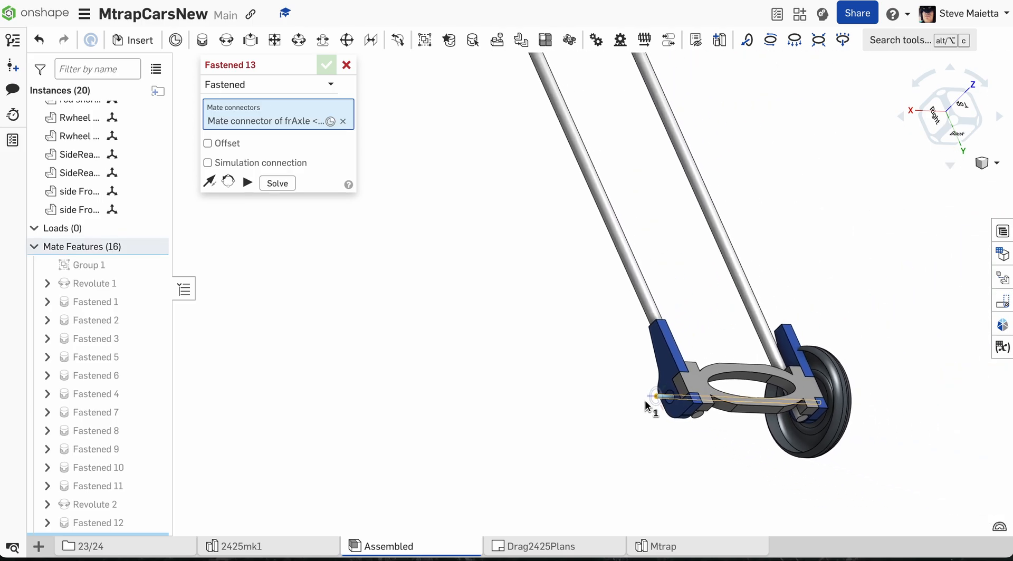
scroll(569, 232, "up", 5)
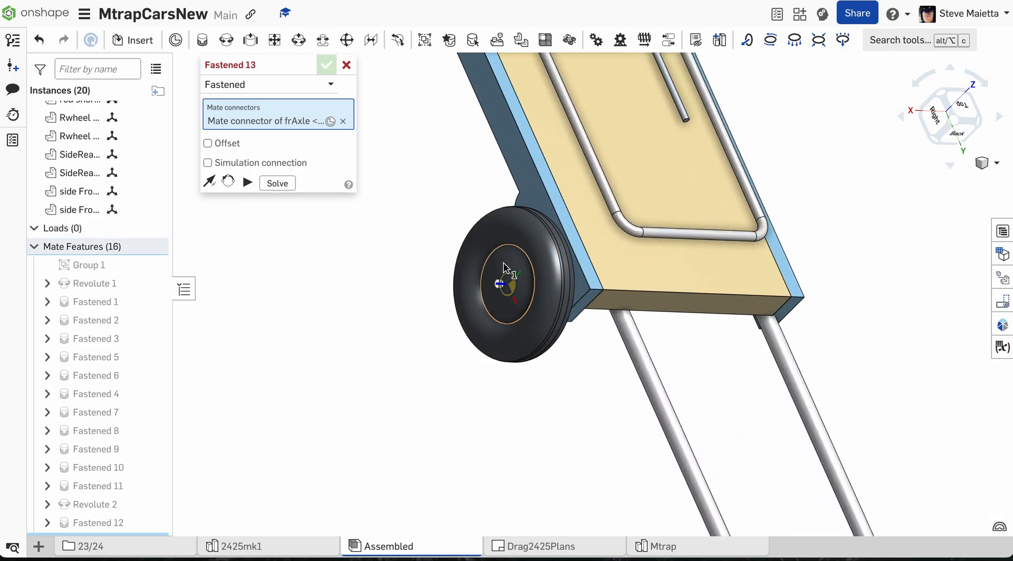
left_click(496, 287)
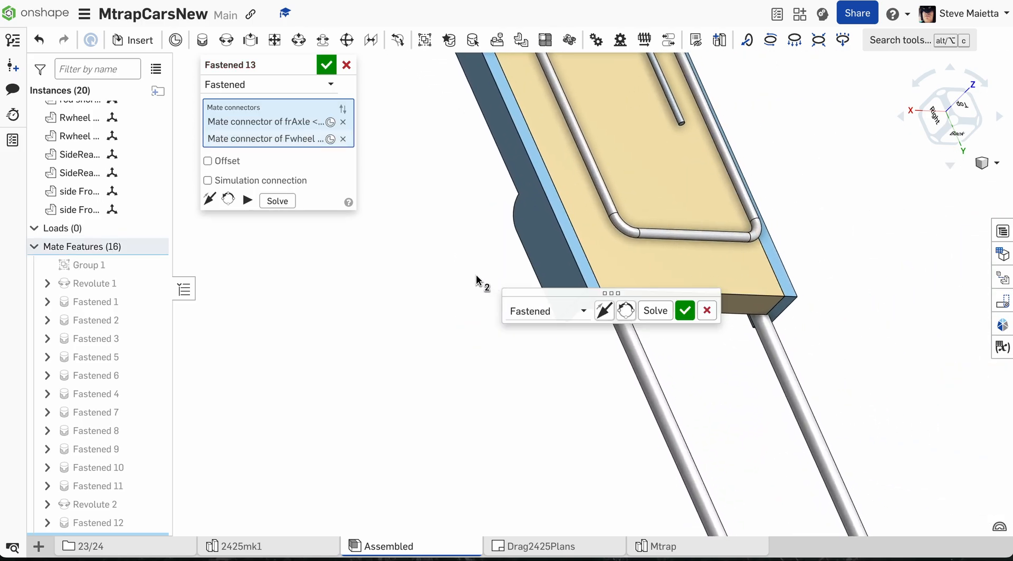
scroll(477, 283, "down", 5)
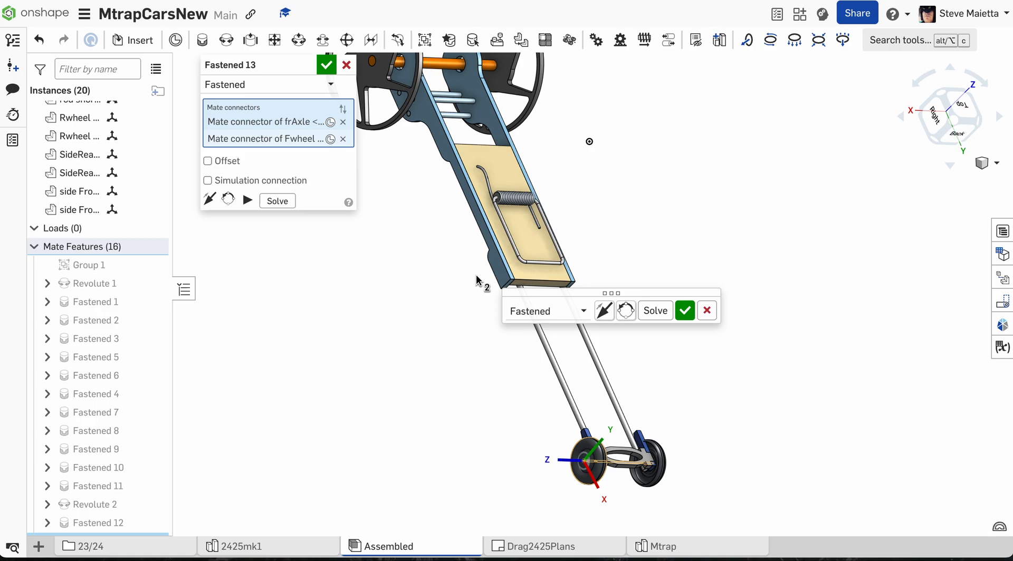
left_click(325, 65)
Inspect the fit of the front wheels and axle against the front side pieces and crosspiece.
right_click_drag(453, 378, 422, 340)
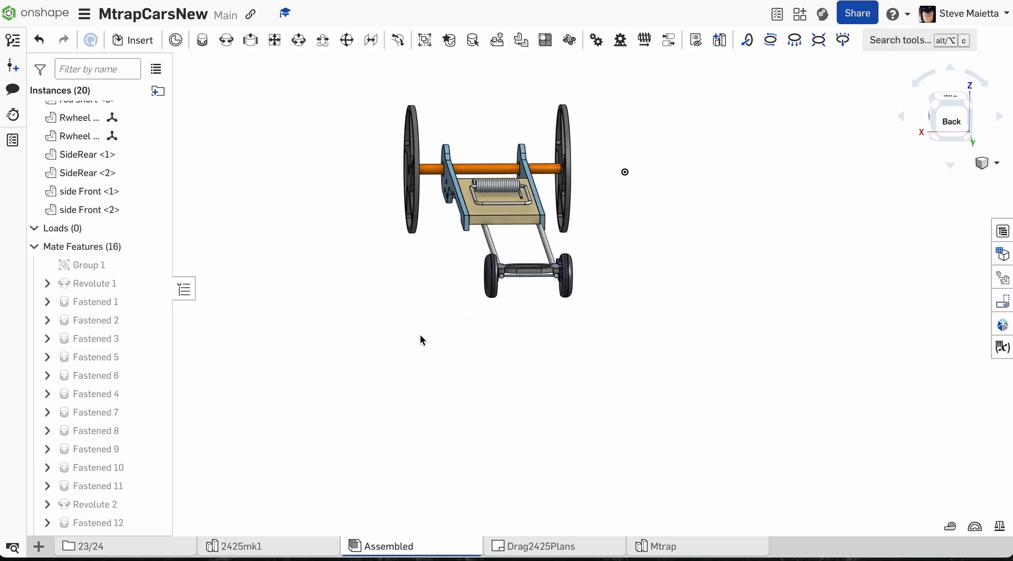
scroll(506, 277, "up", 10)
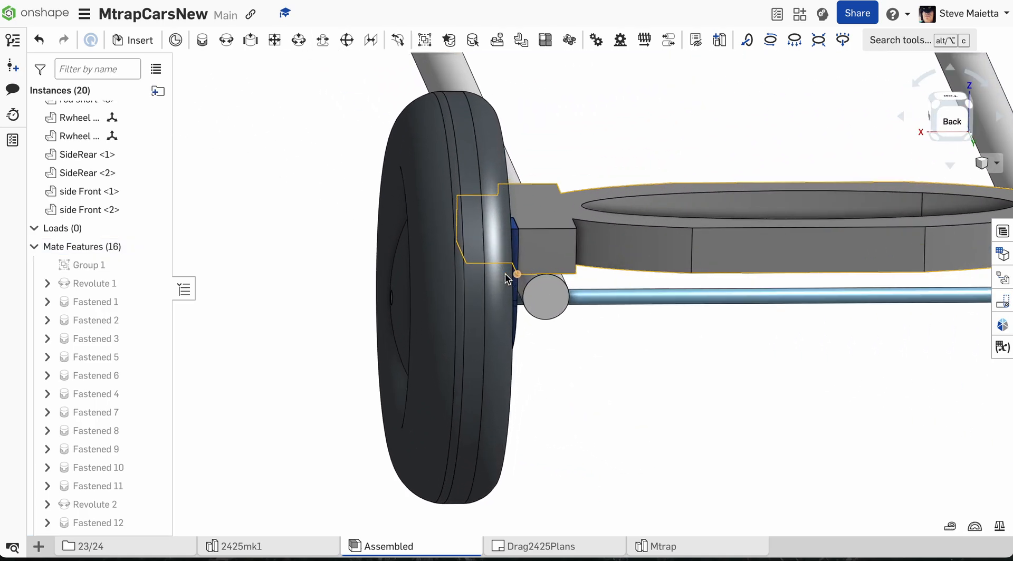
right_click_drag(492, 268, 491, 273)
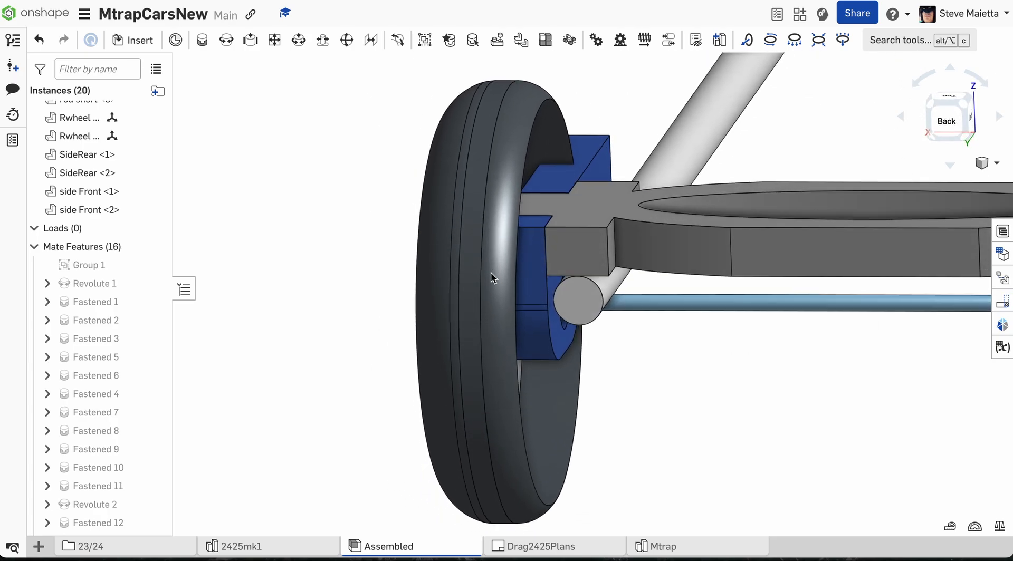
scroll(538, 286, "down", 10)
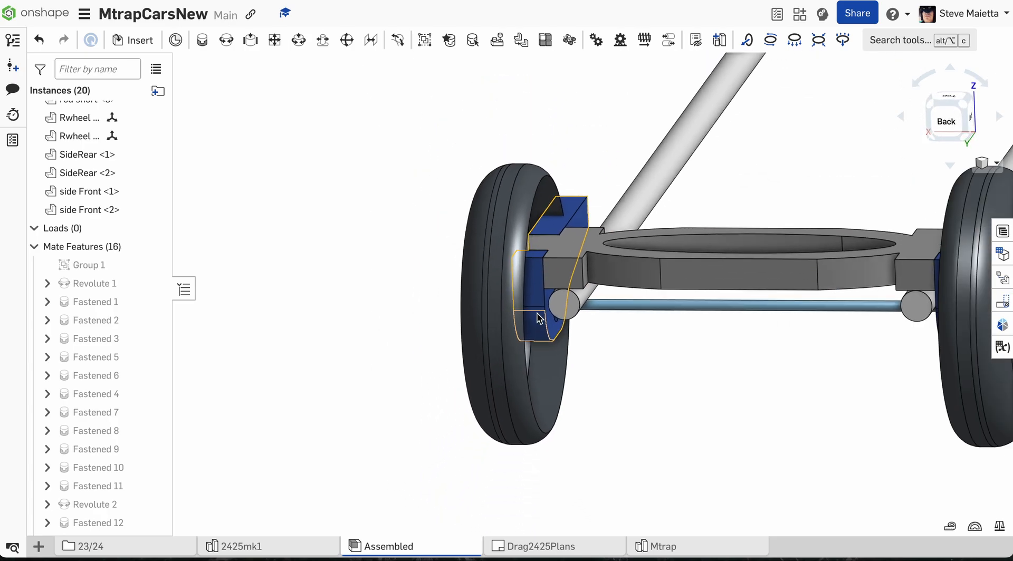
mouse_move(787, 378)
right_mouse_down()
mouse_move(802, 376)
mouse_move(801, 384)
right_mouse_up()
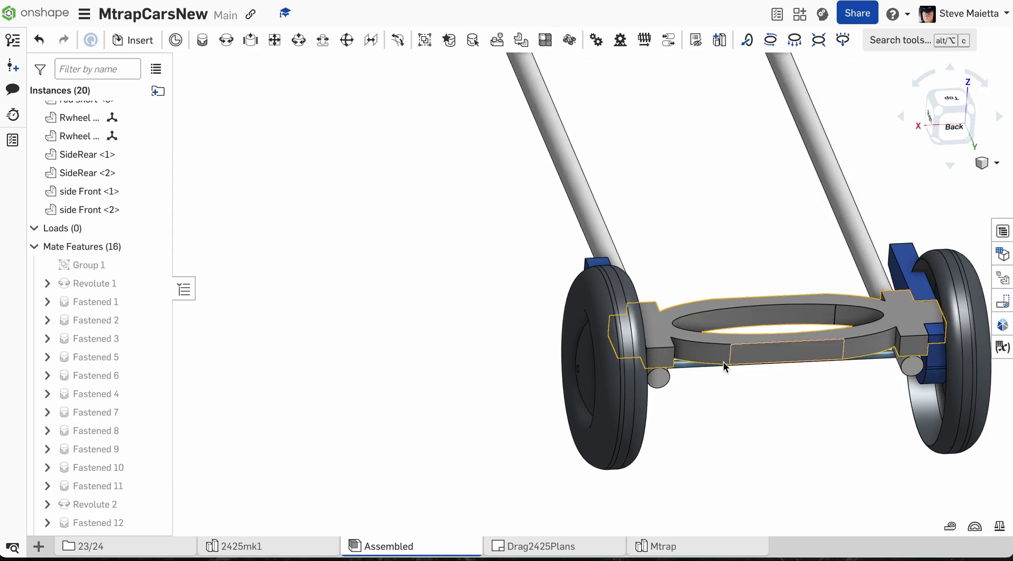
Change the extrusion depth of the FrAxle feature in the 2425mk1 Part Studio and return to the Assembled assembly.
scroll(416, 340, "down", 10)
right_click_drag(431, 325, 474, 348)
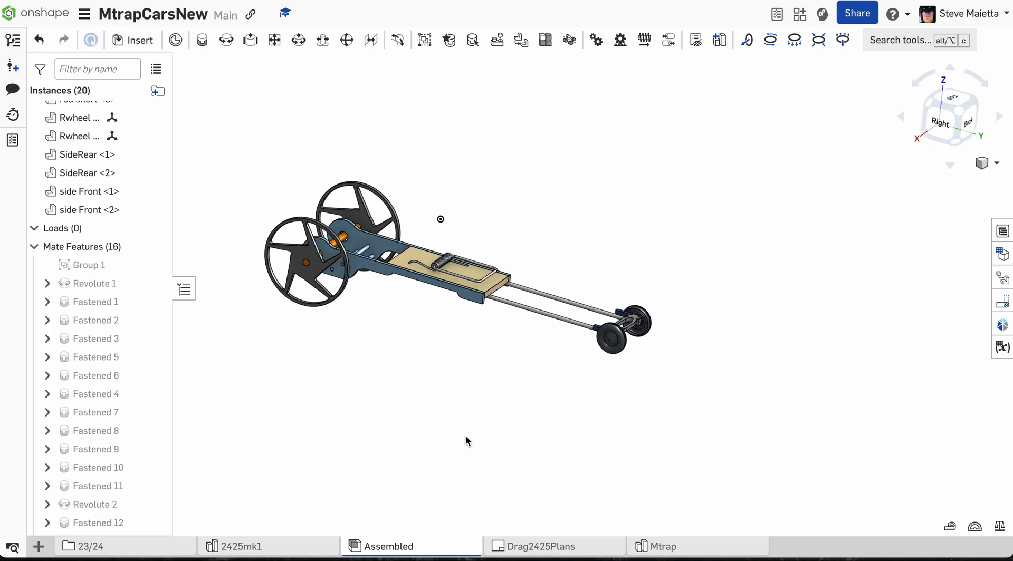
left_click(210, 547)
scroll(113, 334, "down", 5)
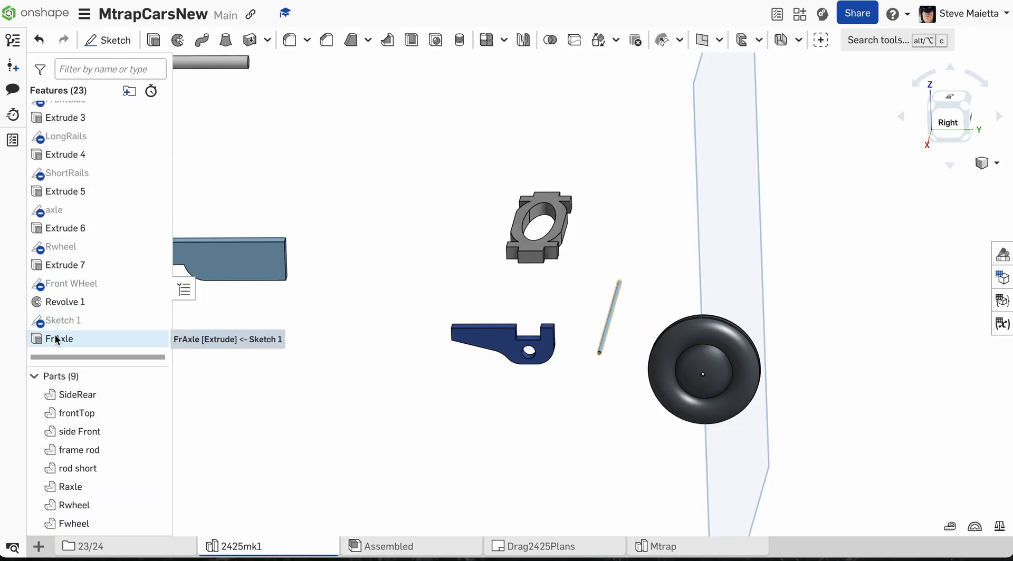
double_click(57, 339)
left_click(286, 181)
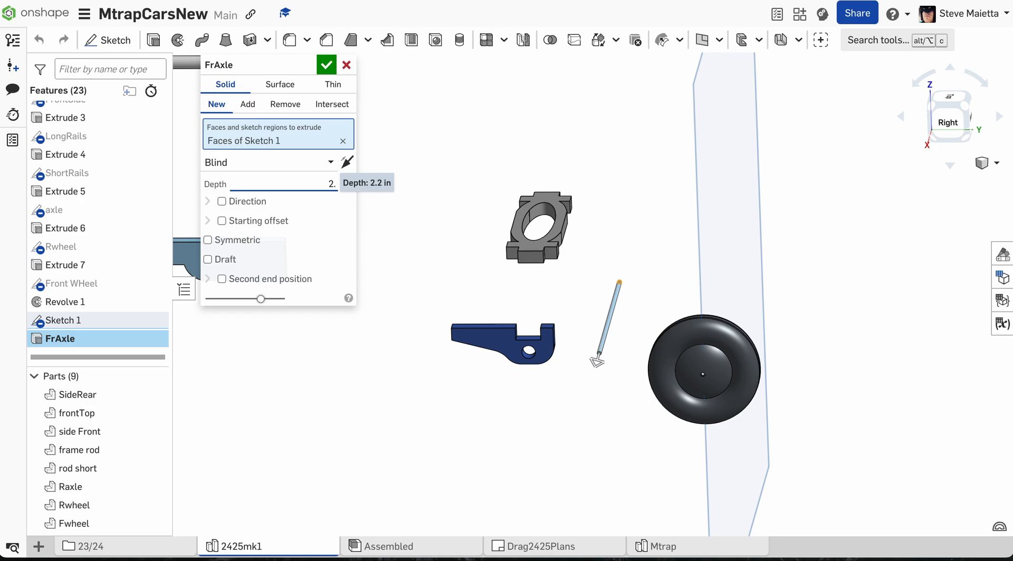
left_click(326, 68)
left_click(382, 549)
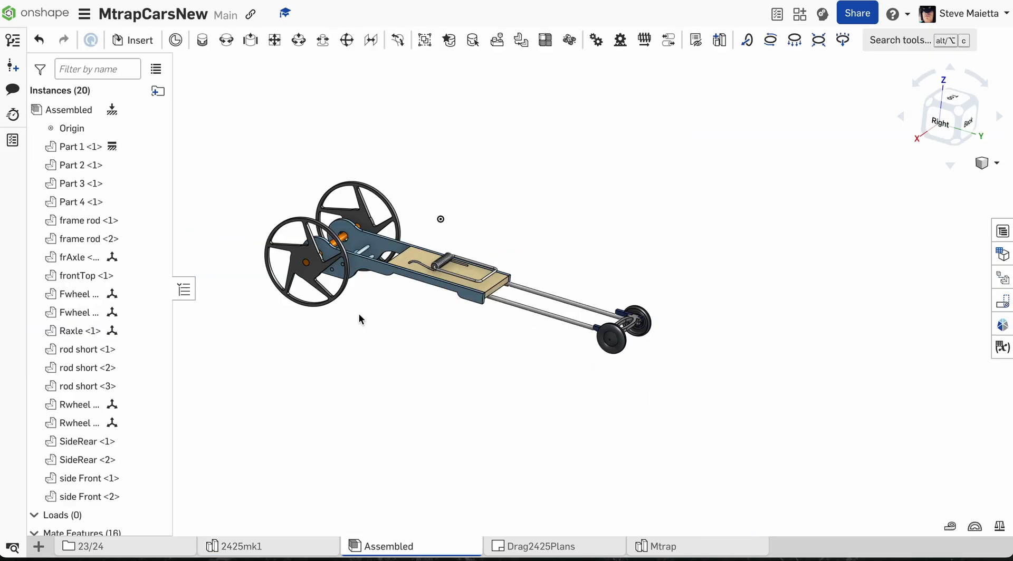
Set the Z offset of the front axle's Revolute 2 mate to 0.3 in.
scroll(641, 343, "up", 8)
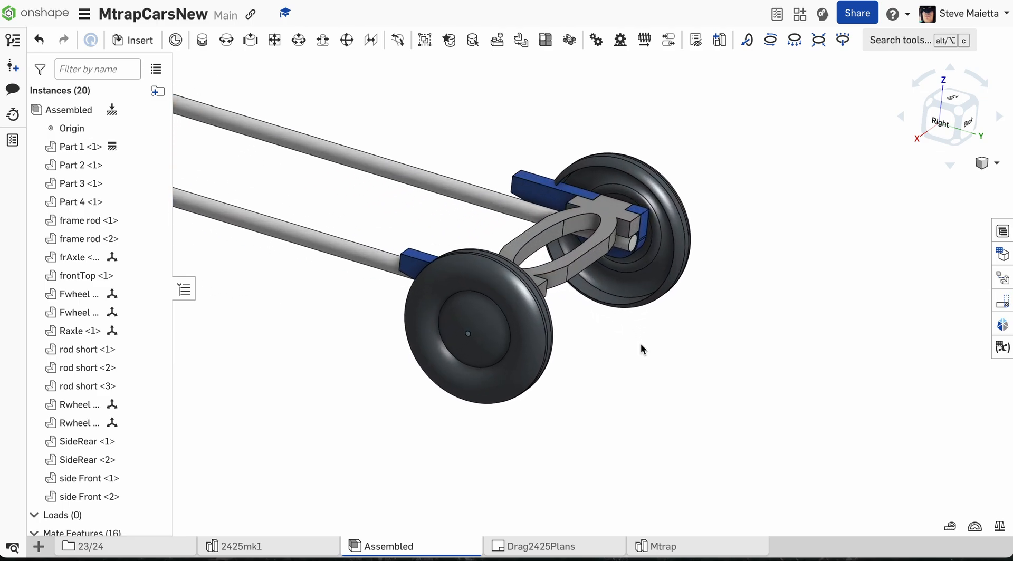
right_click_drag(640, 344, 579, 336)
scroll(52, 433, "down", 6)
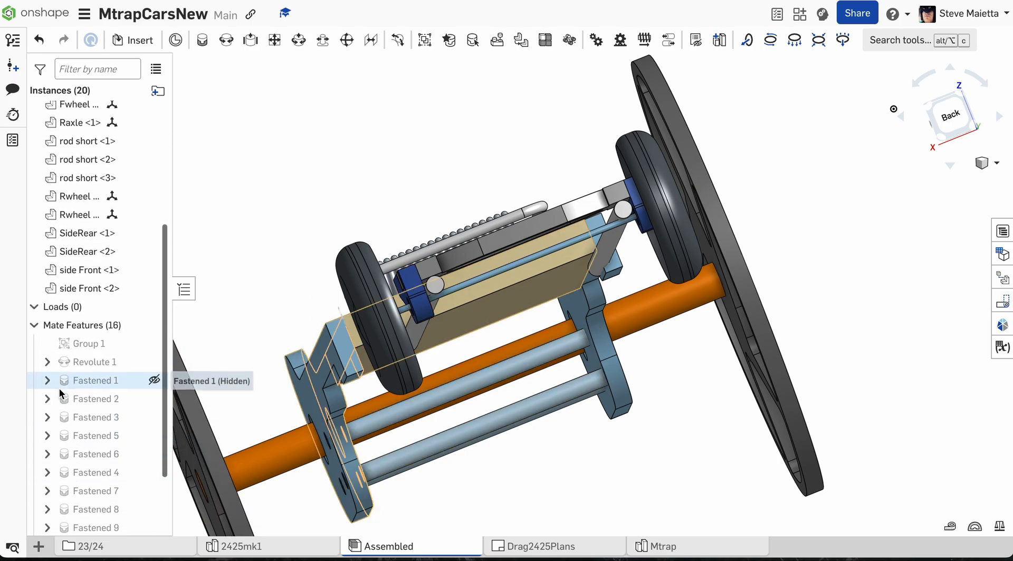
mouse_move(74, 479)
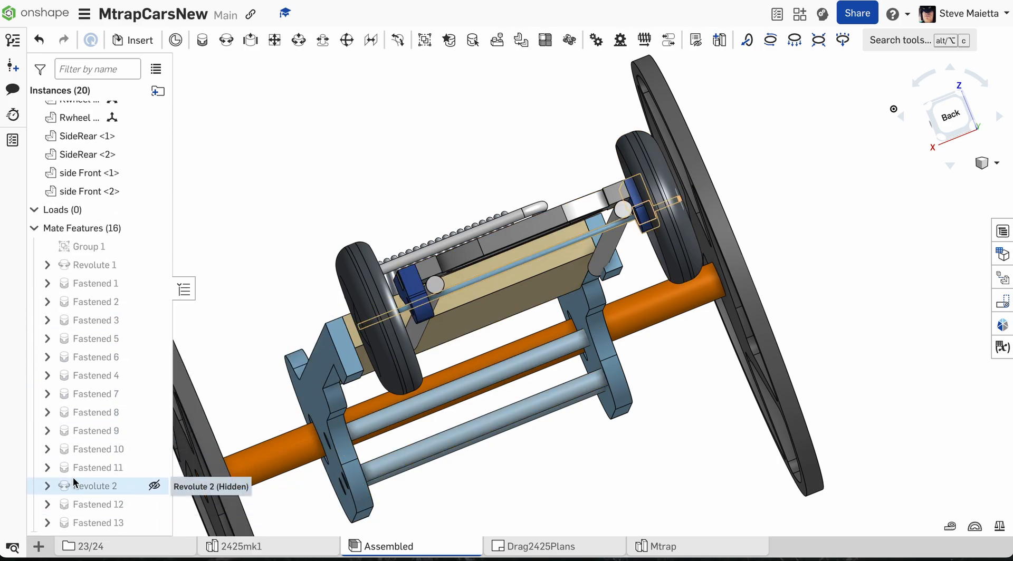
double_click(74, 482)
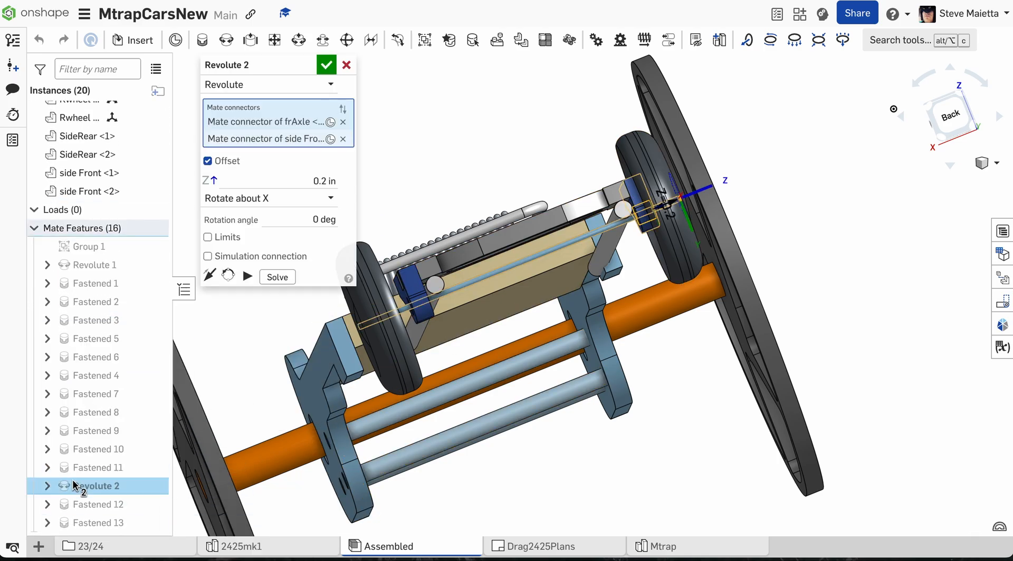
left_click(289, 181)
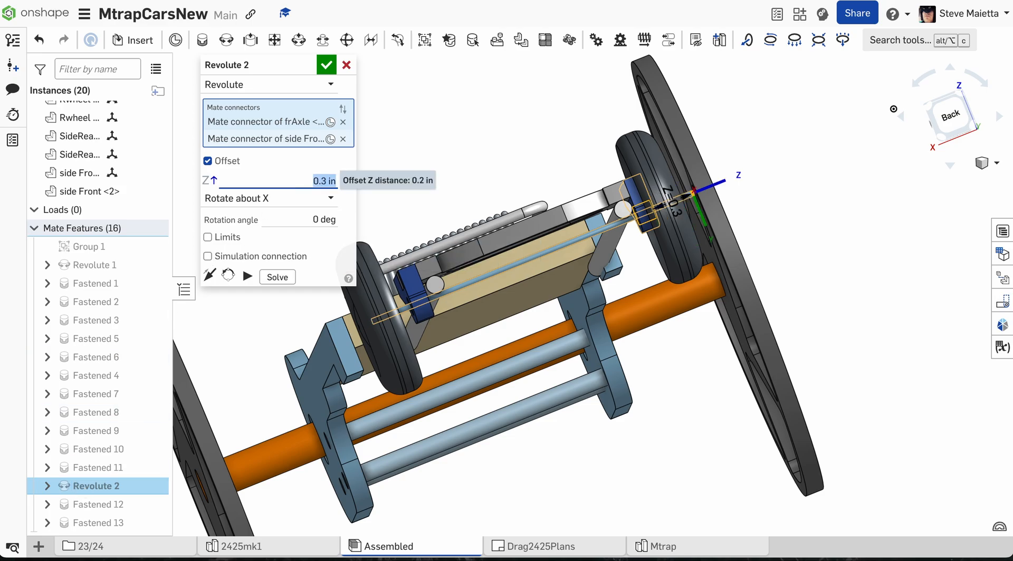
left_click(327, 67)
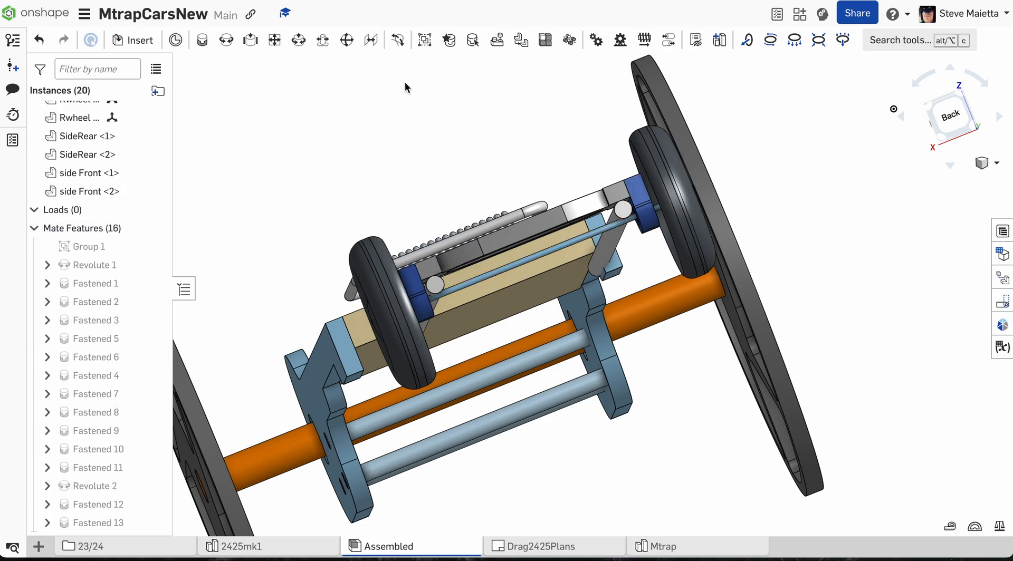
Examine the assembled car from above and from the side, checking the front wheels, frame rods and mousetrap.
right_click(404, 83)
left_click(360, 101)
right_click_drag(419, 129, 423, 160)
scroll(422, 159, "down", 3)
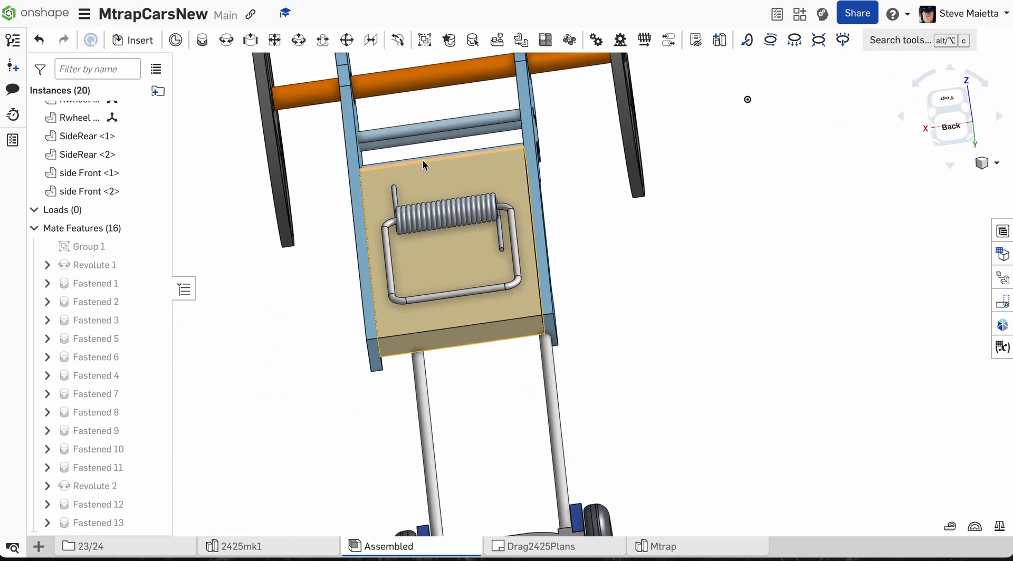
scroll(422, 159, "down", 2)
right_click_drag(306, 242, 308, 311)
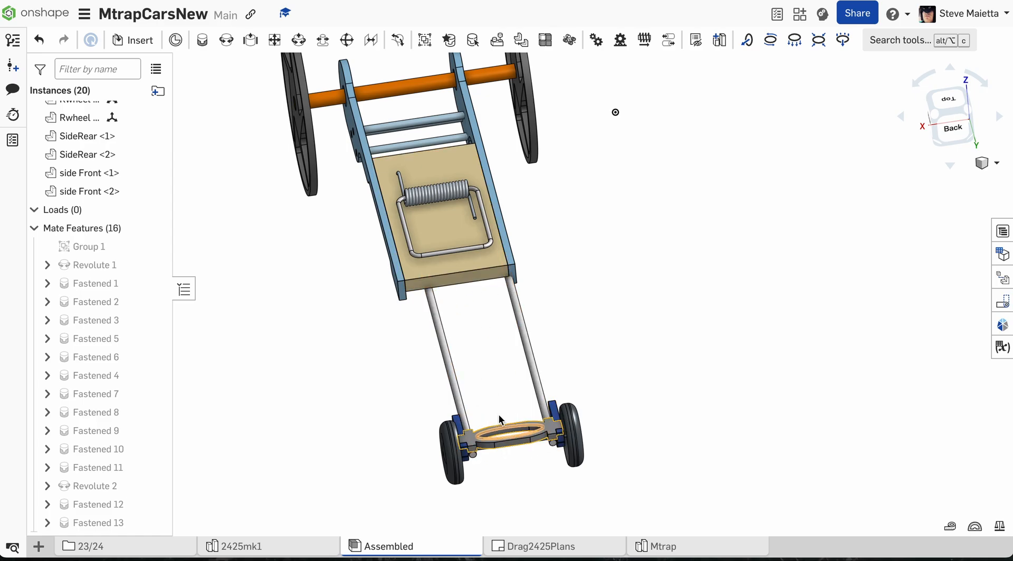
right_click_drag(464, 345, 466, 476)
scroll(414, 500, "up", 3)
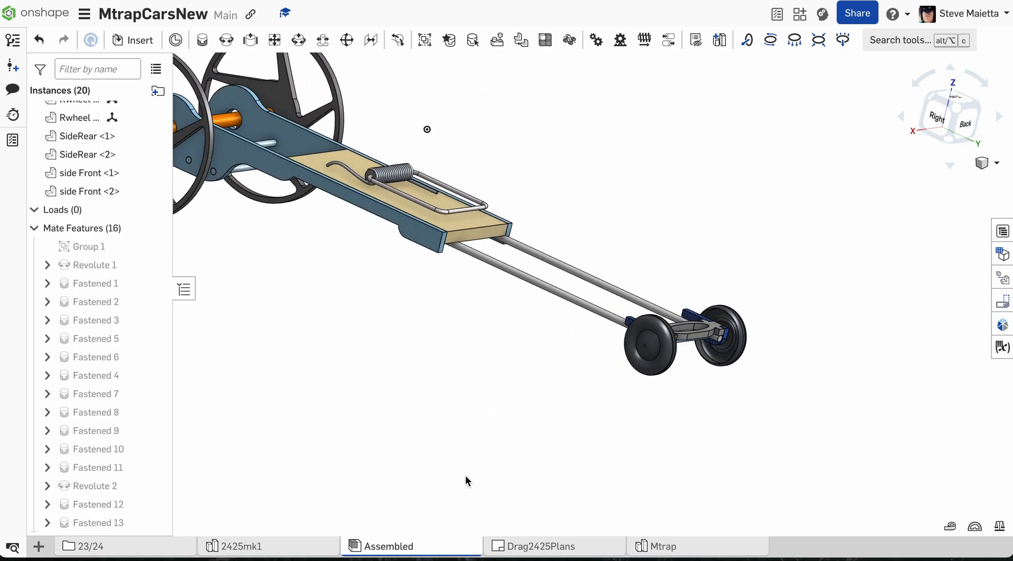
On Sheet1 of the Drag2425Plans drawing, start inserting a view of Assembly 1 from the current document.
left_click(536, 547)
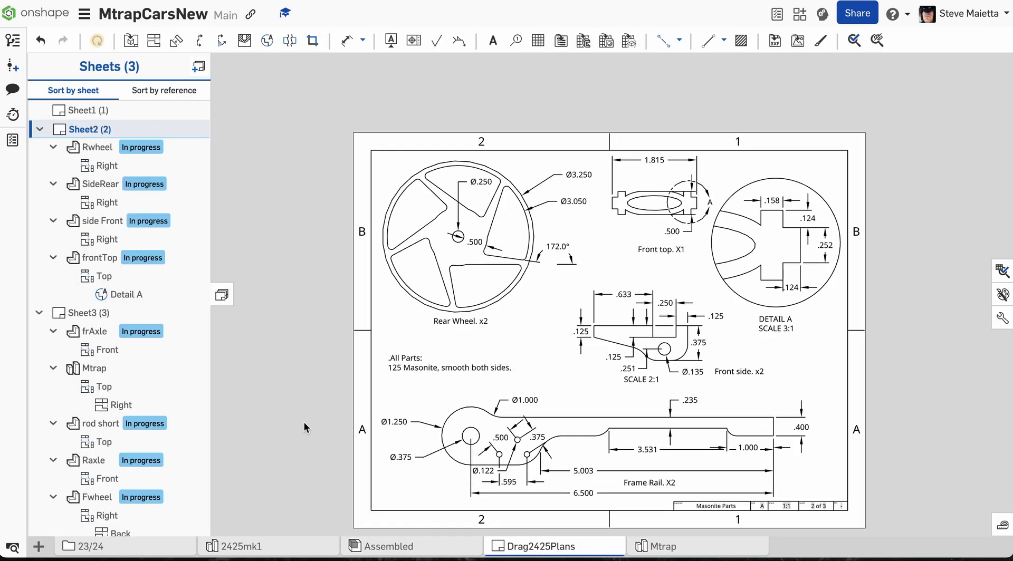
left_click(84, 111)
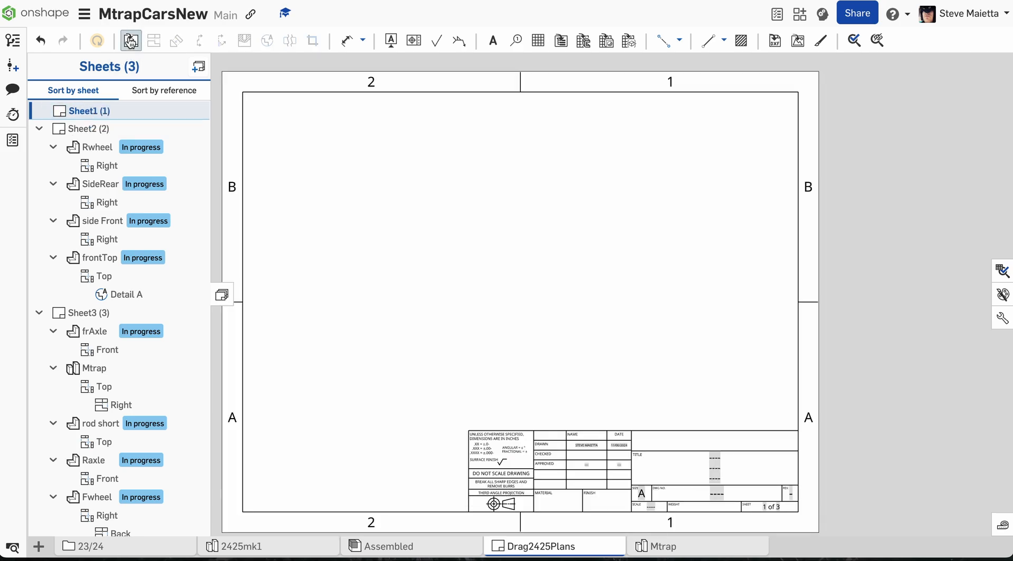
left_click(131, 42)
left_click(237, 86)
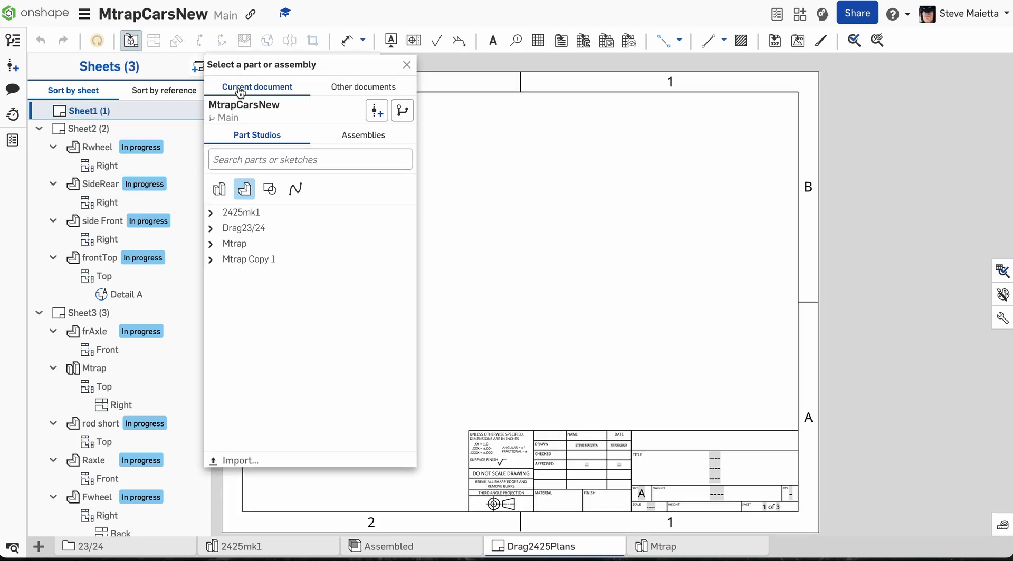
left_click(350, 138)
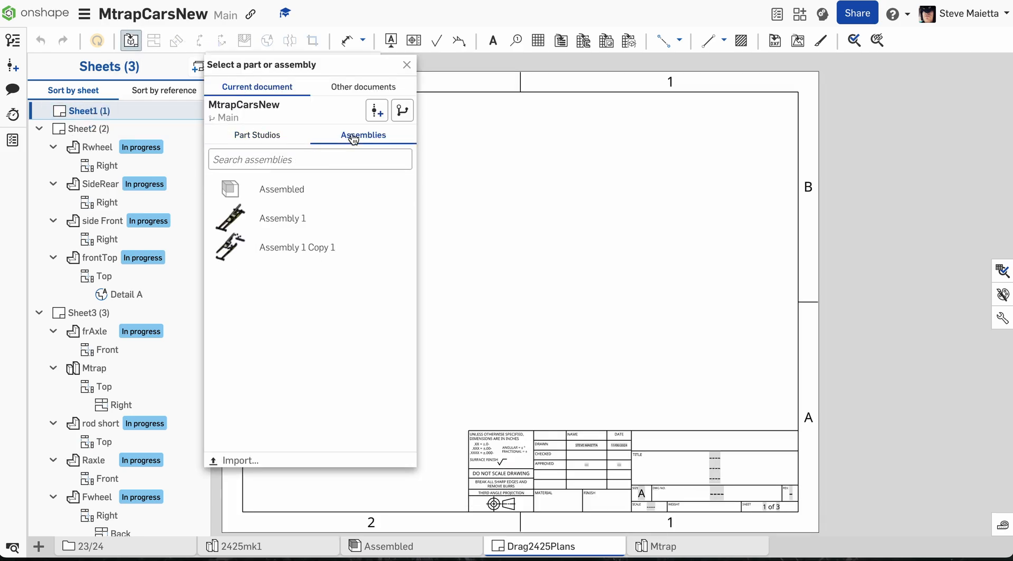
left_click(249, 227)
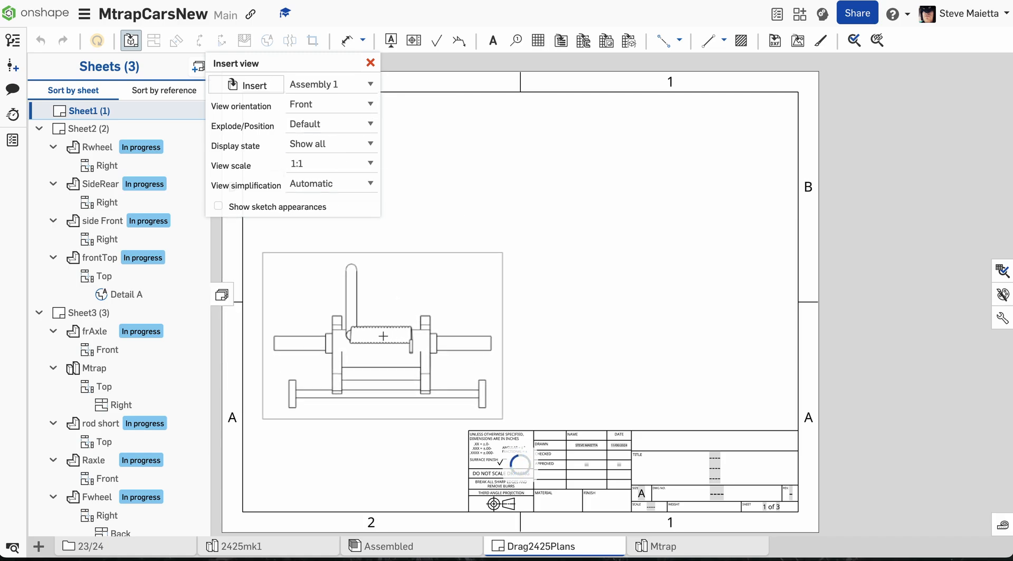
Place Assembly 1's front view at 1:2 scale in the sheet's lower left area and project a top view above it.
left_click(369, 168)
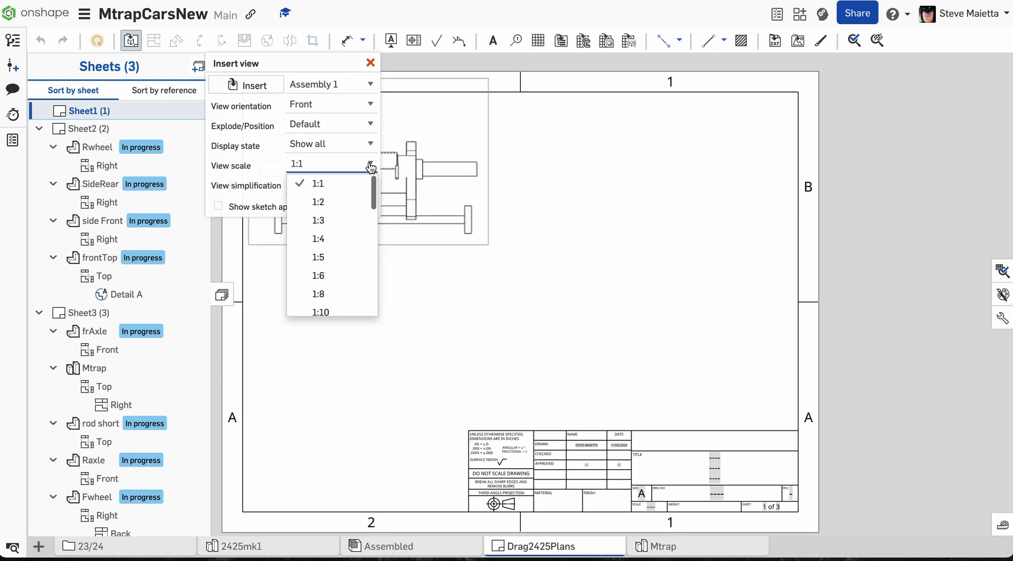
left_click(344, 202)
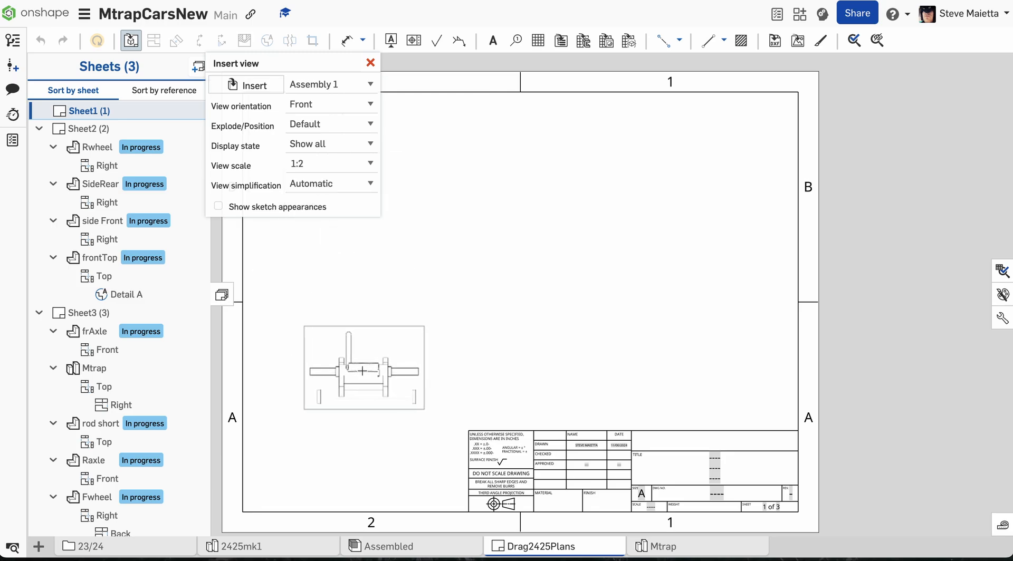
left_click(365, 364)
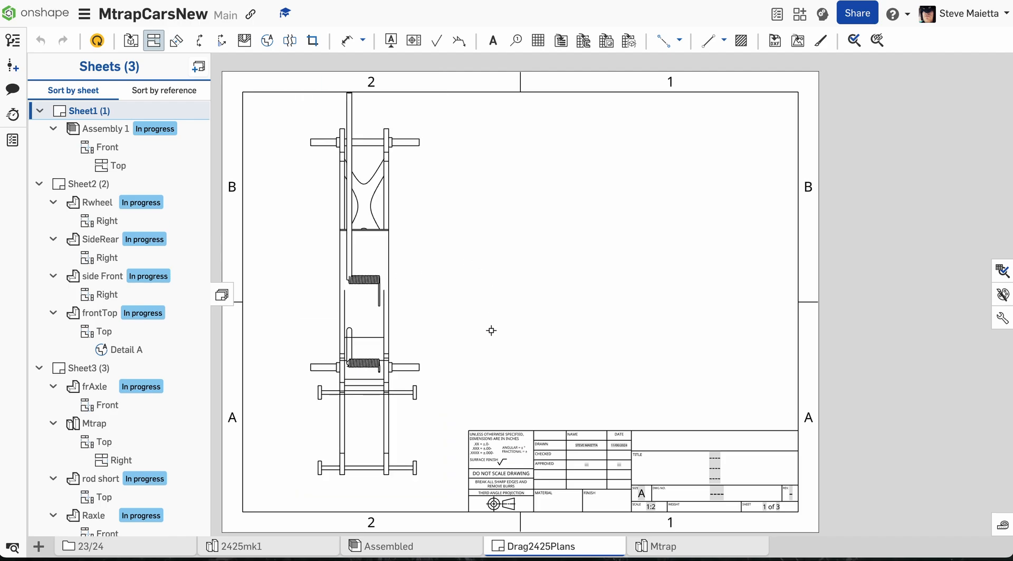
key("Escape")
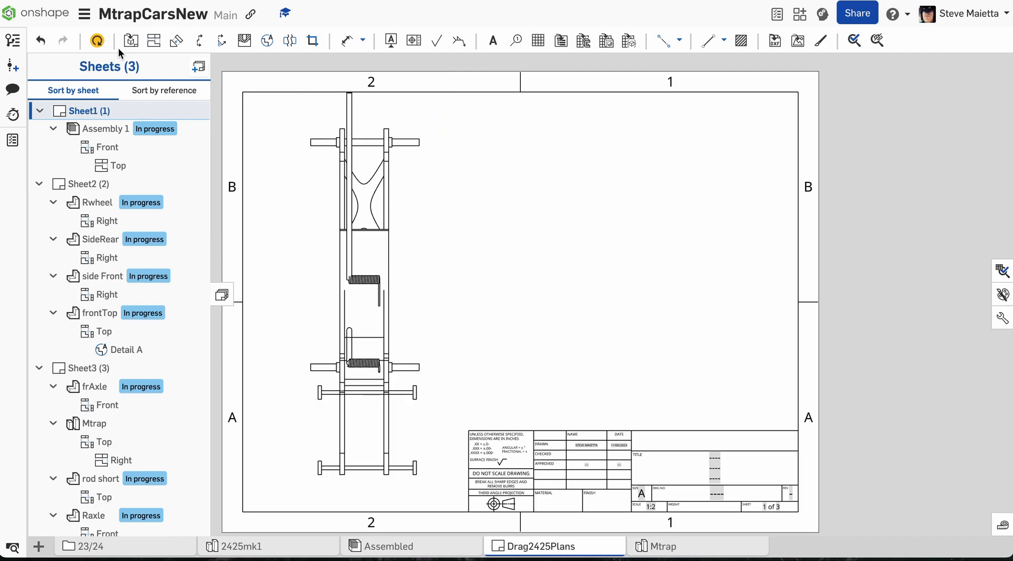
Try to project a side view of the car from the top view onto the right half of the sheet.
left_click(401, 357)
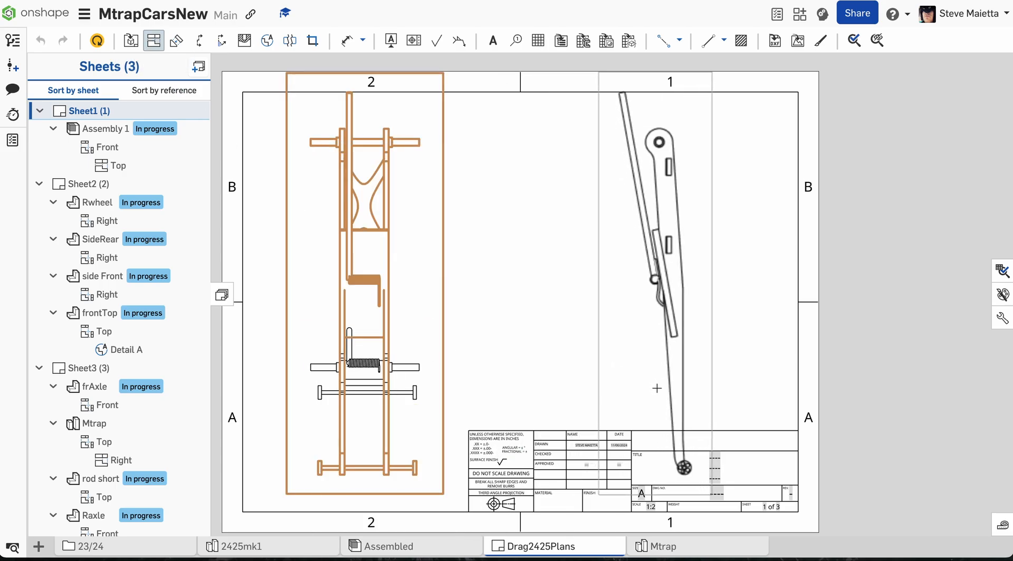
left_click(658, 414)
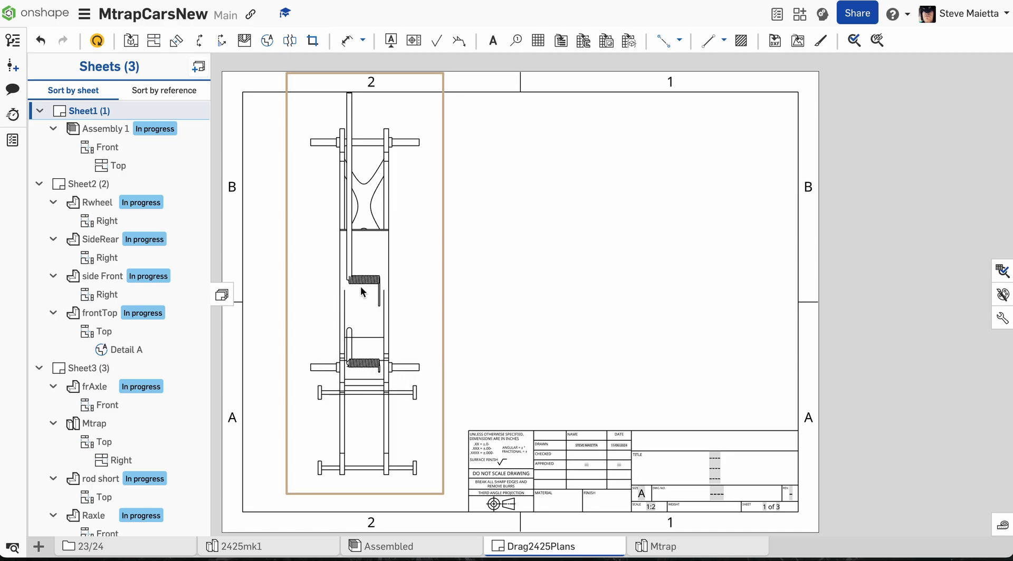
Shift the top and front views slightly toward the sheet's left border, bring the top view within the frame, and update the drawing.
left_click_drag(360, 286, 480, 273)
left_click_drag(470, 337, 354, 347)
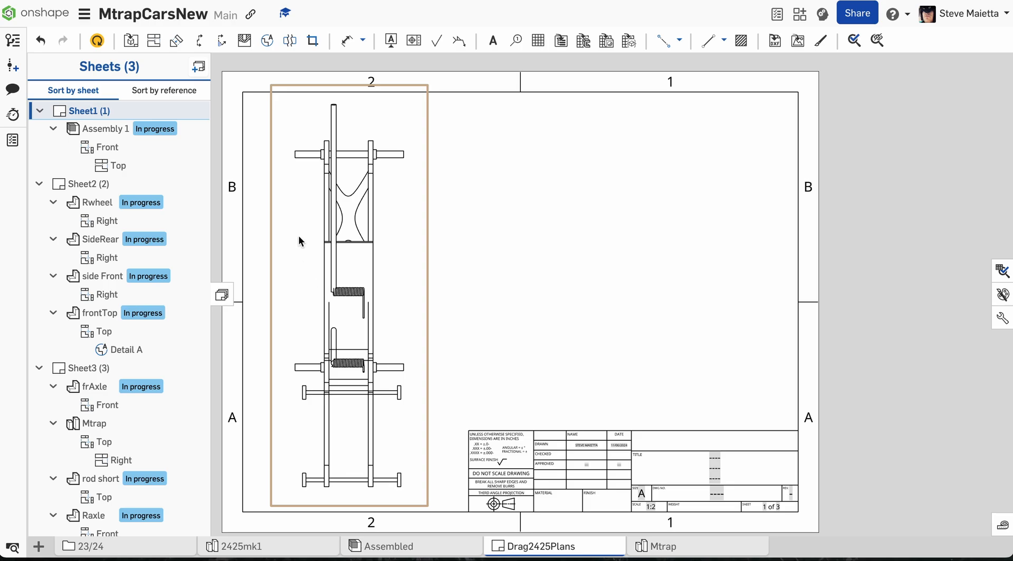
left_click(103, 44)
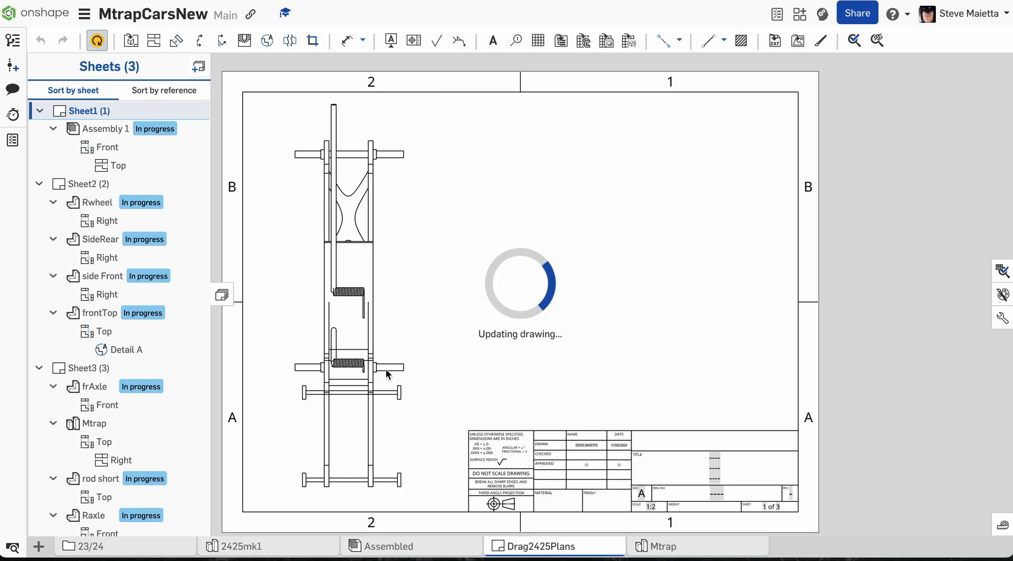